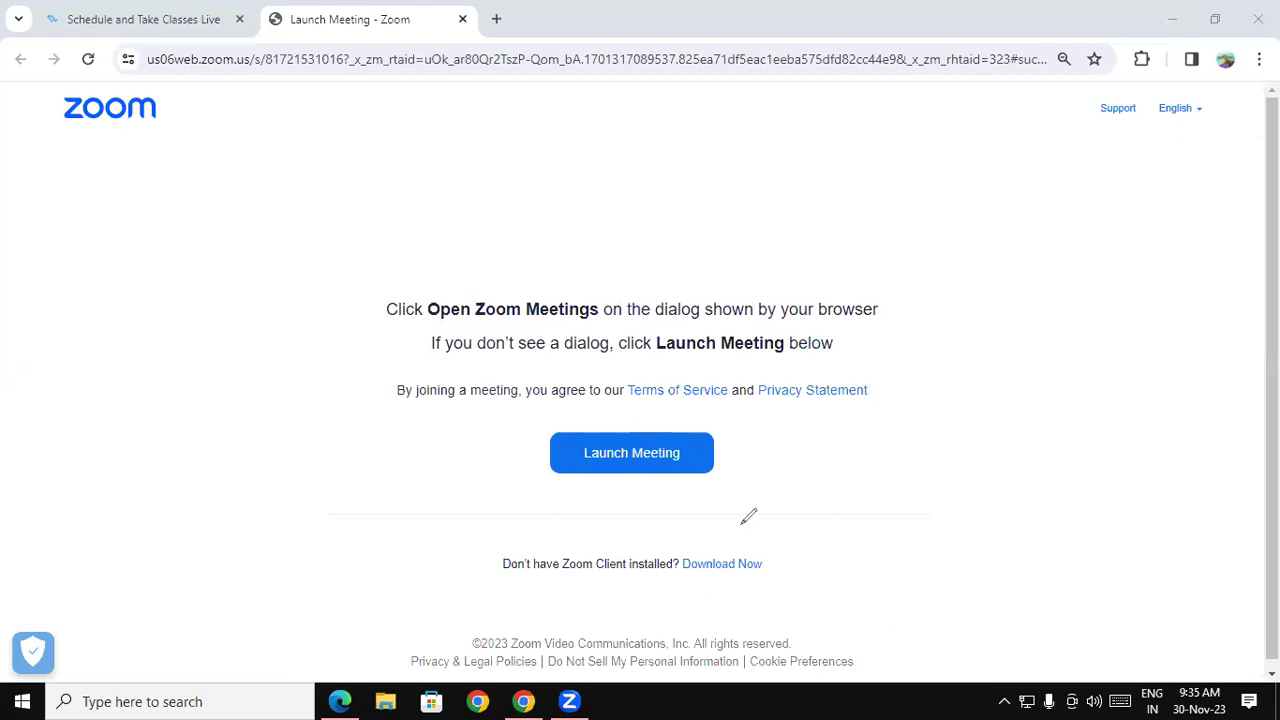
# Handwrite and underline 'Google' as an on-screen annotation, then clear it.
pyautogui.moveTo(463, 194)
pyautogui.mouseDown()
pyautogui.moveTo(477, 218)
pyautogui.moveTo(519, 197)
pyautogui.moveTo(548, 230)
pyautogui.moveTo(556, 176)
pyautogui.moveTo(590, 184)
pyautogui.mouseUp()
pyautogui.moveTo(474, 270); pyautogui.dragTo(604, 214)
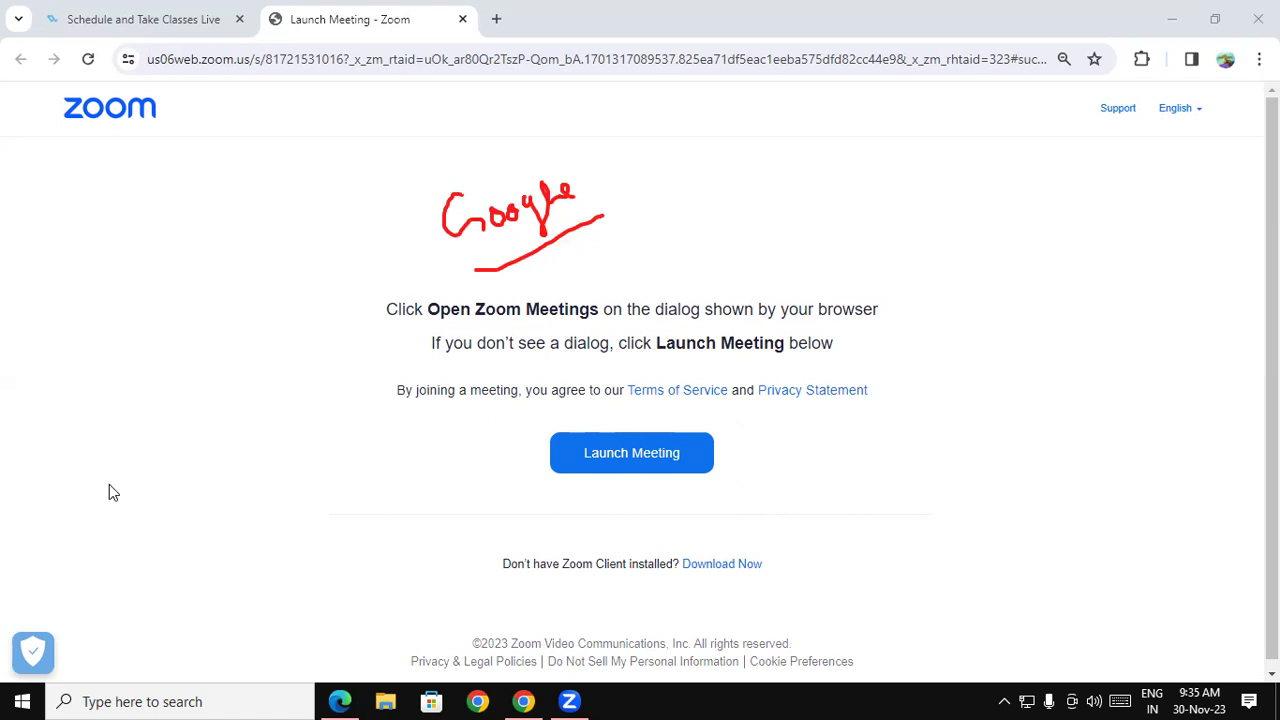
pyautogui.click(281, 410)
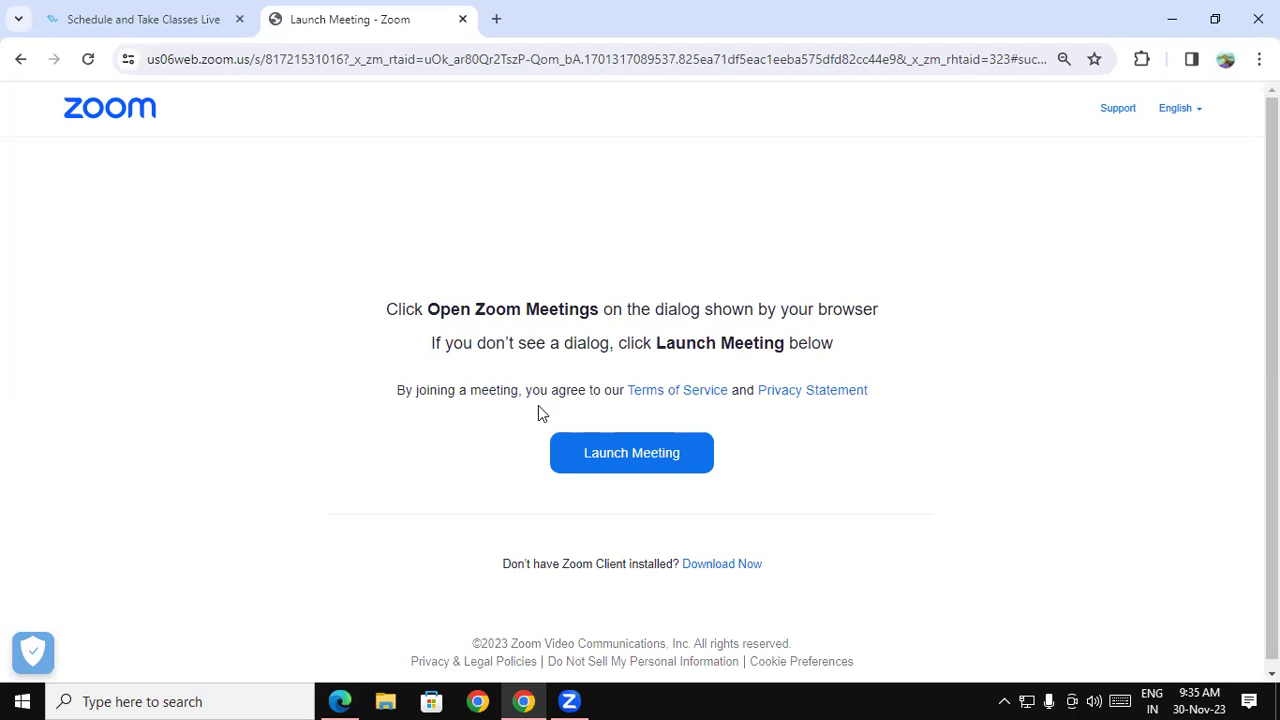
# Launch Word from the Run prompt with winword and create a blank document.
pyautogui.press('super+r')
pyautogui.write('win')
pyautogui.press('Down')
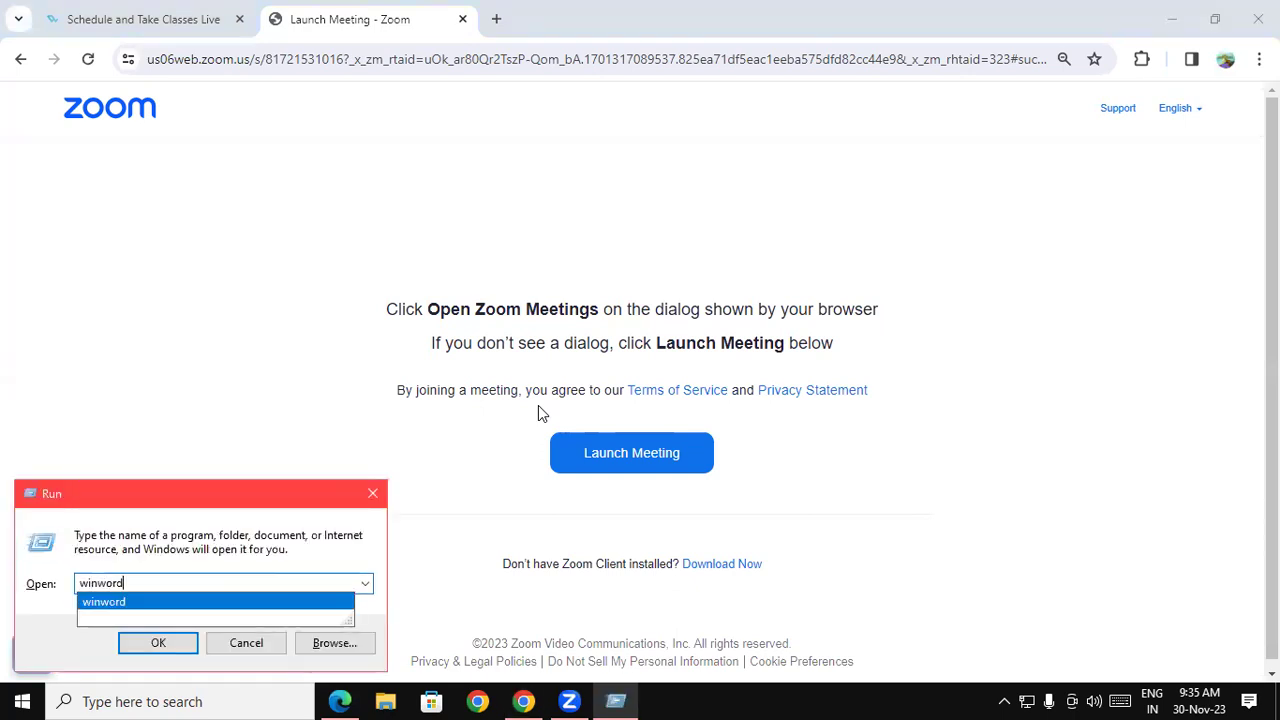
pyautogui.press('Return')
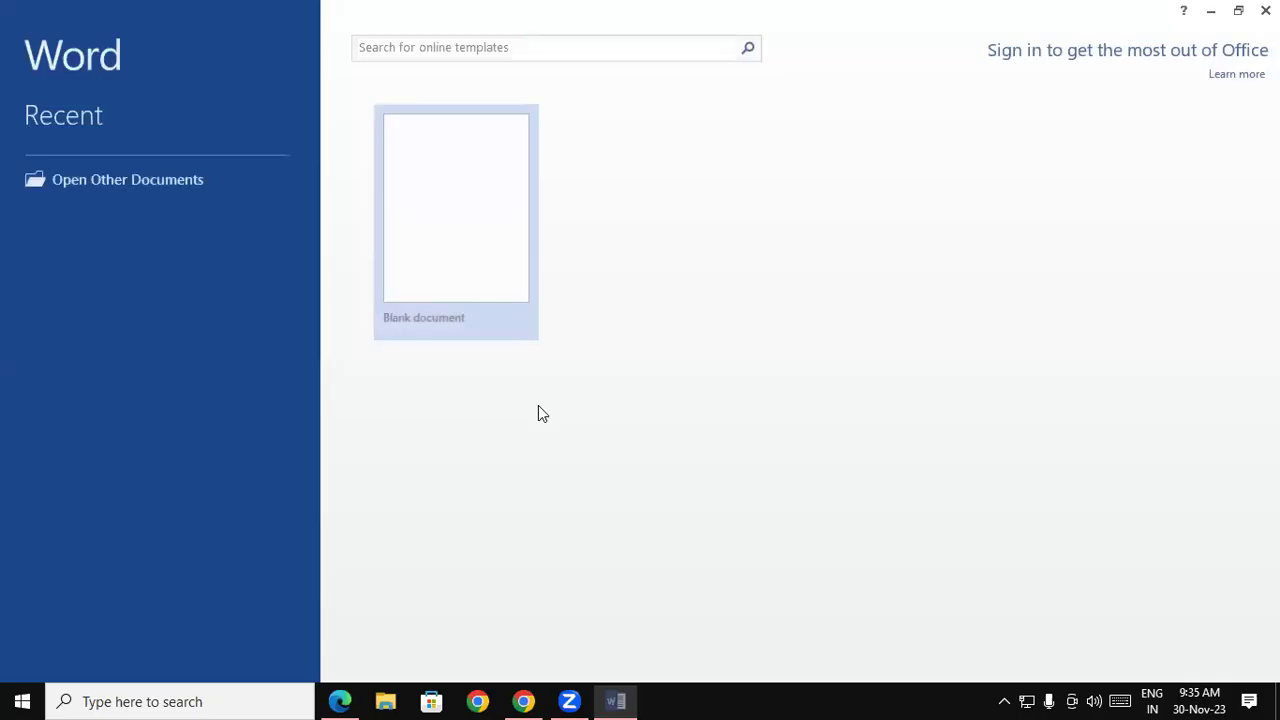
pyautogui.click(474, 296)
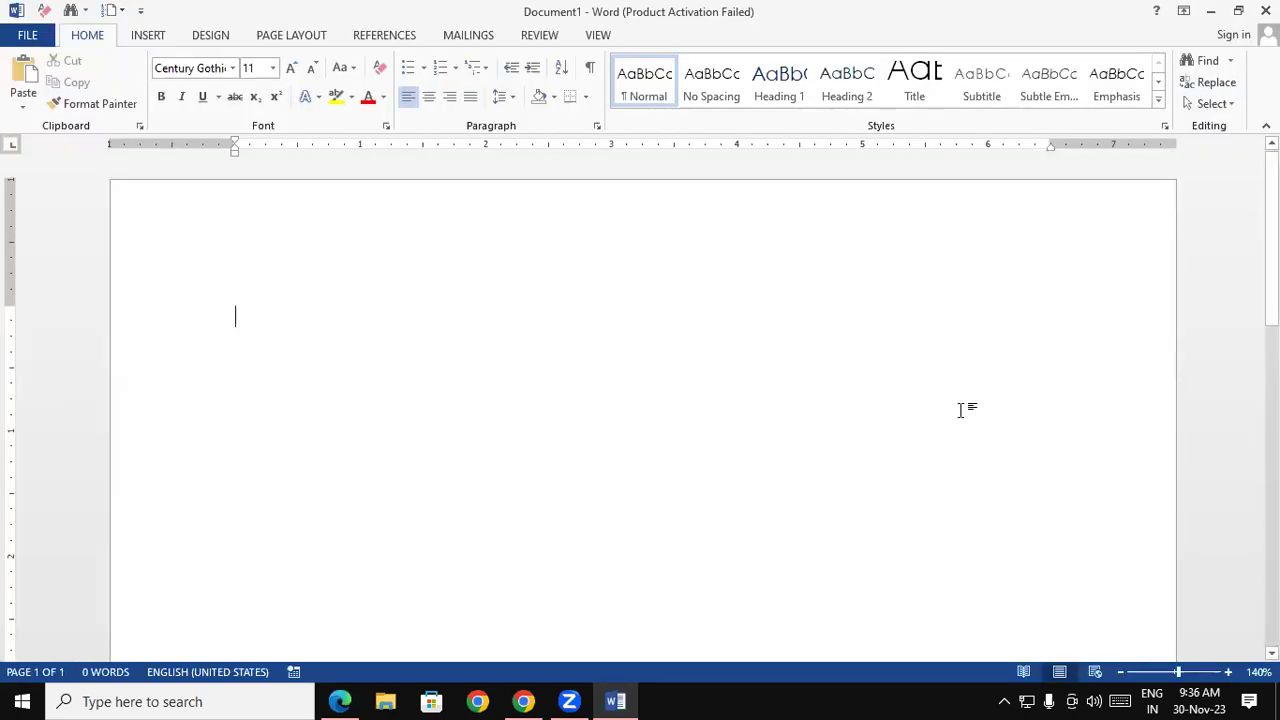
# Switch input to Hindi (Google Input Tools), move its toolbar aside, and dismiss the activation notice.
pyautogui.click(1153, 697)
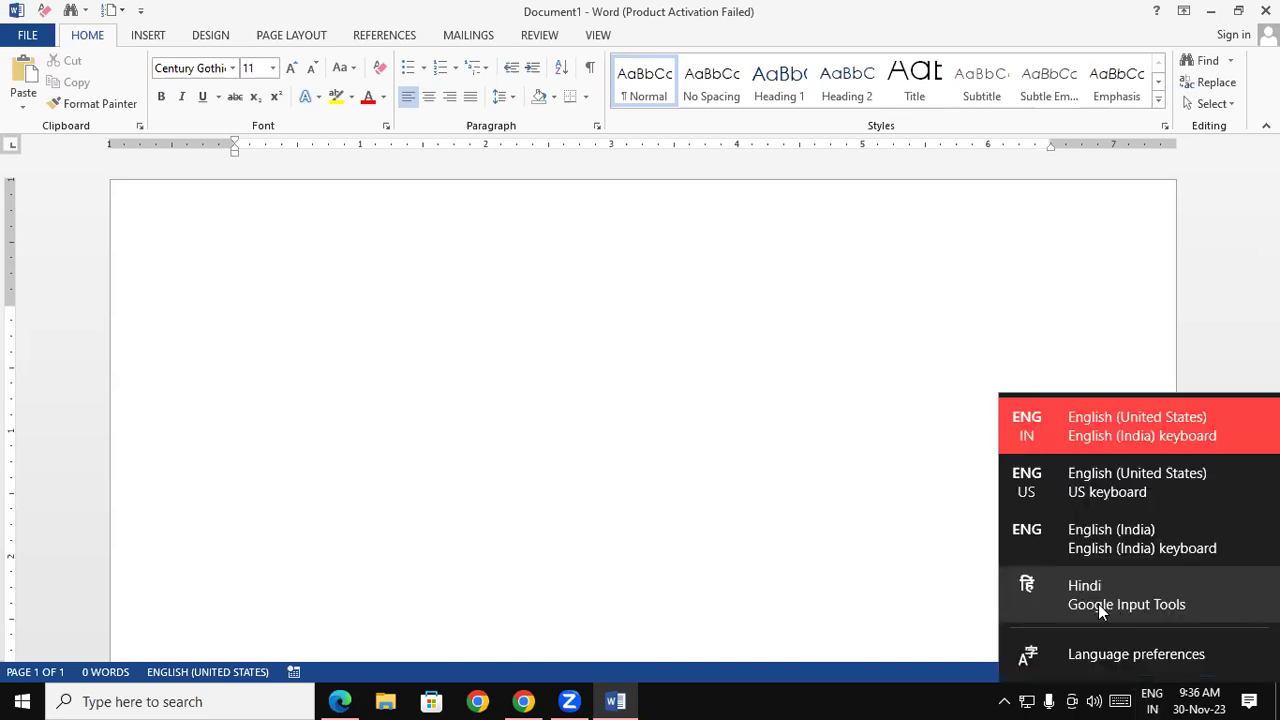
pyautogui.click(1092, 600)
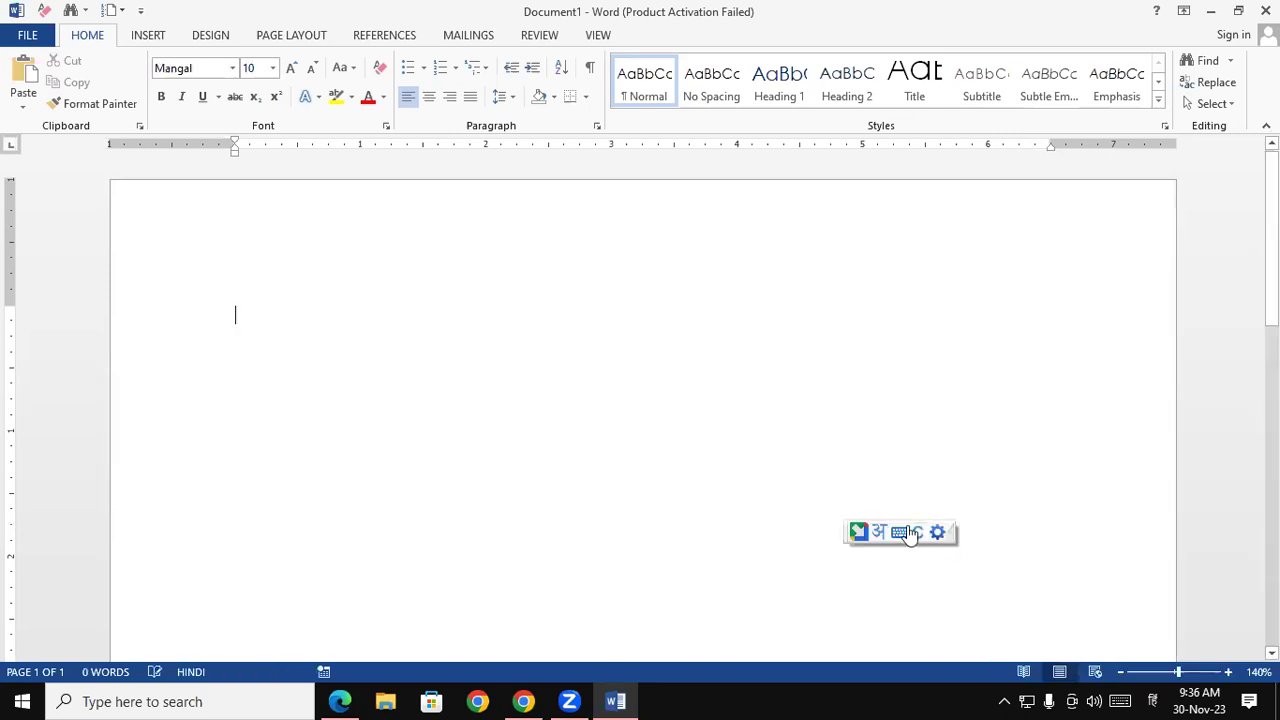
pyautogui.moveTo(895, 537); pyautogui.dragTo(1010, 417)
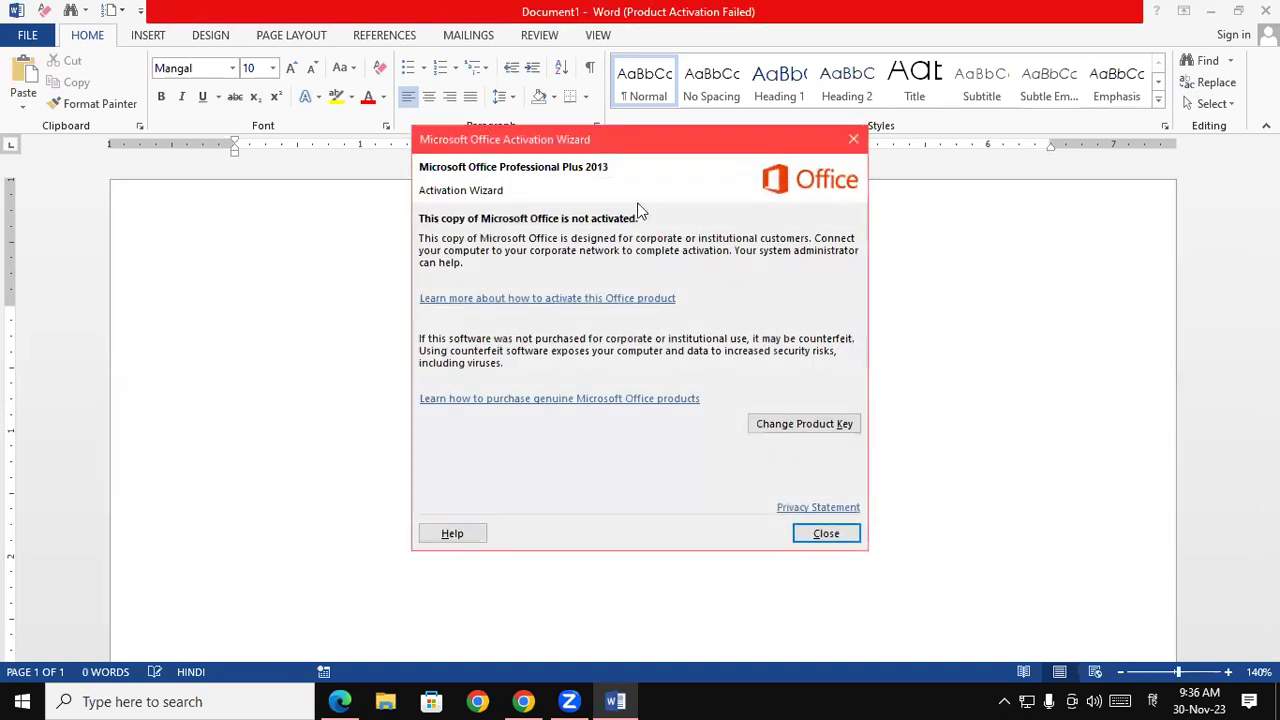
pyautogui.click(853, 139)
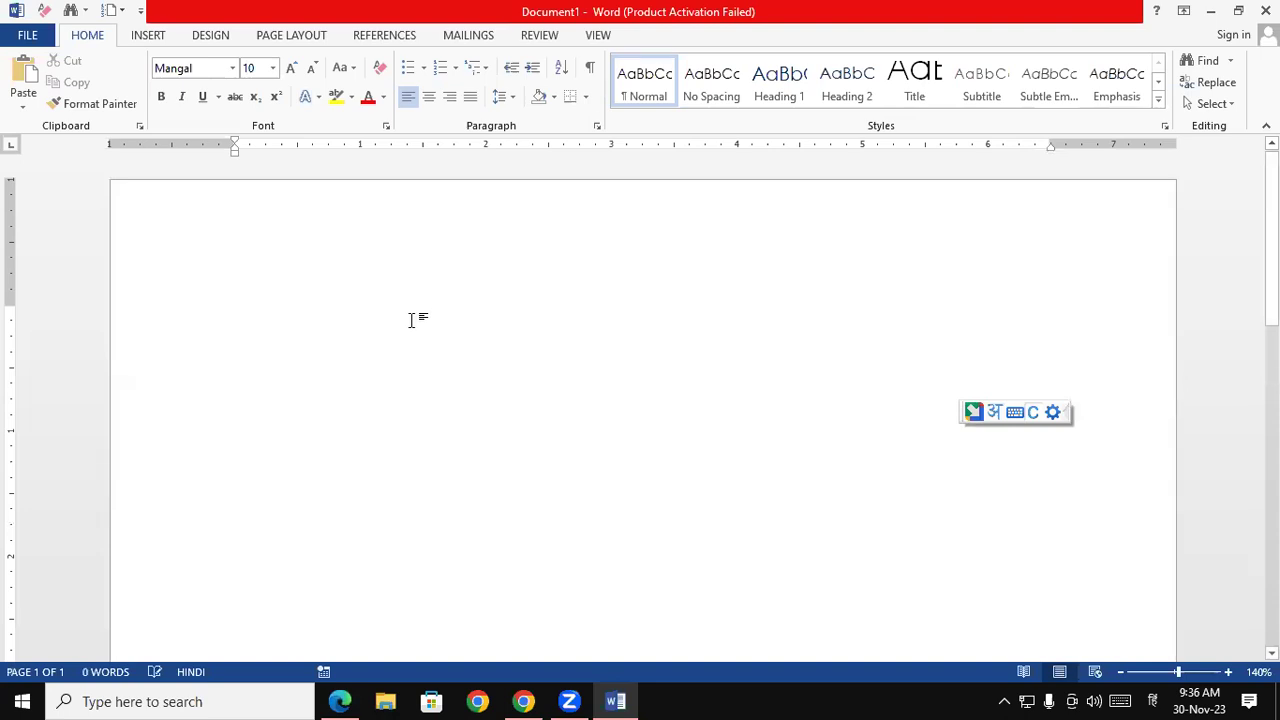
pyautogui.write('रम')
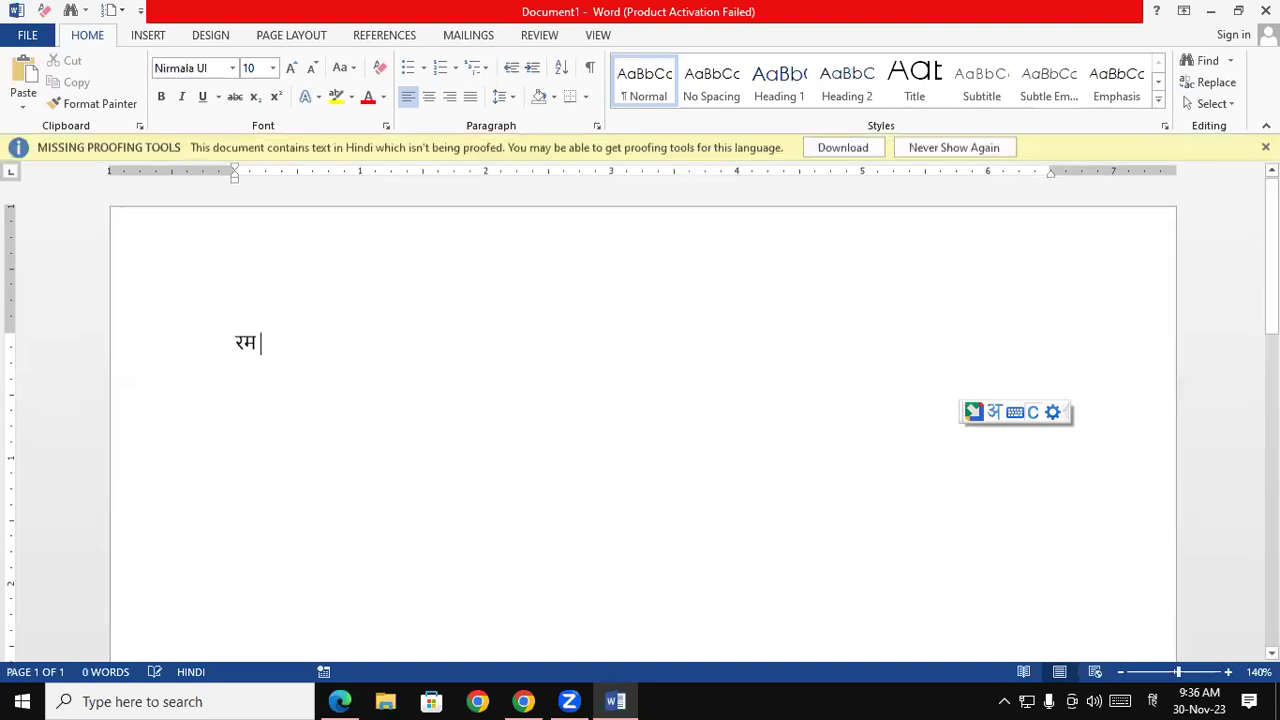
pyautogui.press('BackSpace')
pyautogui.press('BackSpace')
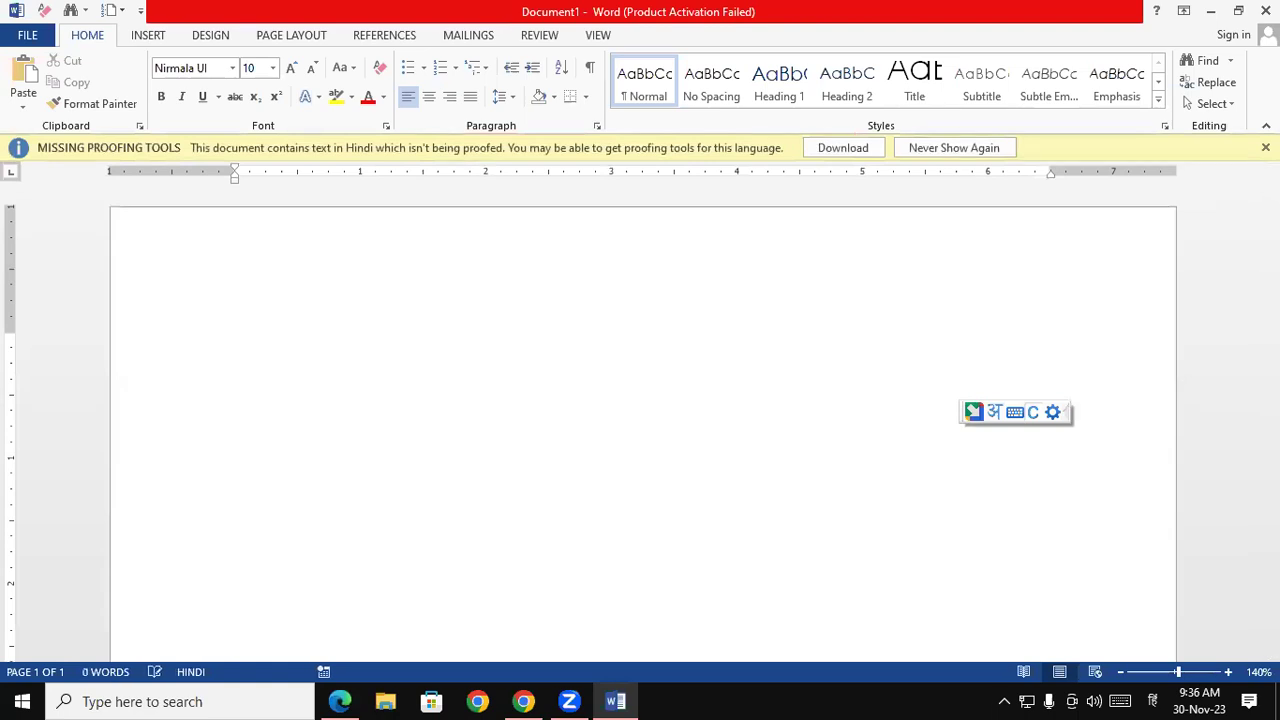
pyautogui.write('रम')
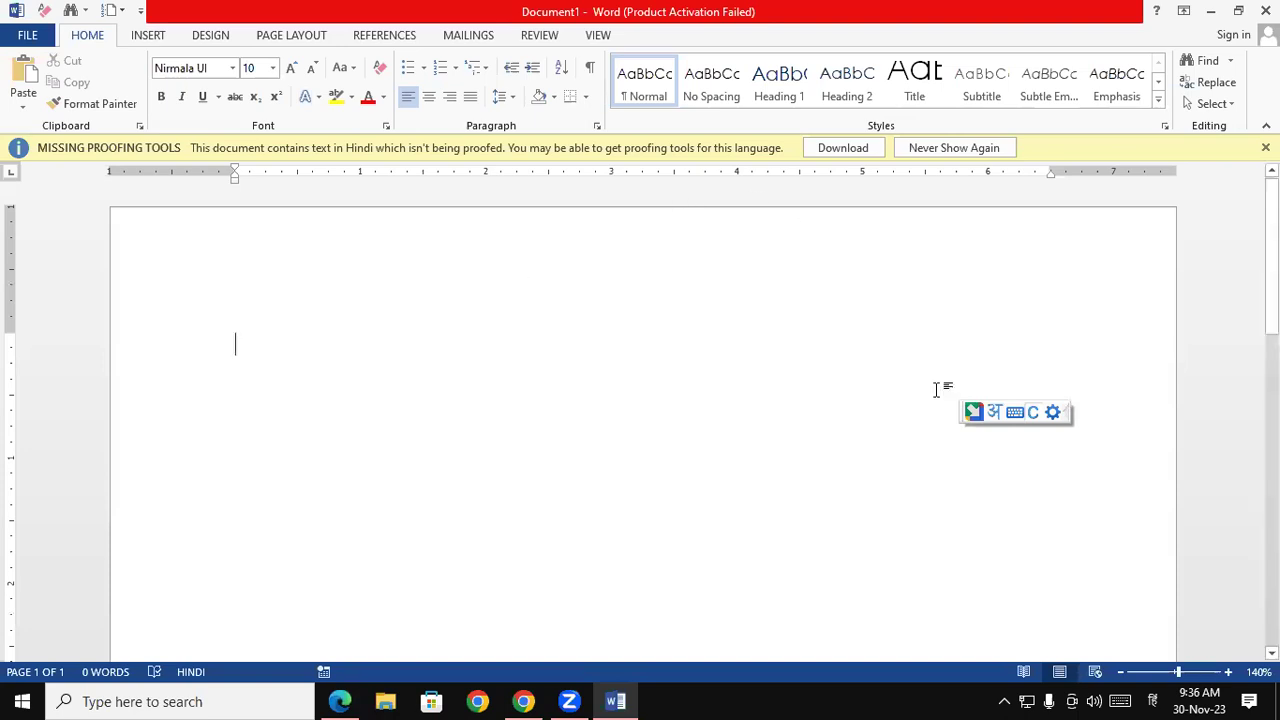
pyautogui.click(995, 414)
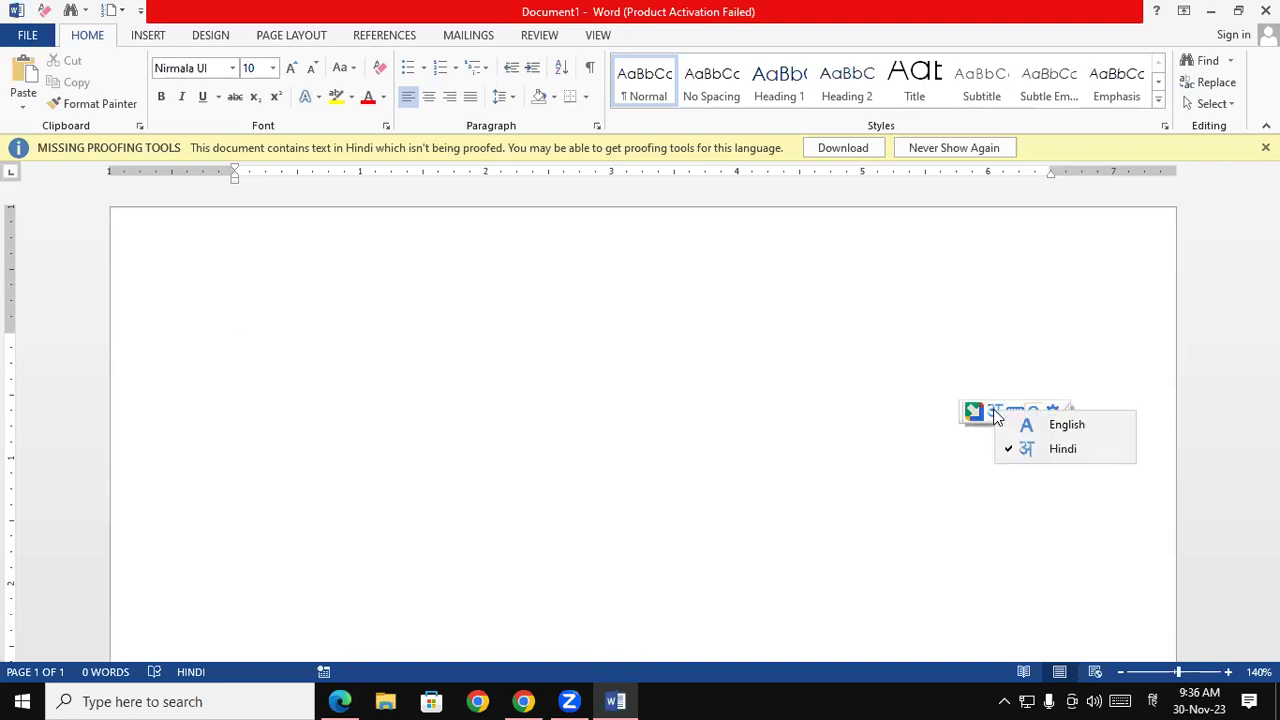
pyautogui.click(1030, 449)
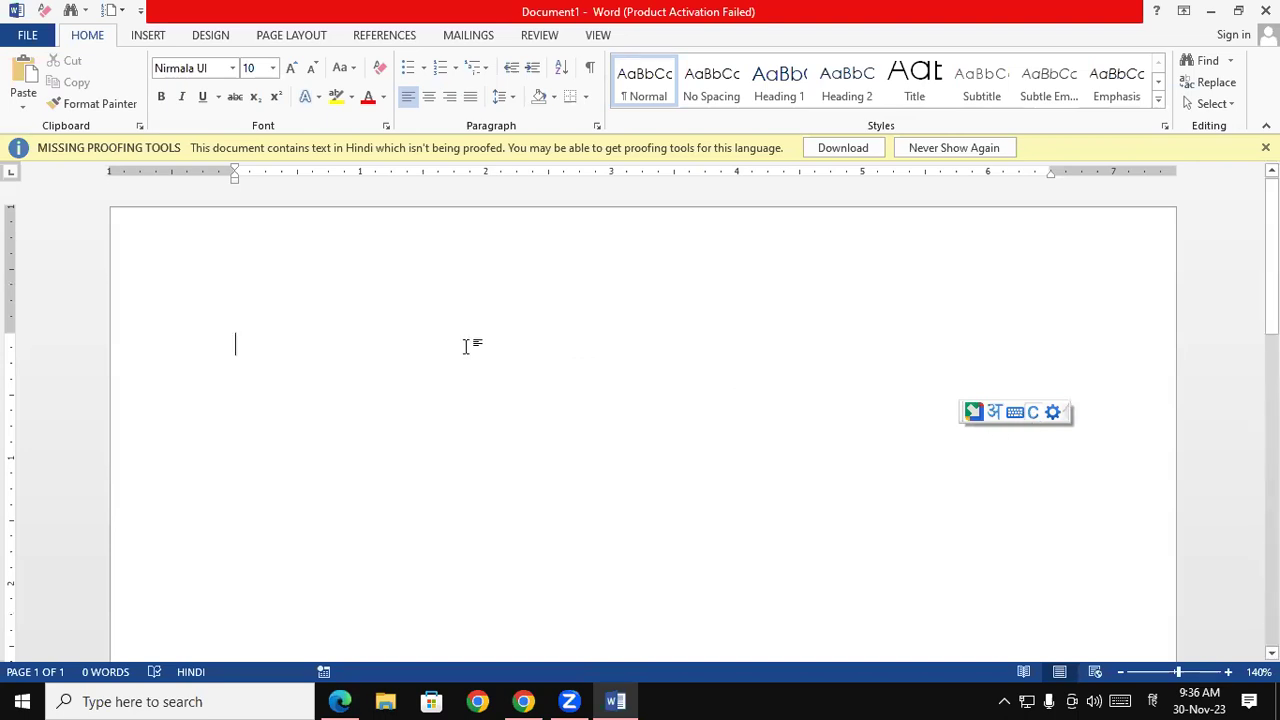
pyautogui.write('राम')
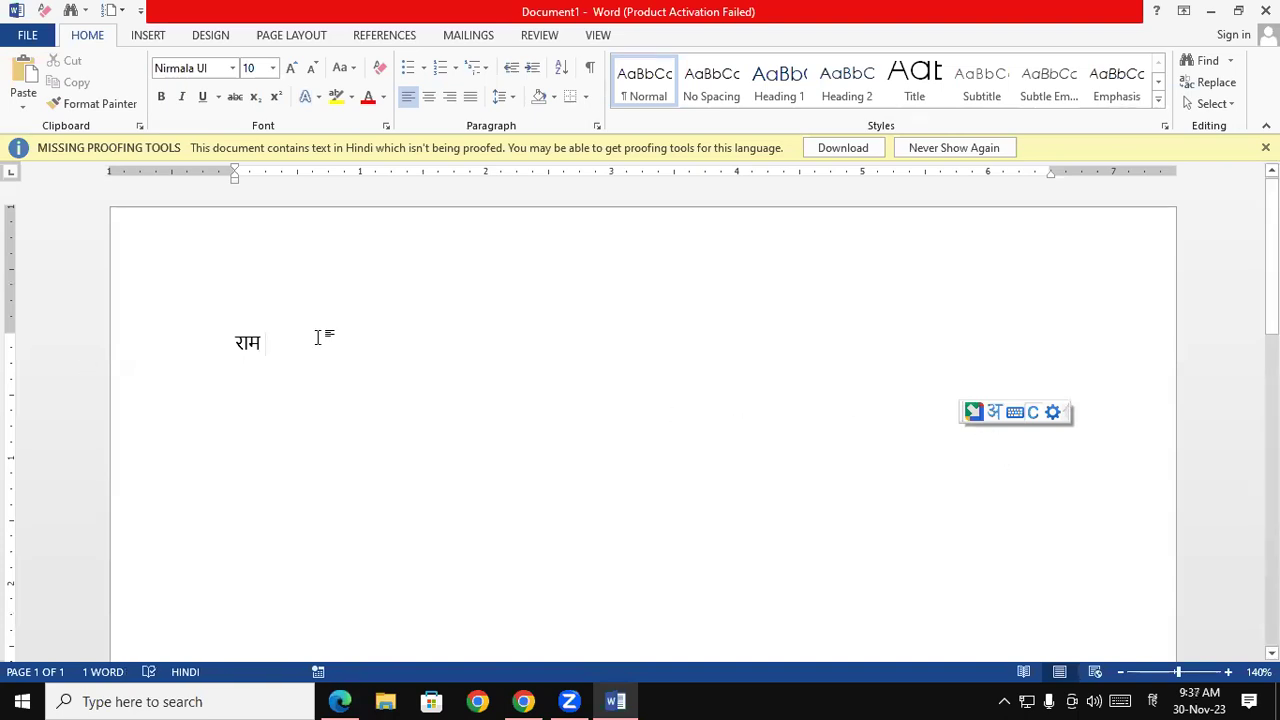
pyautogui.press('BackSpace')
pyautogui.press('BackSpace')
pyautogui.press('BackSpace')
pyautogui.press('BackSpace')
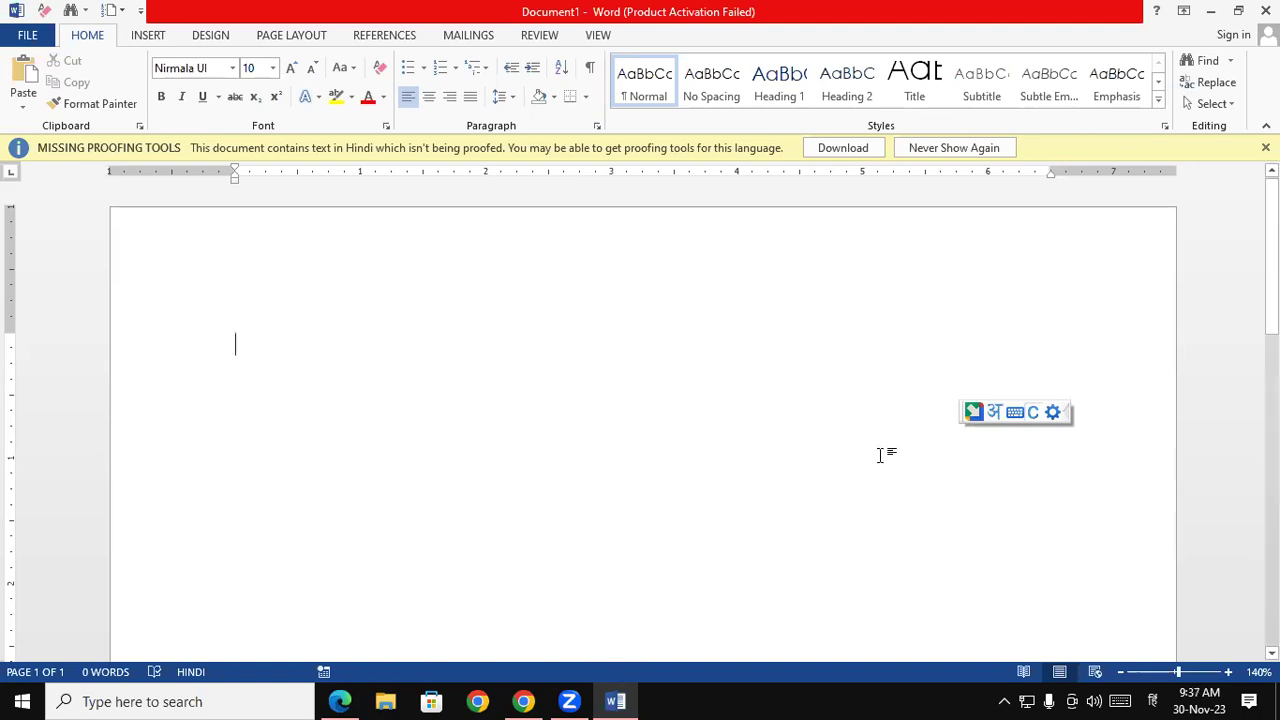
pyautogui.click(993, 418)
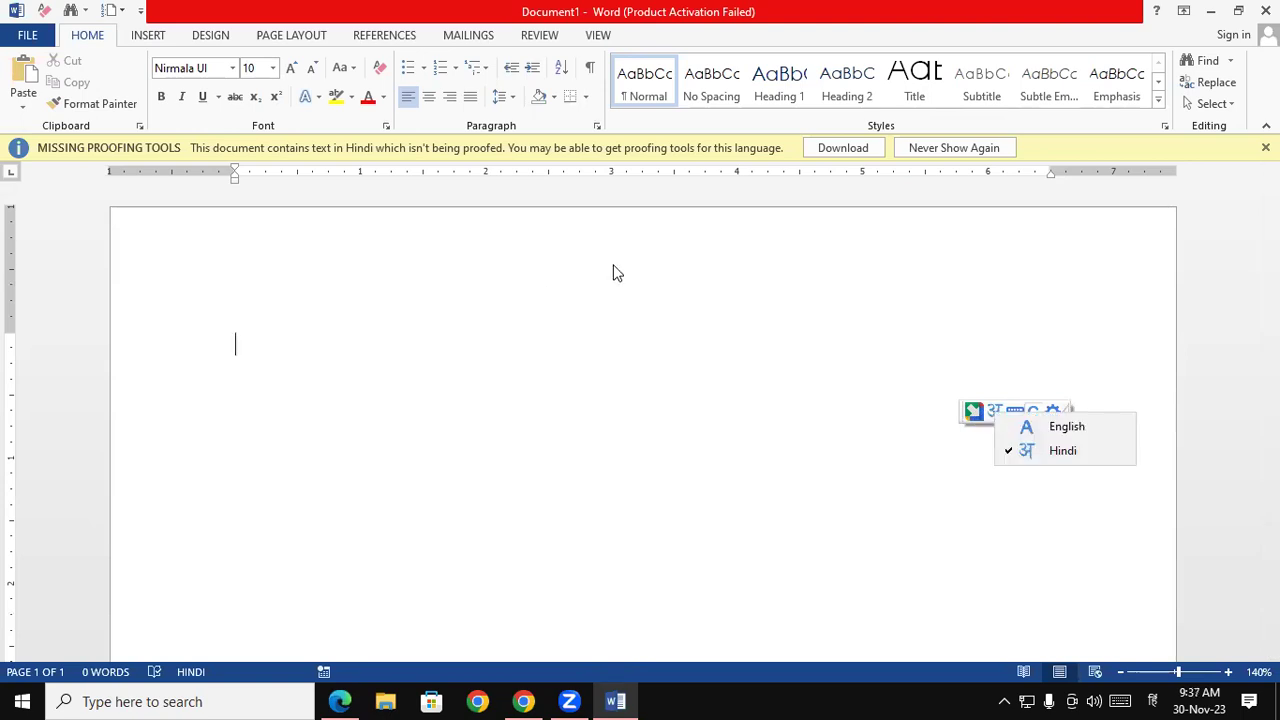
pyautogui.click(1265, 147)
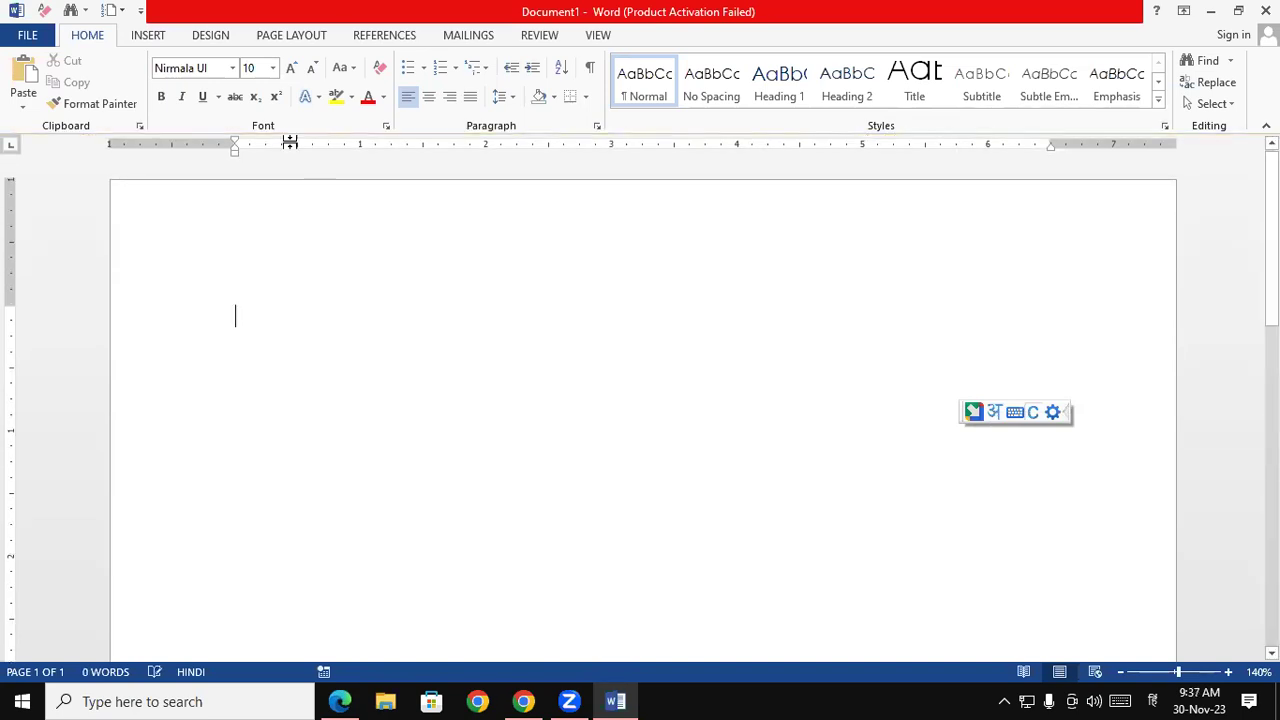
# Try Century Gothic first, then pick Calibri from the font list instead.
pyautogui.click(232, 68)
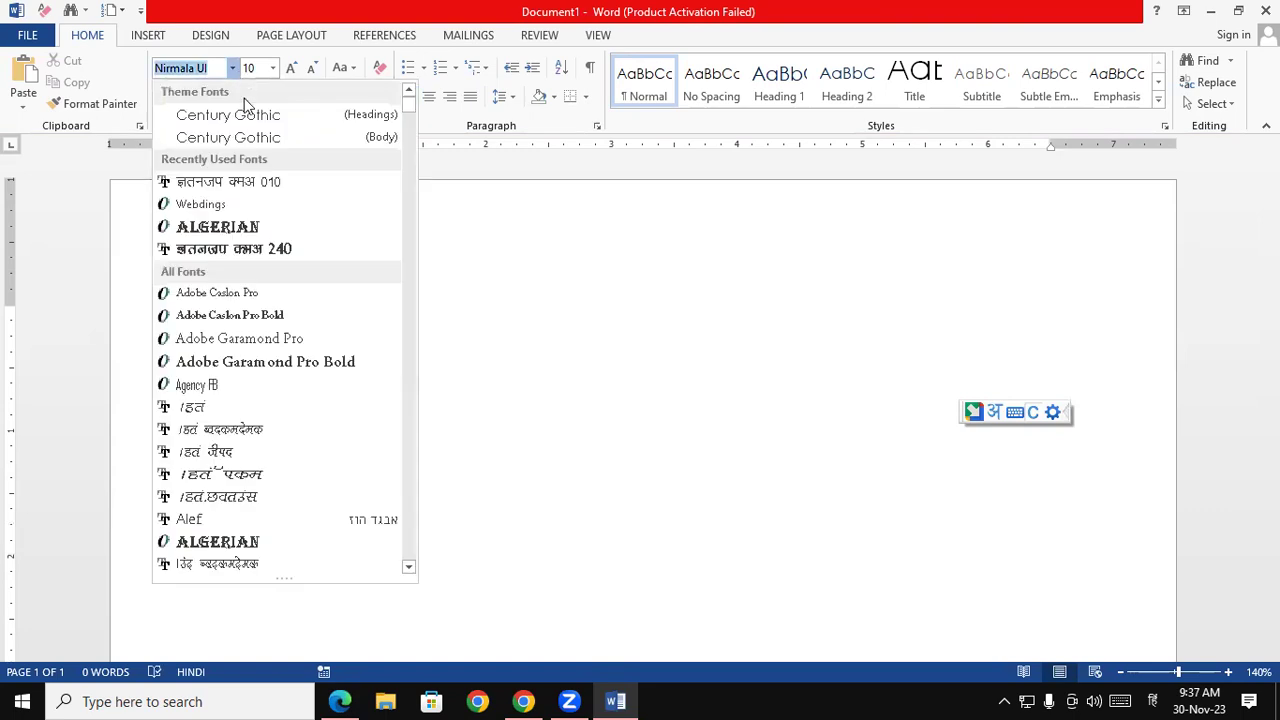
pyautogui.click(262, 160)
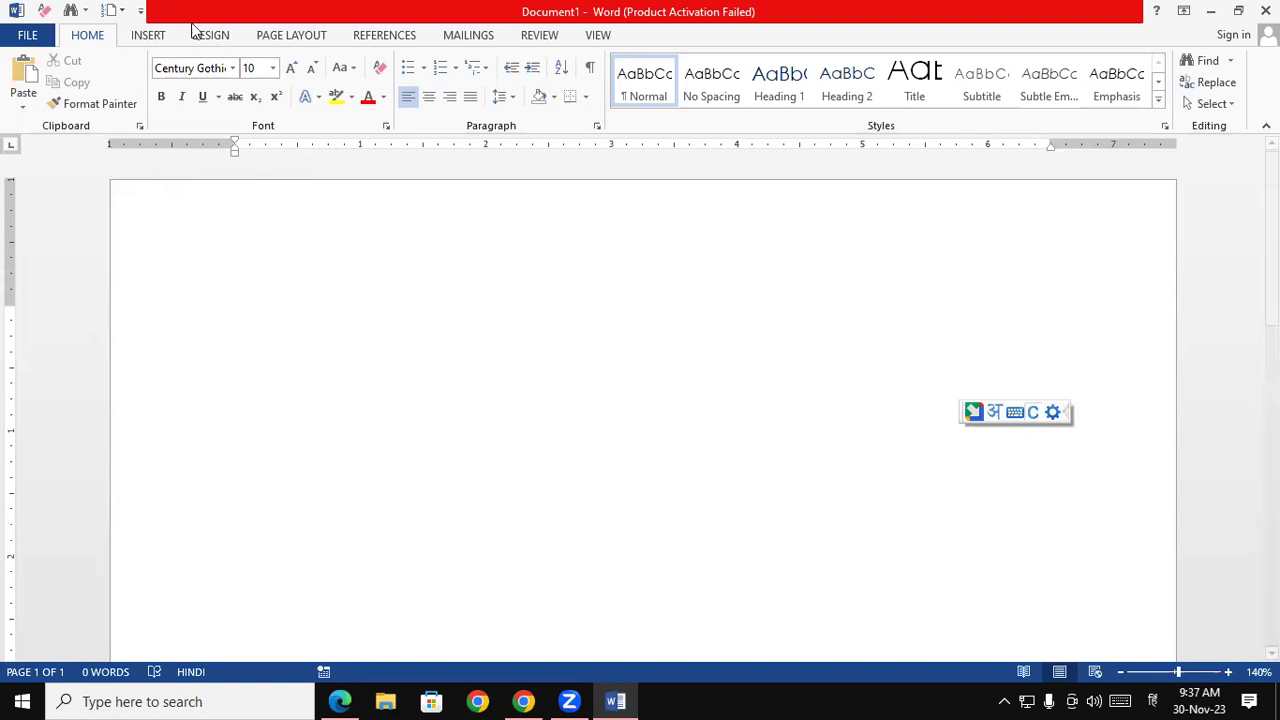
pyautogui.click(232, 68)
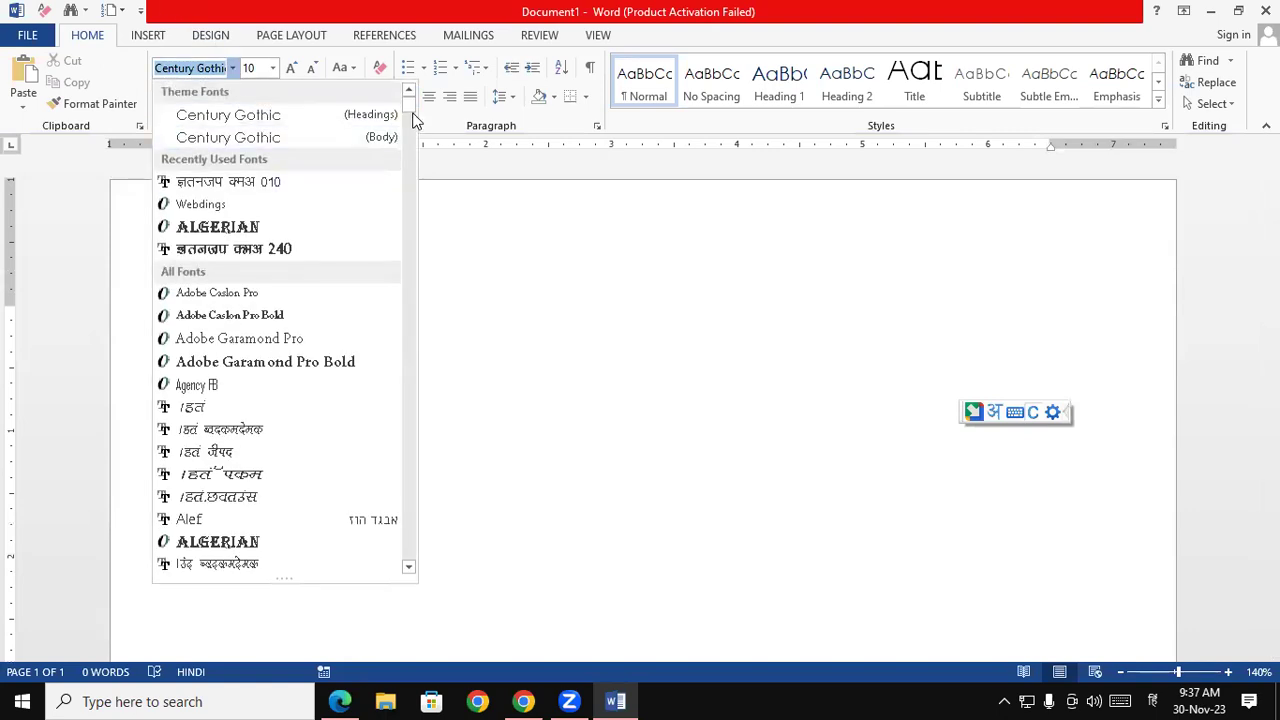
pyautogui.moveTo(409, 111); pyautogui.dragTo(409, 163)
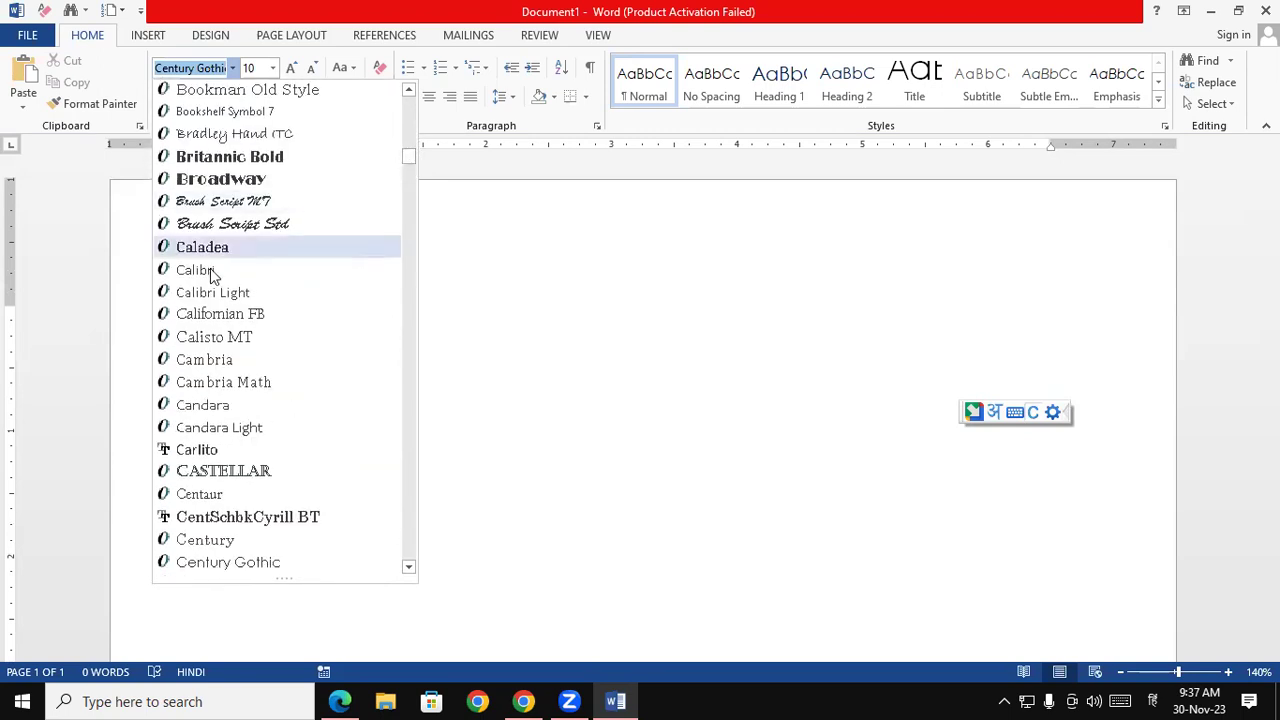
pyautogui.press('Escape')
pyautogui.click(312, 303)
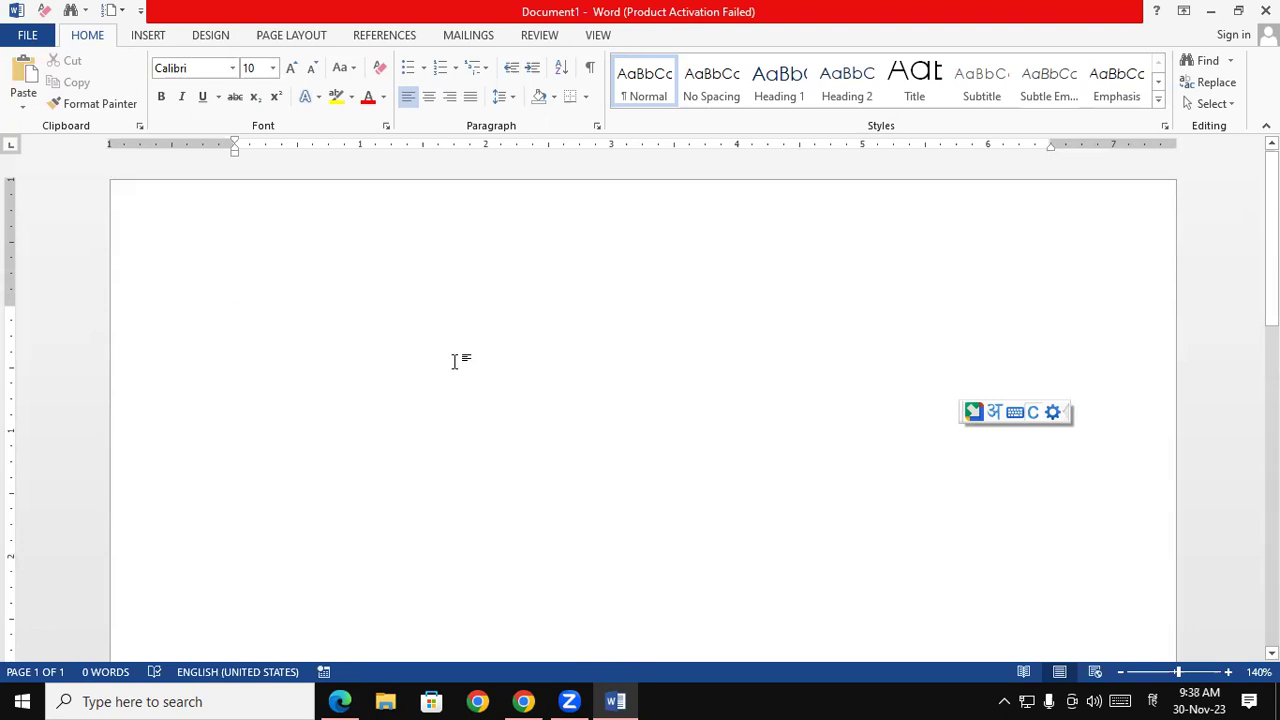
# Type the Hindi word गयत्री and insert अ after ग.
pyautogui.write('गयत्री')
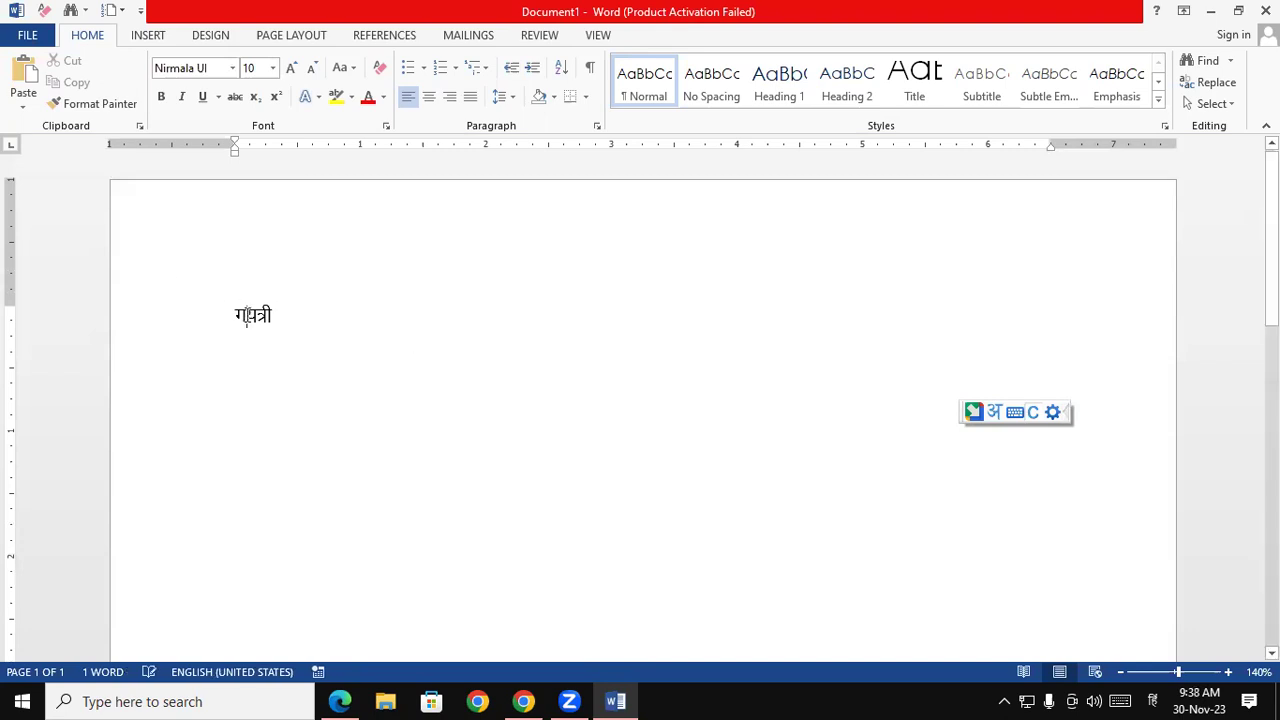
pyautogui.click(296, 310)
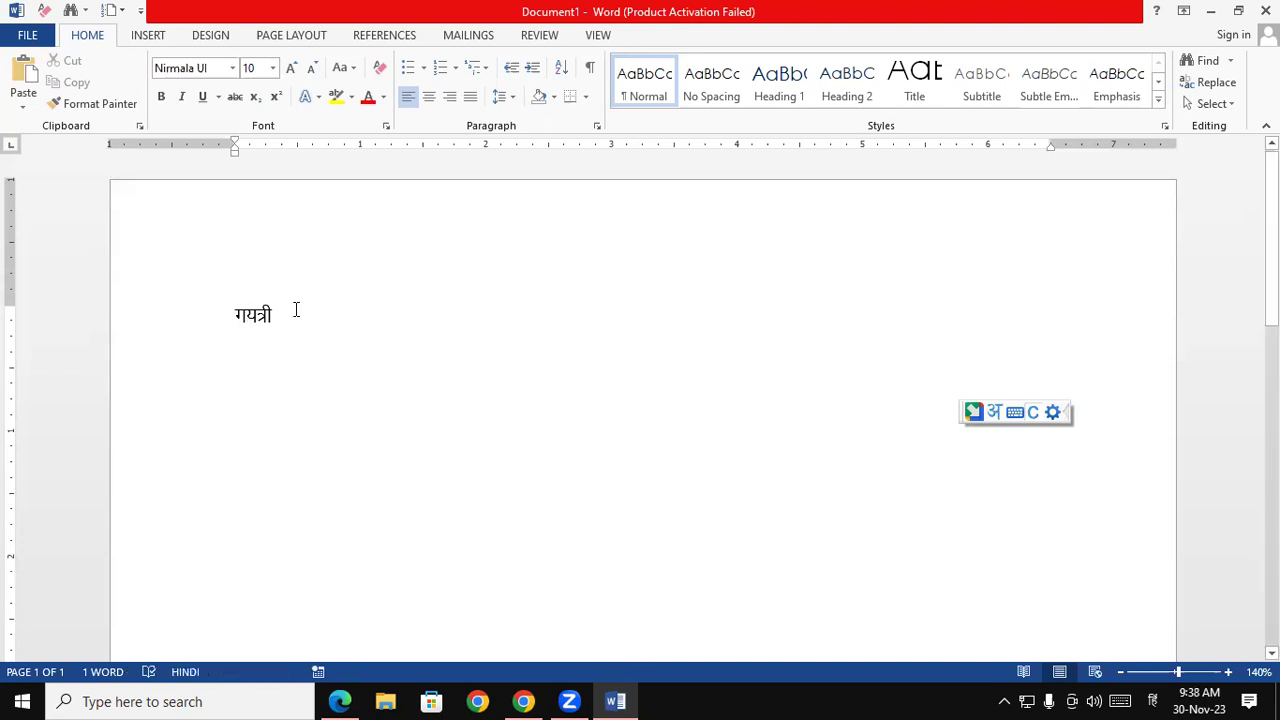
pyautogui.write('अ')
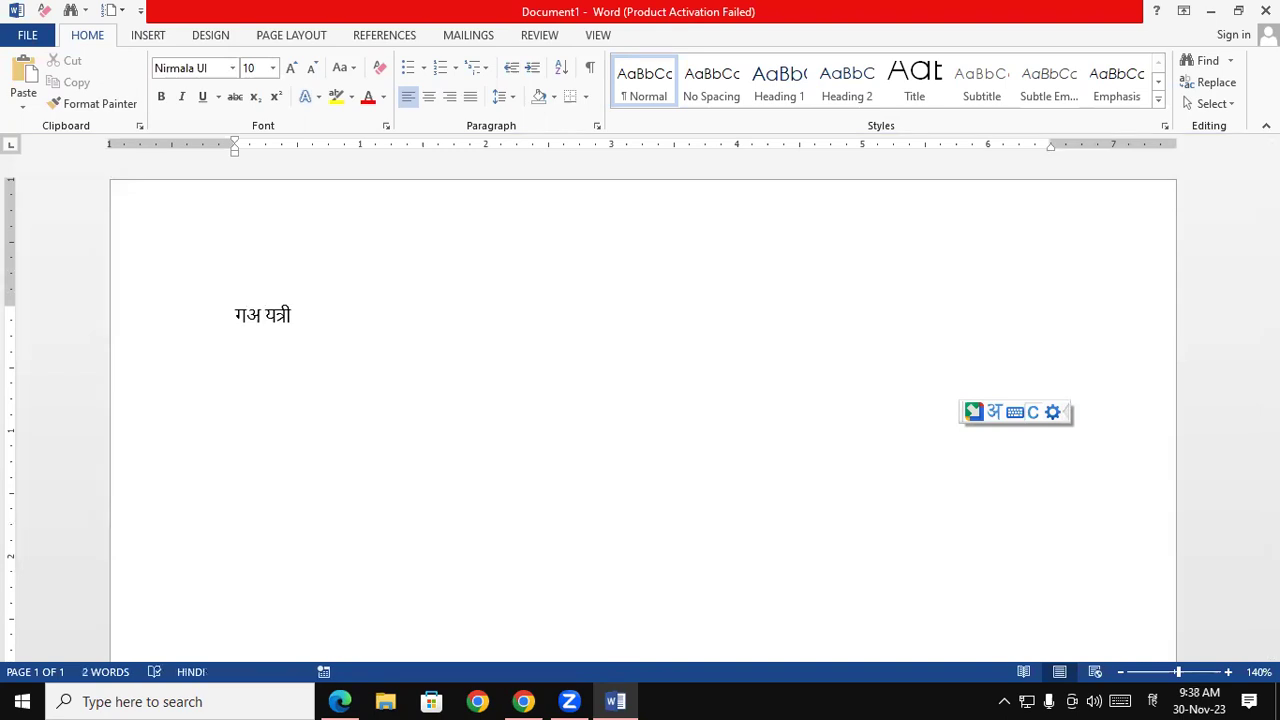
# Delete the Hindi test words and switch the input language back to English (United States).
pyautogui.moveTo(320, 314); pyautogui.dragTo(226, 312)
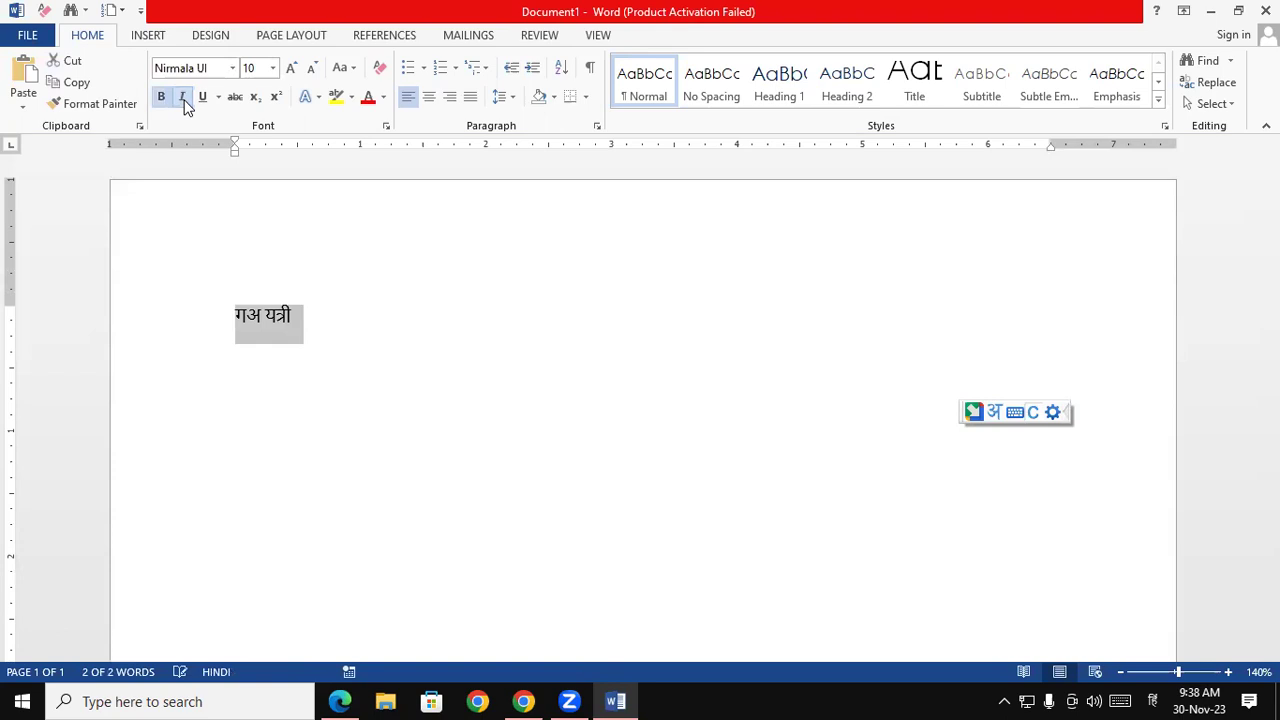
pyautogui.moveTo(257, 337)
pyautogui.mouseDown()
pyautogui.moveTo(334, 331)
pyautogui.moveTo(215, 315)
pyautogui.mouseUp()
pyautogui.click(406, 358)
pyautogui.moveTo(354, 331); pyautogui.dragTo(229, 298)
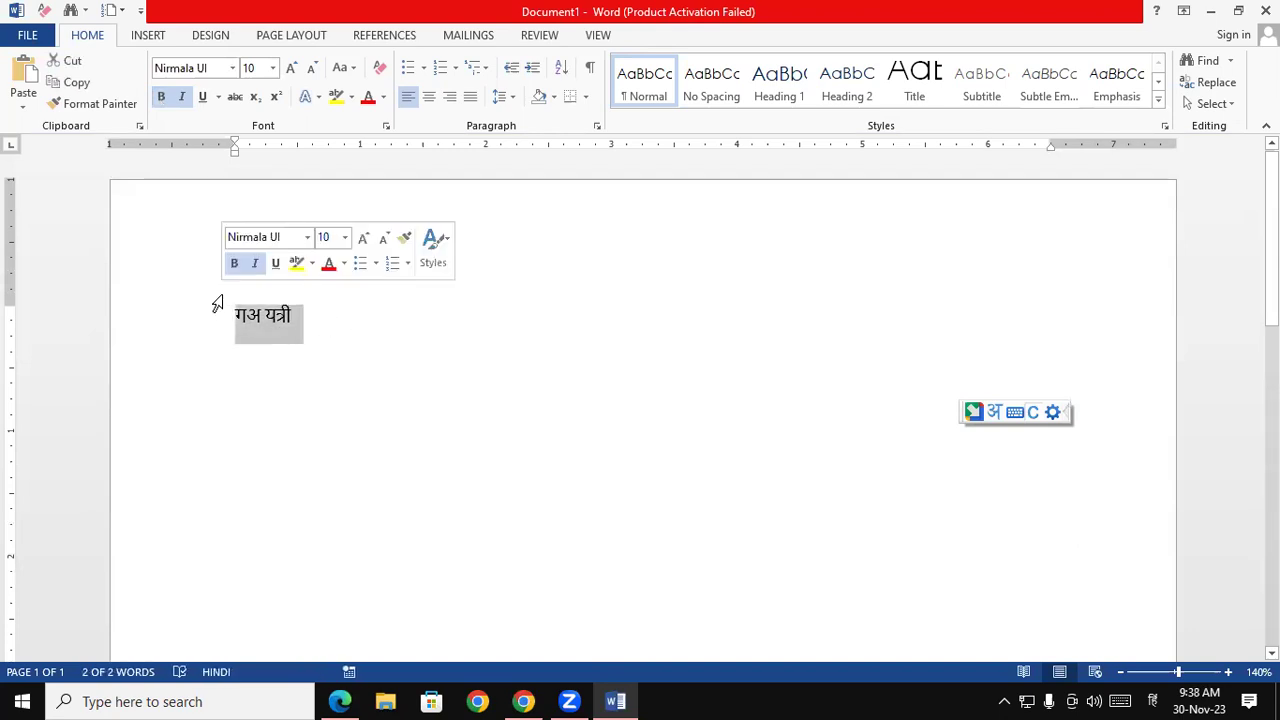
pyautogui.press('Delete')
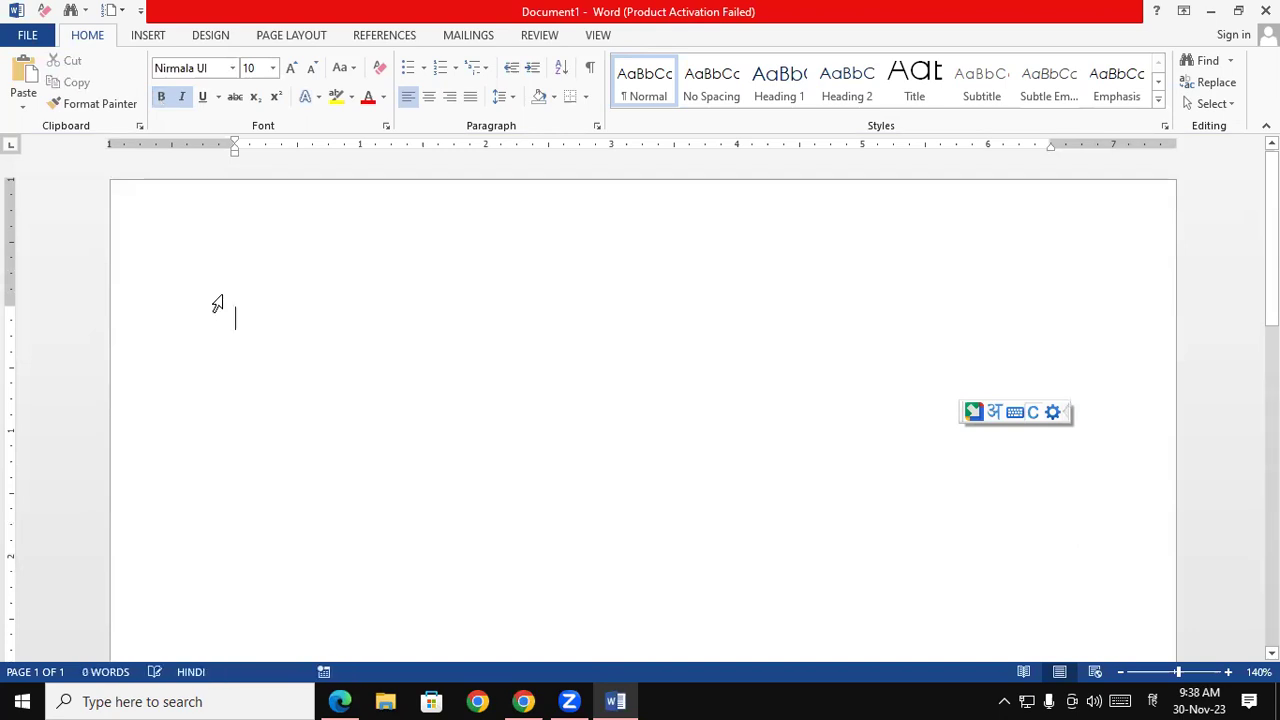
pyautogui.click(1153, 700)
pyautogui.click(1126, 410)
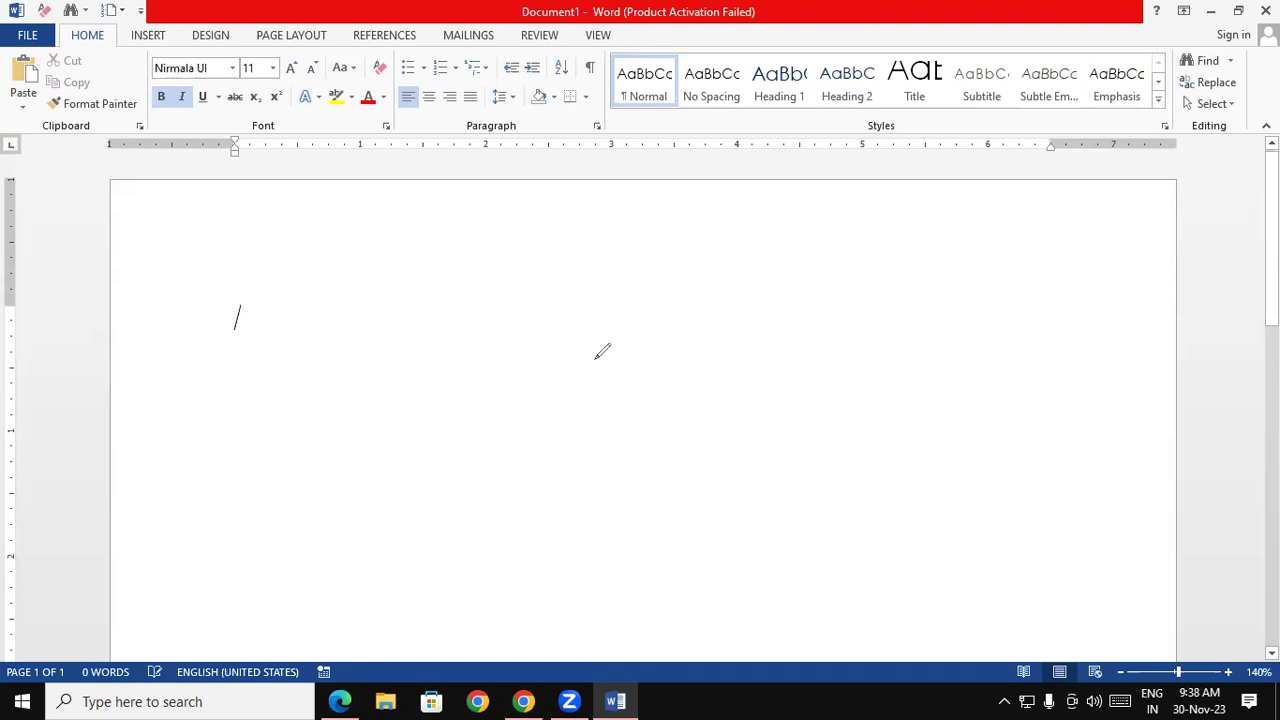
# Handwrite a 'Kruti Dev' note on screen near the page centre.
pyautogui.moveTo(576, 324); pyautogui.dragTo(650, 340)
pyautogui.click(647, 316)
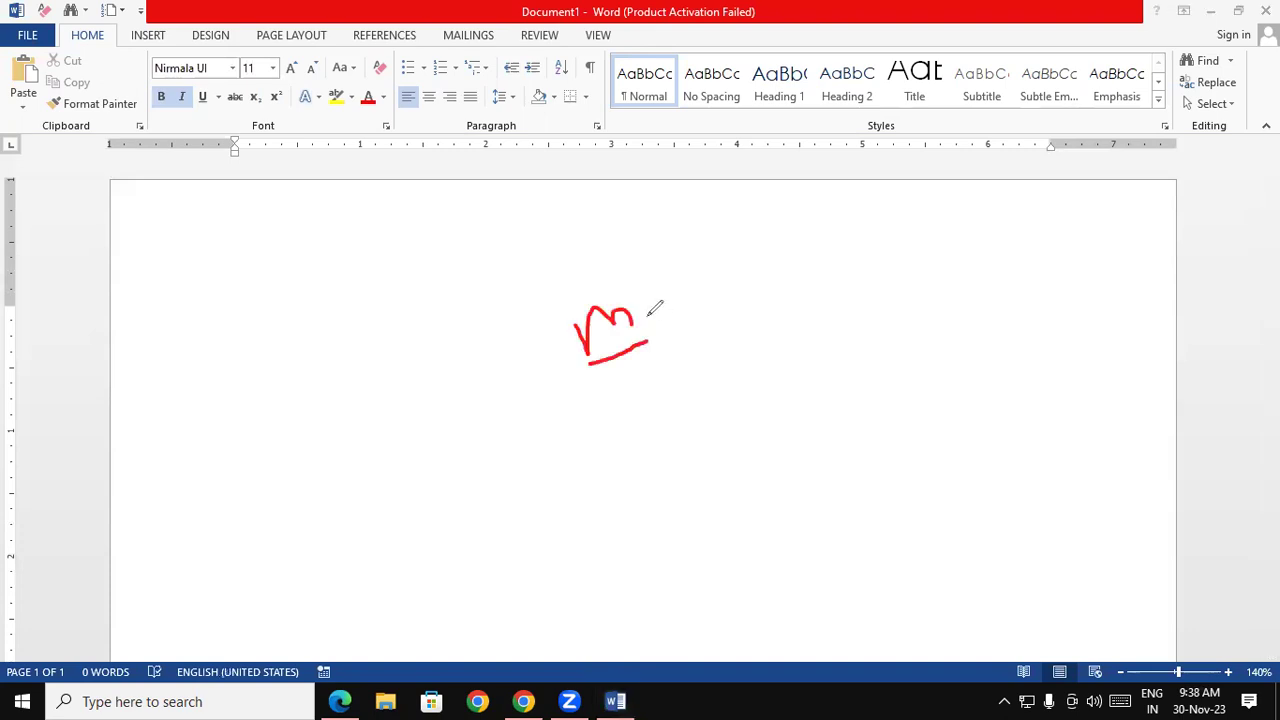
pyautogui.moveTo(603, 390)
pyautogui.mouseDown()
pyautogui.moveTo(623, 424)
pyautogui.moveTo(628, 401)
pyautogui.moveTo(642, 411)
pyautogui.moveTo(692, 378)
pyautogui.mouseUp()
pyautogui.moveTo(690, 352)
pyautogui.mouseDown()
pyautogui.moveTo(684, 394)
pyautogui.moveTo(712, 364)
pyautogui.mouseUp()
pyautogui.moveTo(650, 420)
pyautogui.mouseDown()
pyautogui.moveTo(660, 462)
pyautogui.moveTo(668, 446)
pyautogui.moveTo(732, 436)
pyautogui.moveTo(722, 432)
pyautogui.mouseUp()
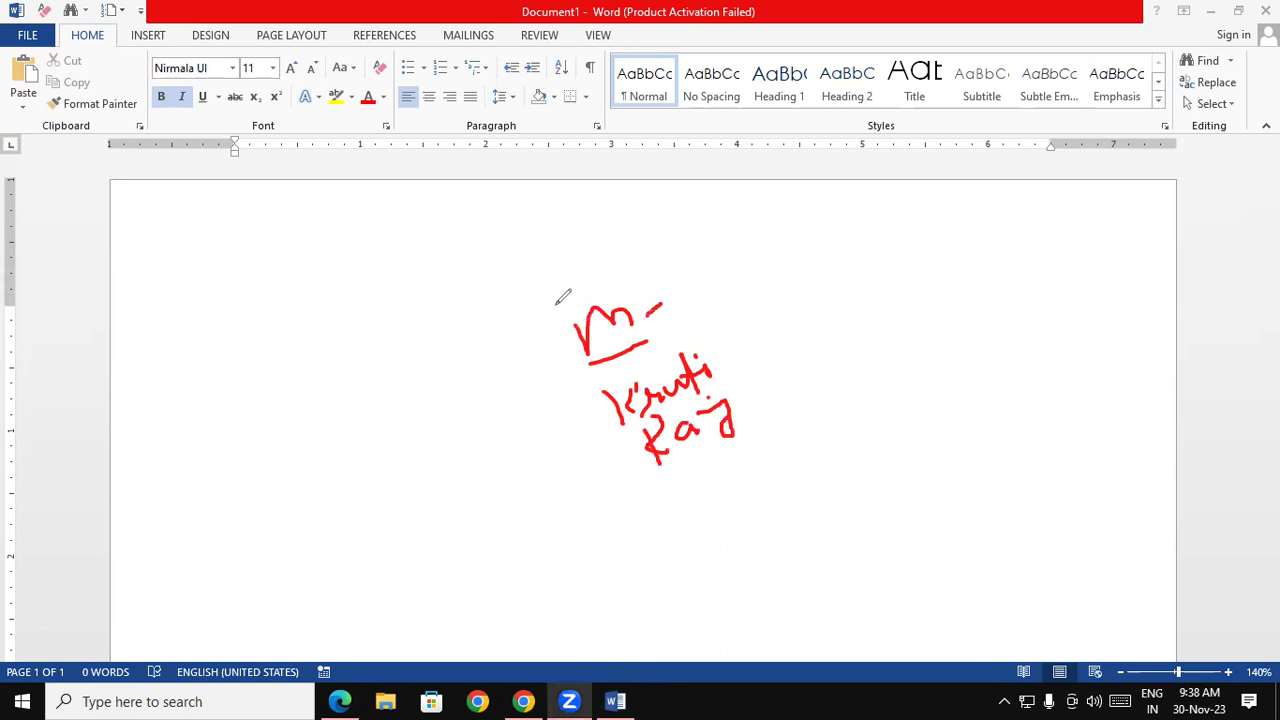
# Bracket the Kruti Dev note with emphasis lines, then turn italic off.
pyautogui.moveTo(563, 328); pyautogui.dragTo(616, 477)
pyautogui.moveTo(702, 277)
pyautogui.mouseDown()
pyautogui.moveTo(740, 372)
pyautogui.moveTo(740, 410)
pyautogui.mouseUp()
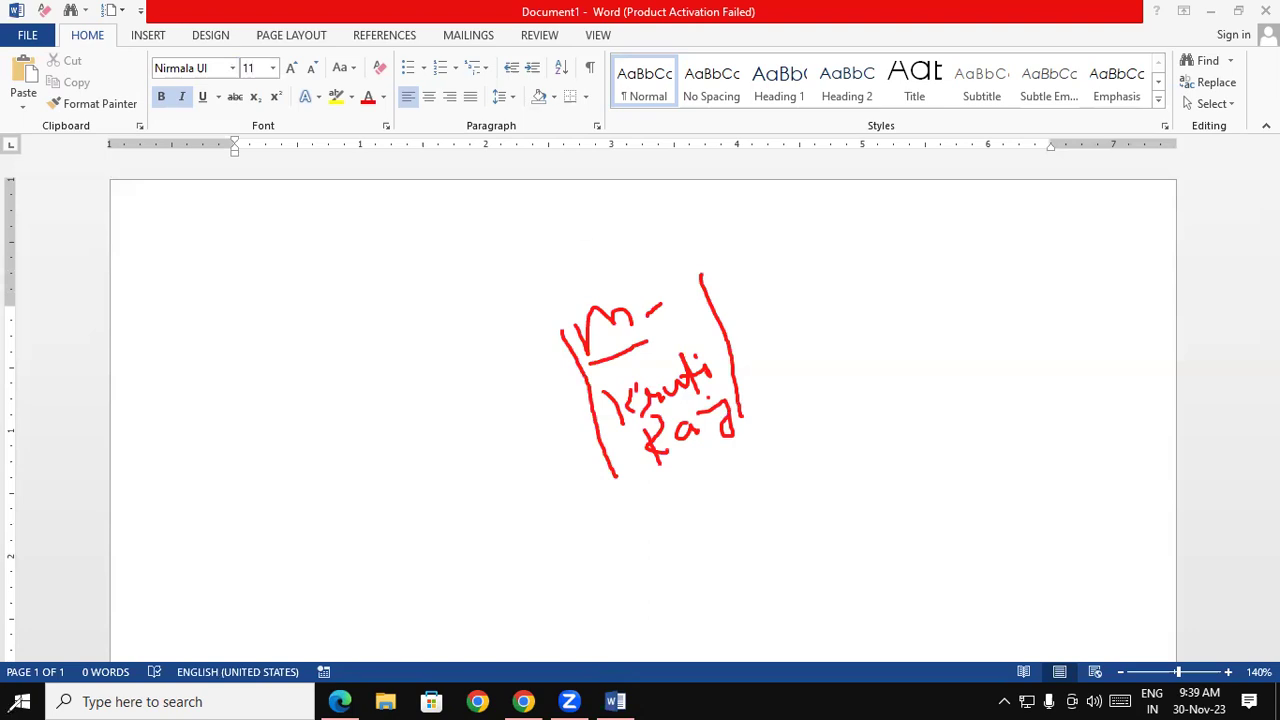
pyautogui.moveTo(540, 322); pyautogui.dragTo(598, 497)
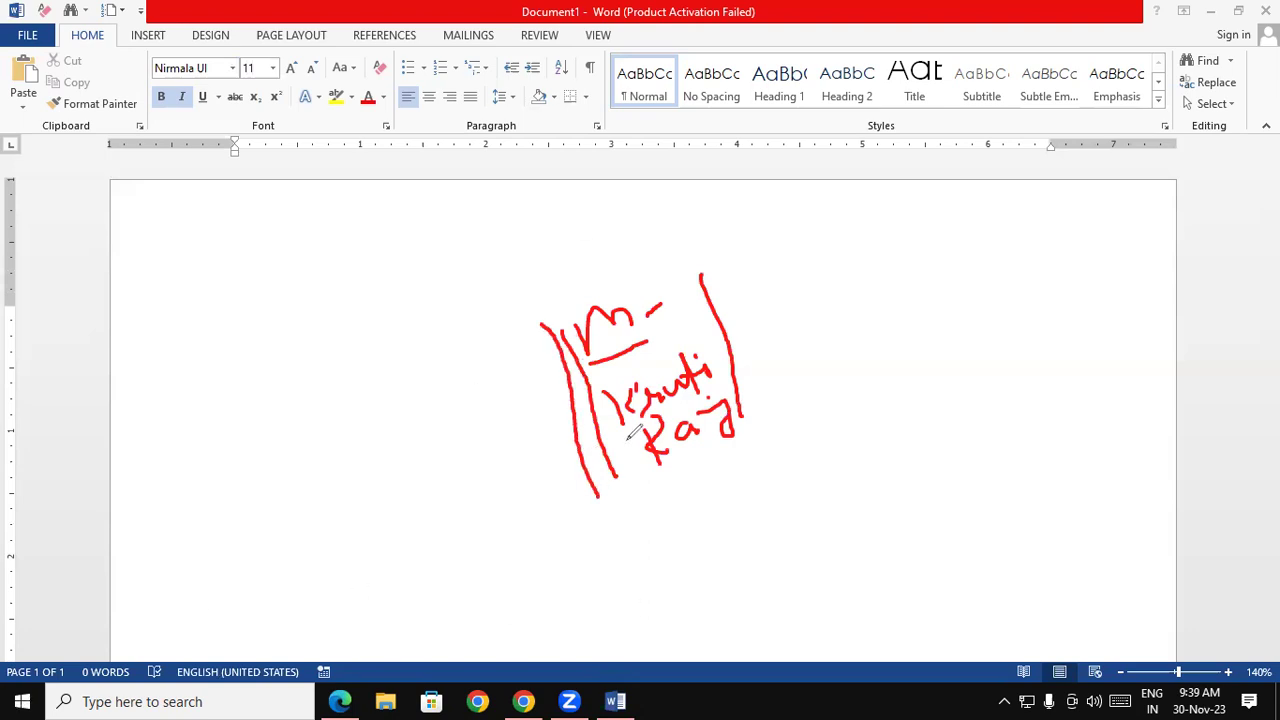
pyautogui.moveTo(741, 272); pyautogui.dragTo(778, 382)
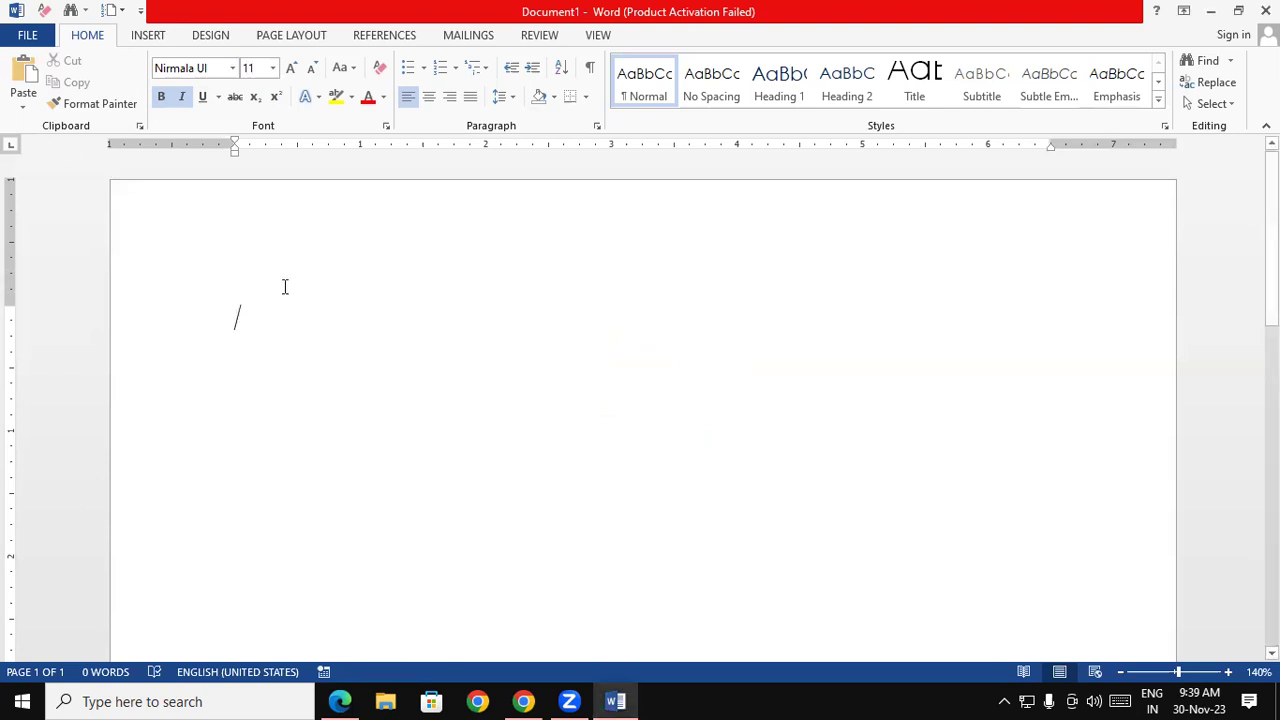
pyautogui.click(182, 96)
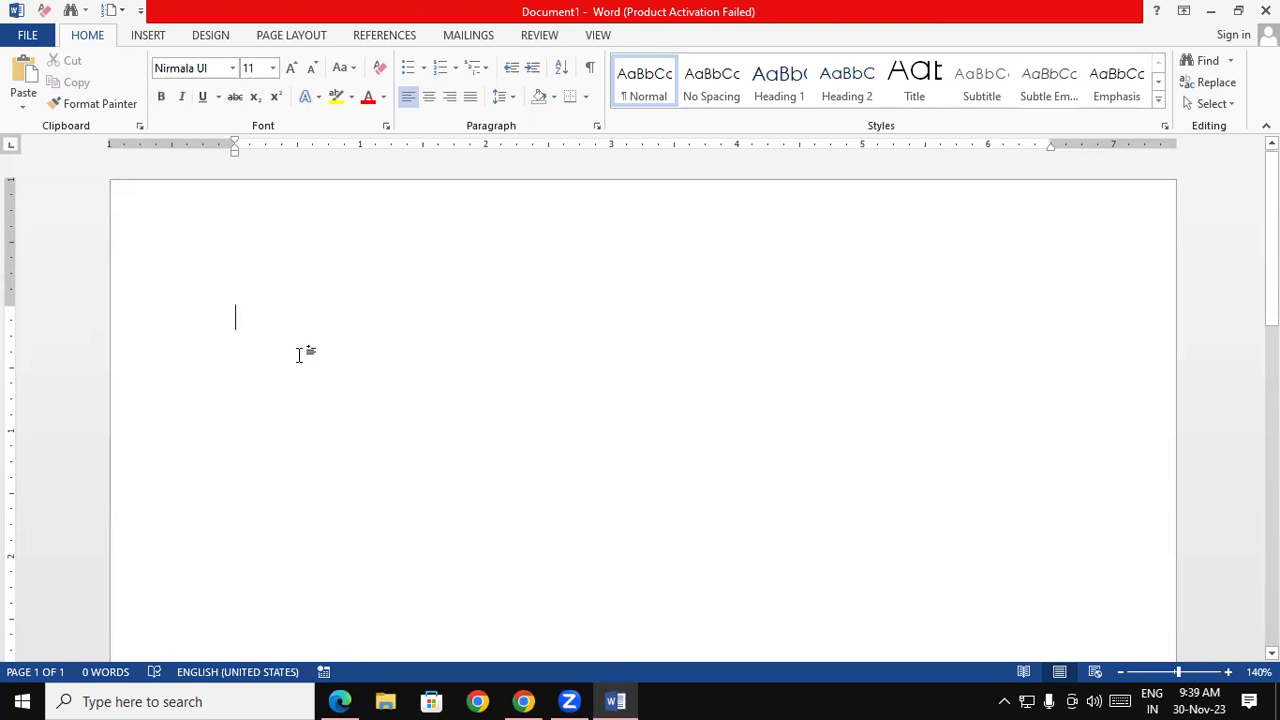
# Switch to Chrome and search 'kruti dev font download' from a new tab's address bar.
pyautogui.click(524, 700)
pyautogui.click(494, 19)
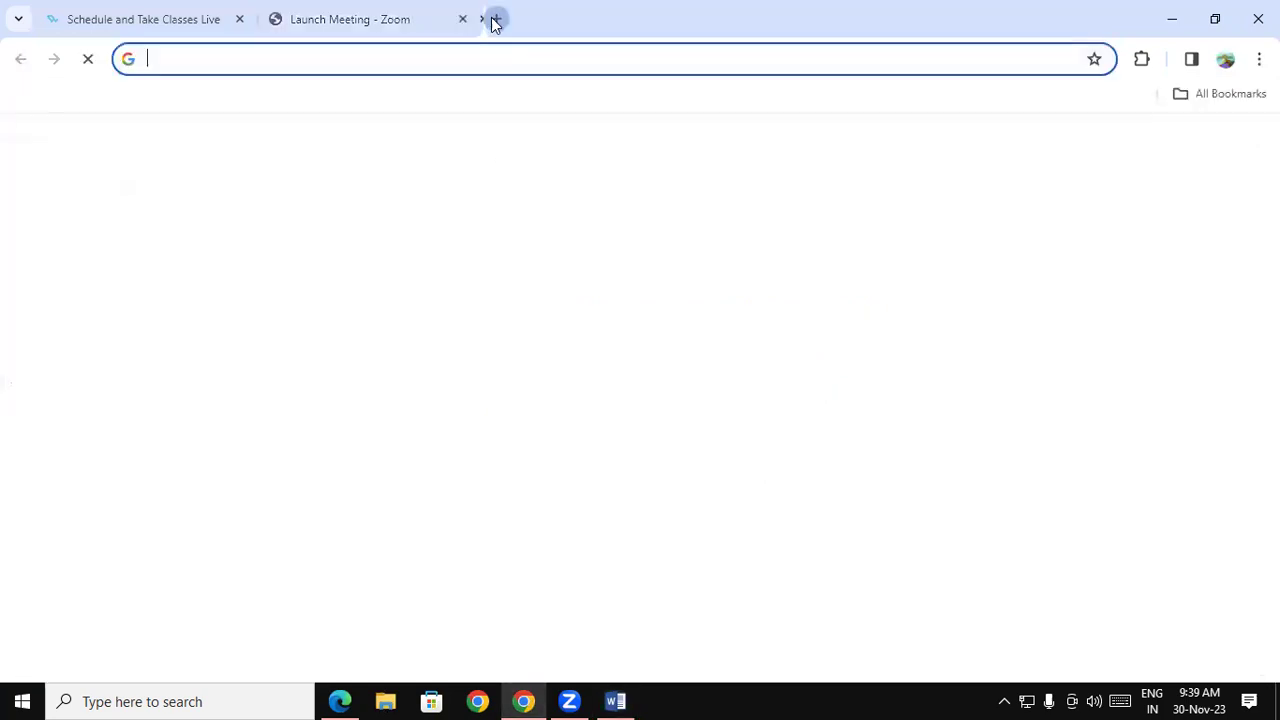
pyautogui.click(491, 62)
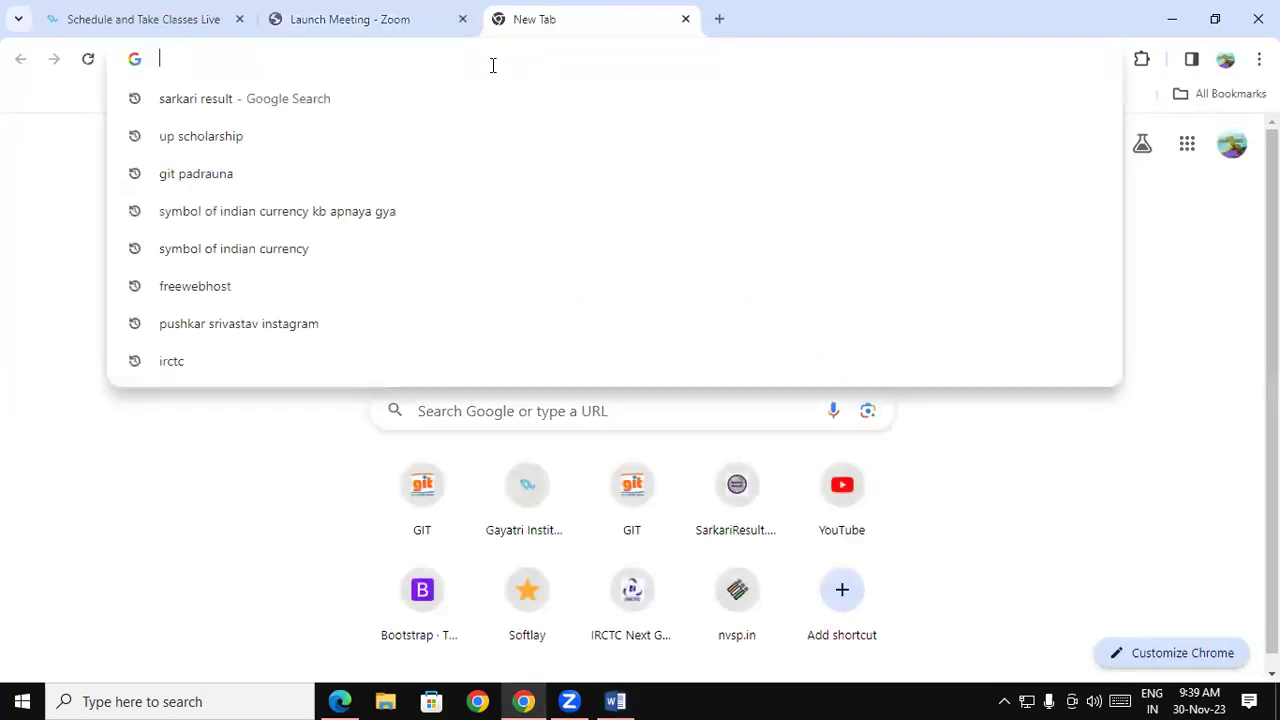
pyautogui.write('kruti')
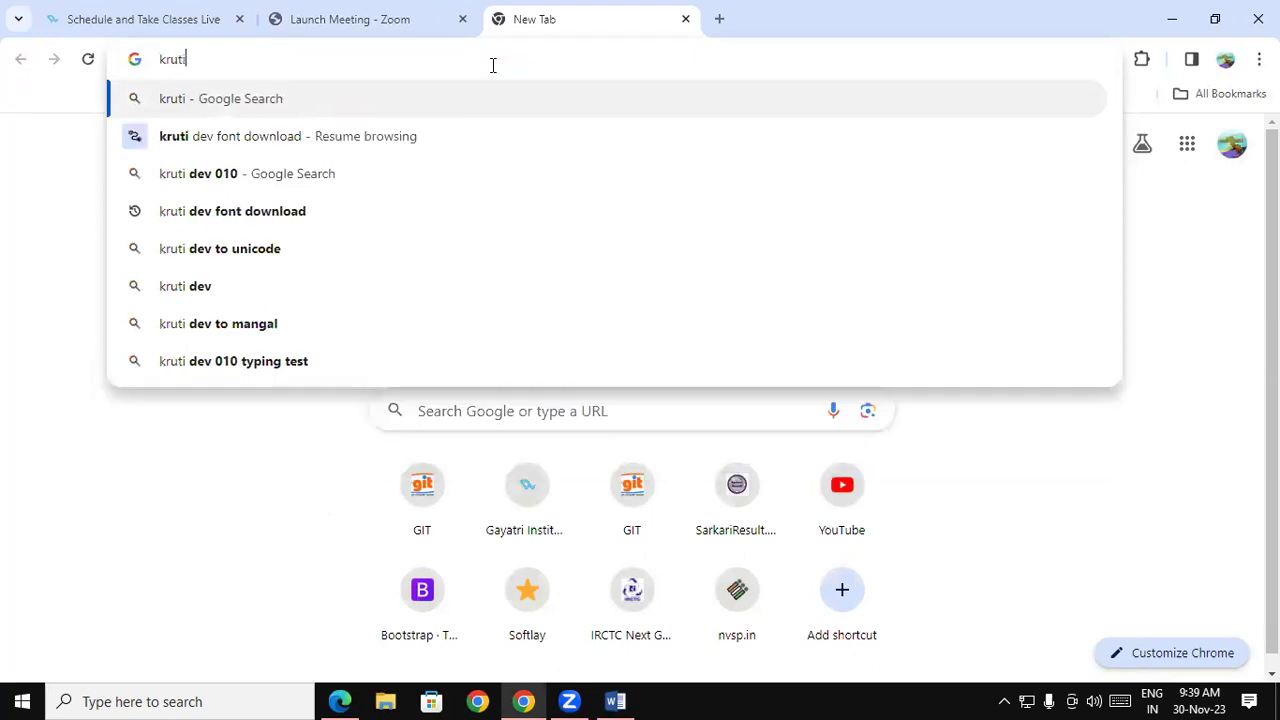
pyautogui.write(' de')
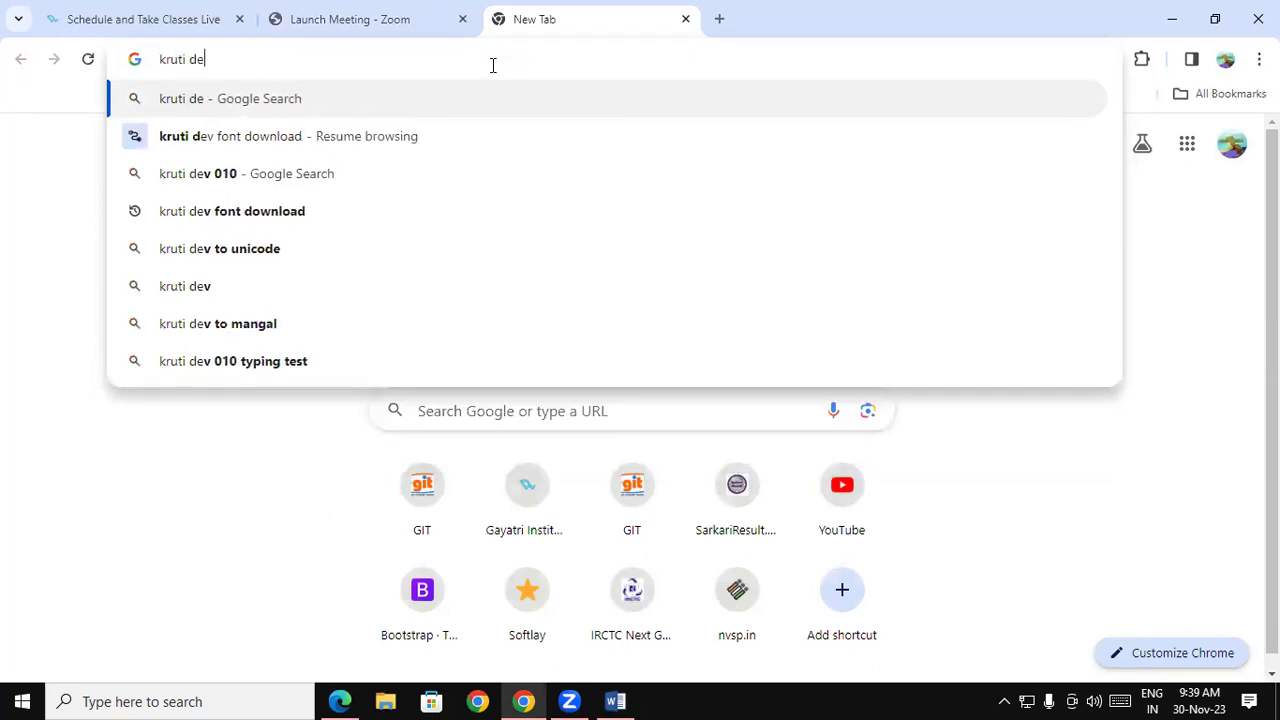
pyautogui.write('v font')
pyautogui.press('Right')
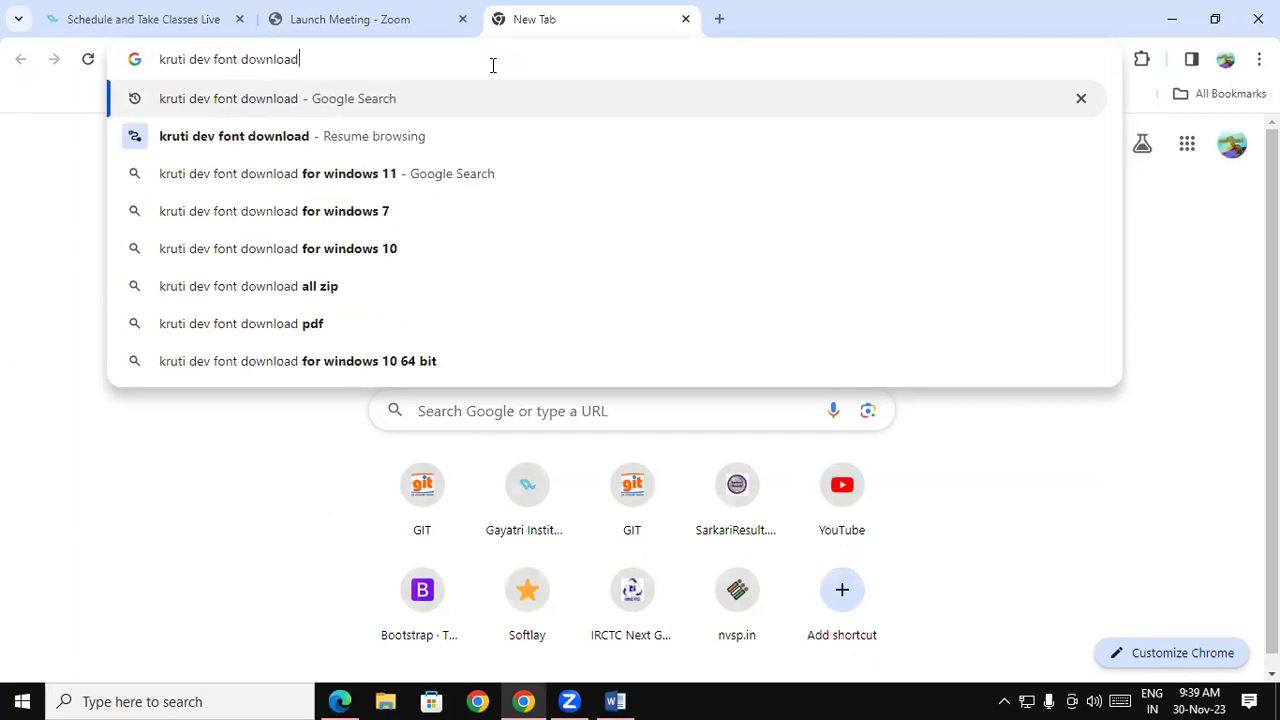
pyautogui.press('Return')
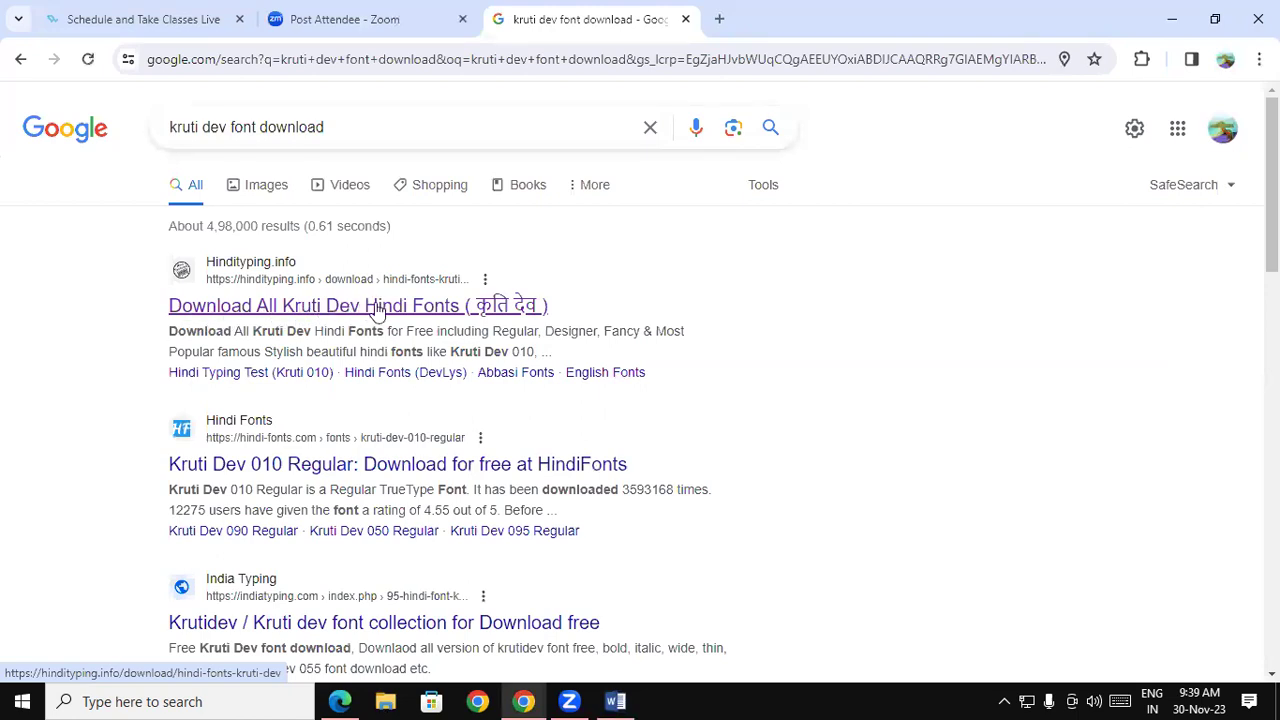
# Open the hindityping.info Kruti Dev fonts result and scroll into the font list.
pyautogui.click(328, 306)
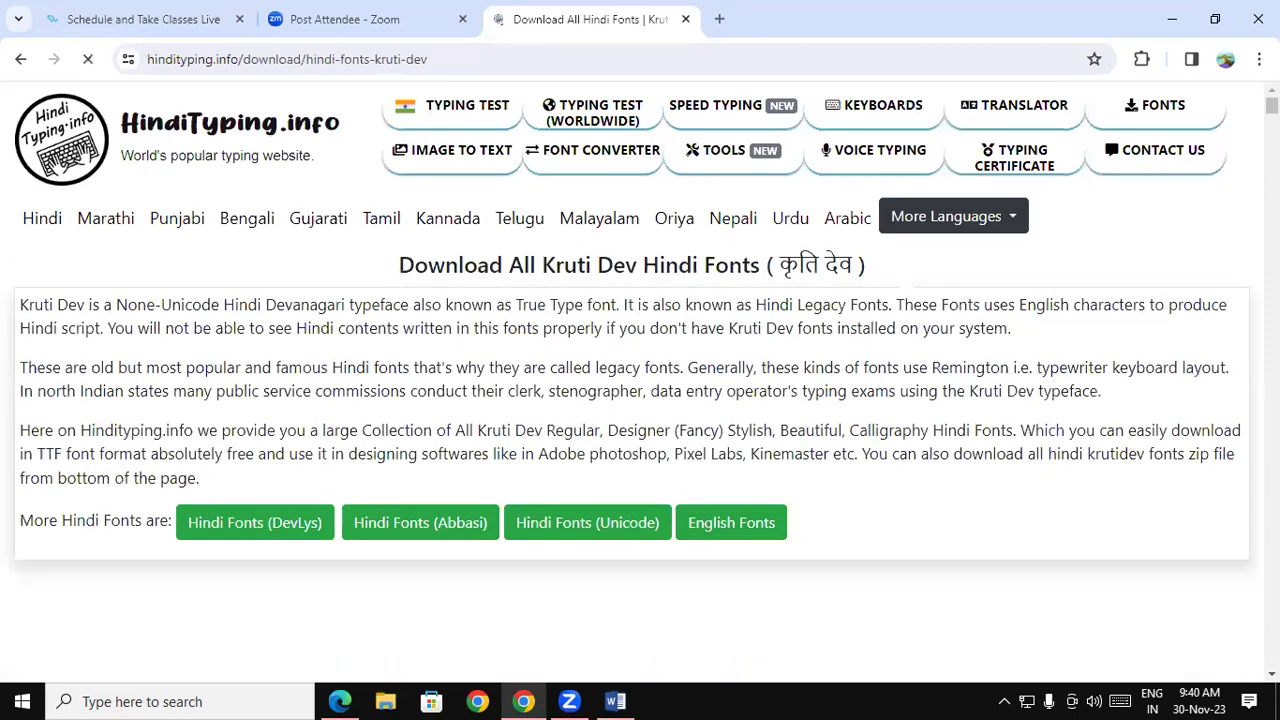
pyautogui.scroll(-1, 640, 380)
pyautogui.scroll(-3, 640, 380)
pyautogui.scroll(-2, 640, 380)
pyautogui.scroll(-3, 640, 380)
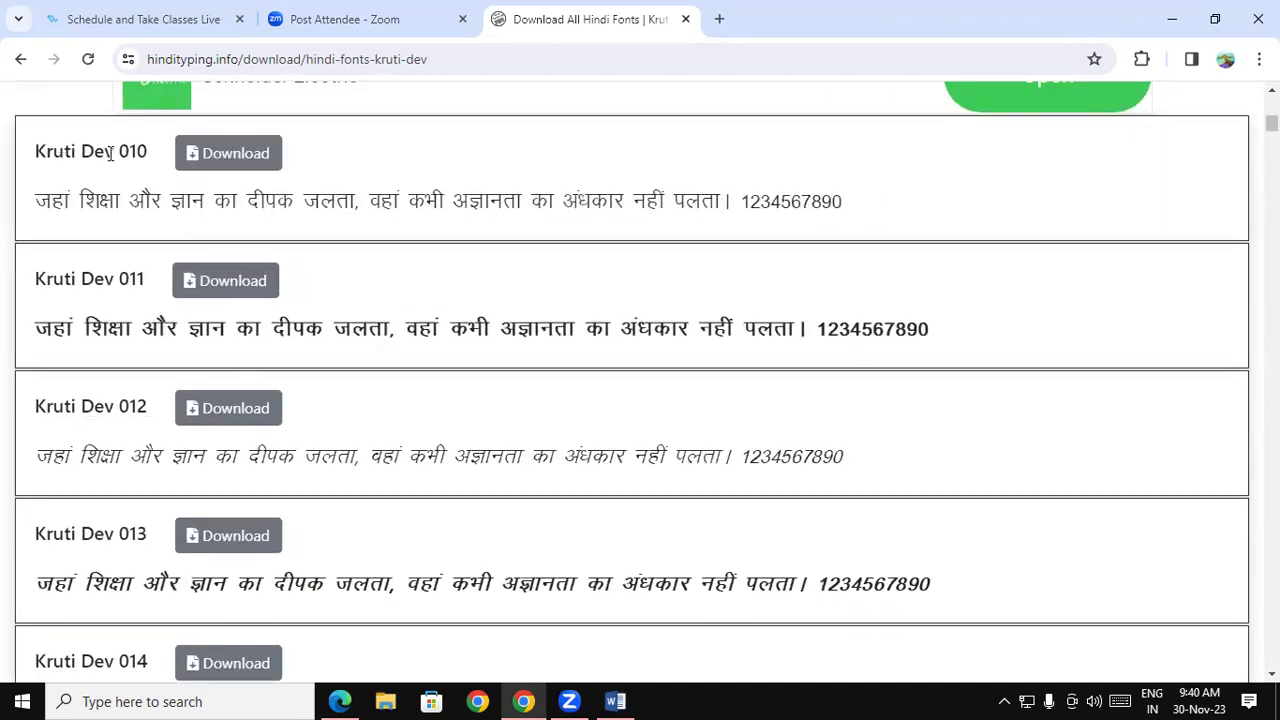
# Highlight the Kruti Dev 010 and 011 names and their Hindi sample lines.
pyautogui.moveTo(120, 151); pyautogui.dragTo(148, 151)
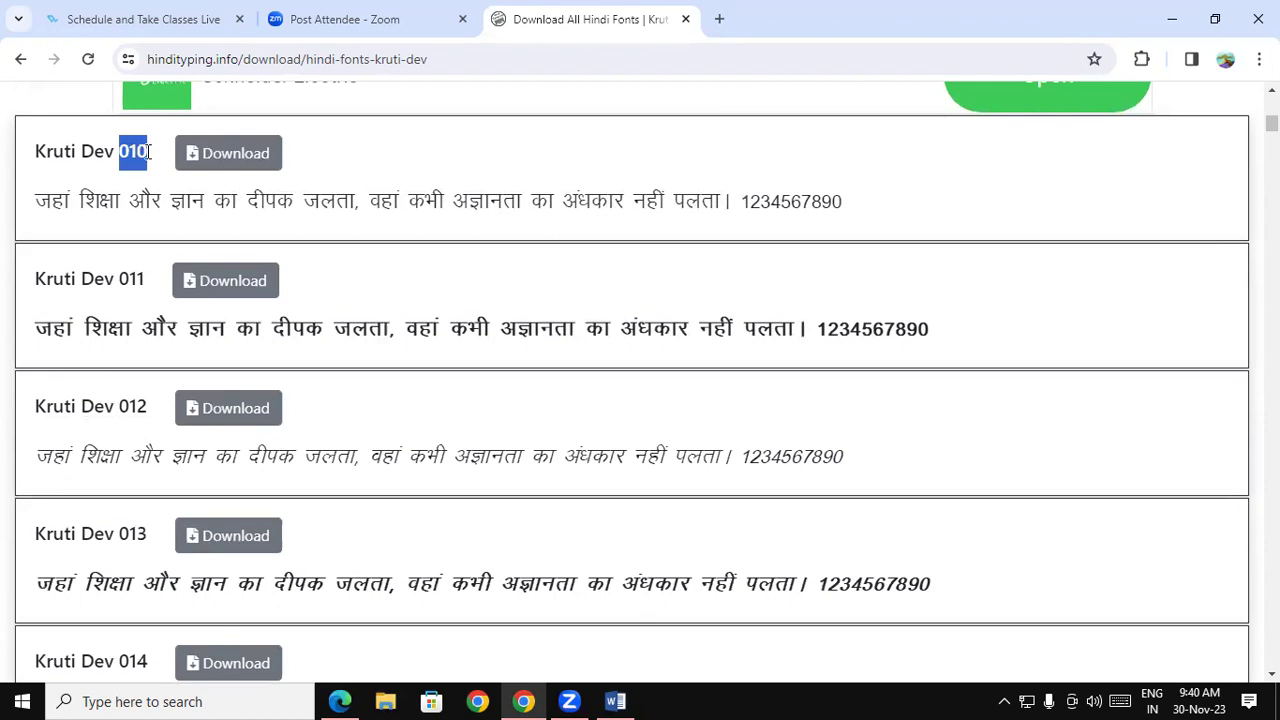
pyautogui.moveTo(51, 201); pyautogui.dragTo(812, 202)
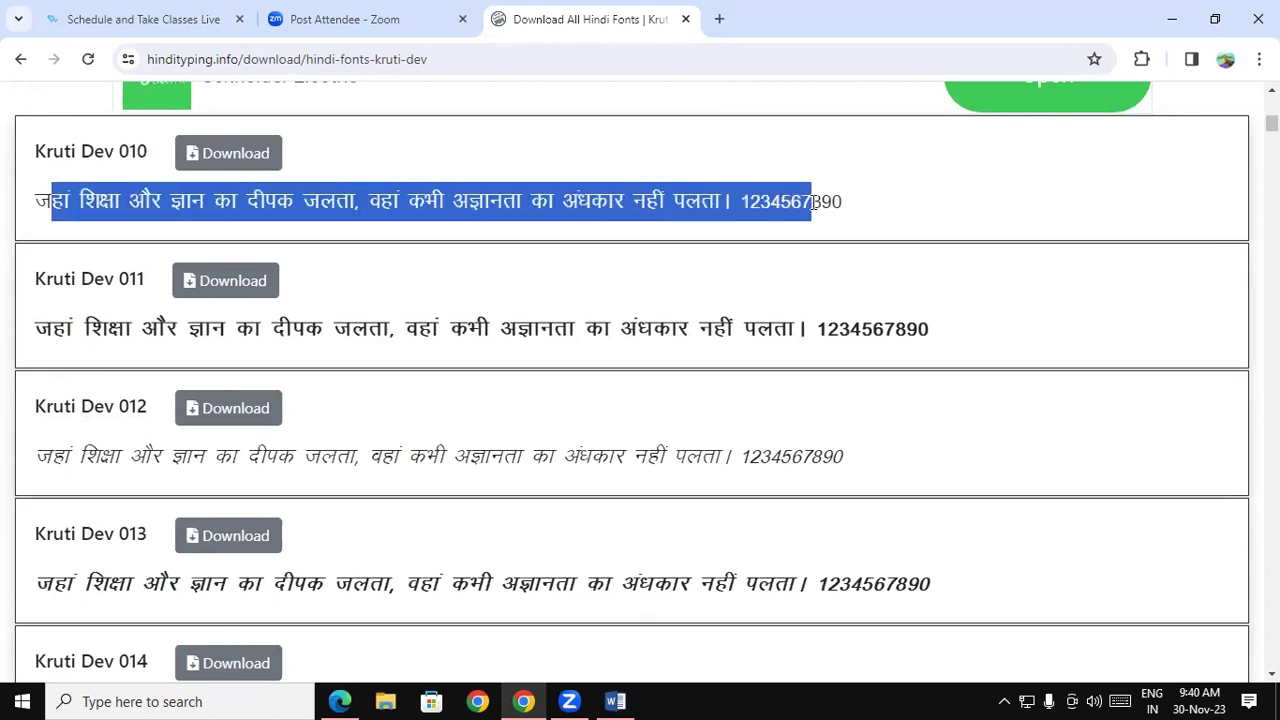
pyautogui.click(135, 306)
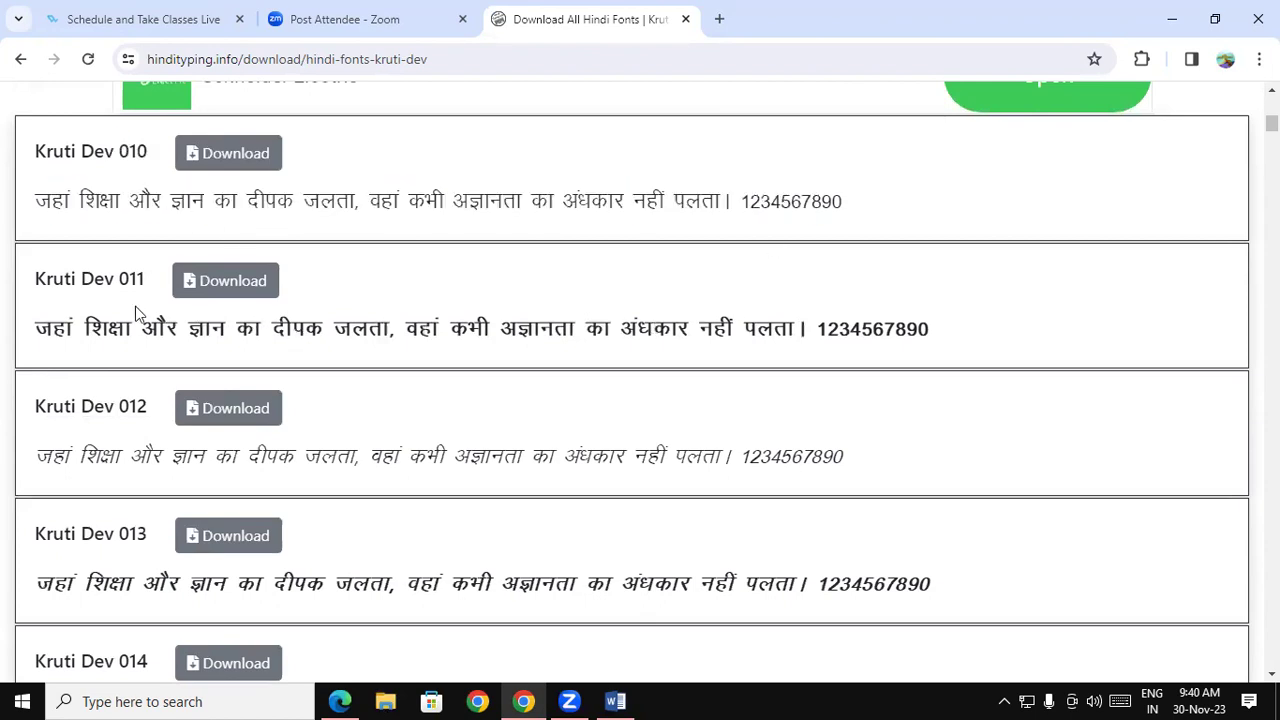
pyautogui.doubleClick(135, 278)
pyautogui.moveTo(105, 330); pyautogui.dragTo(643, 318)
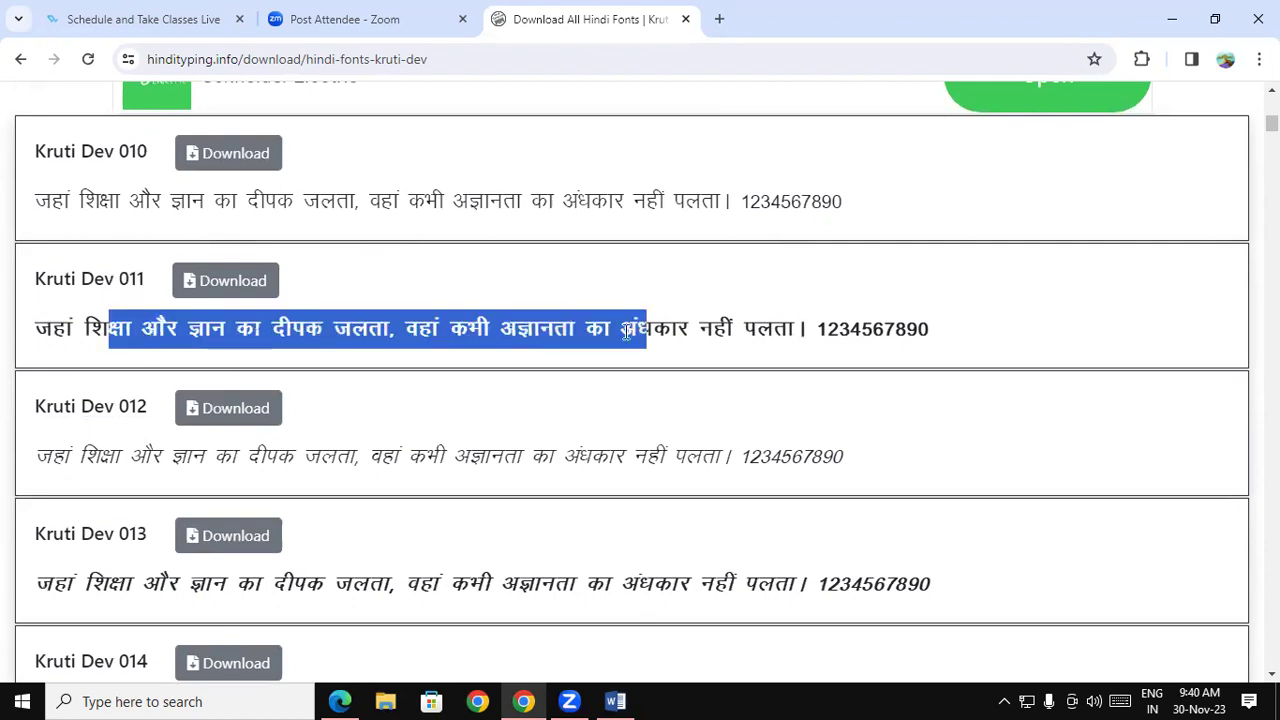
# Scroll further and highlight the Kruti Dev 035 and 040 Hindi samples.
pyautogui.scroll(-1, 385, 445)
pyautogui.scroll(-3, 640, 380)
pyautogui.scroll(-6, 640, 380)
pyautogui.scroll(-6, 640, 380)
pyautogui.scroll(-4, 640, 380)
pyautogui.scroll(-1, 563, 371)
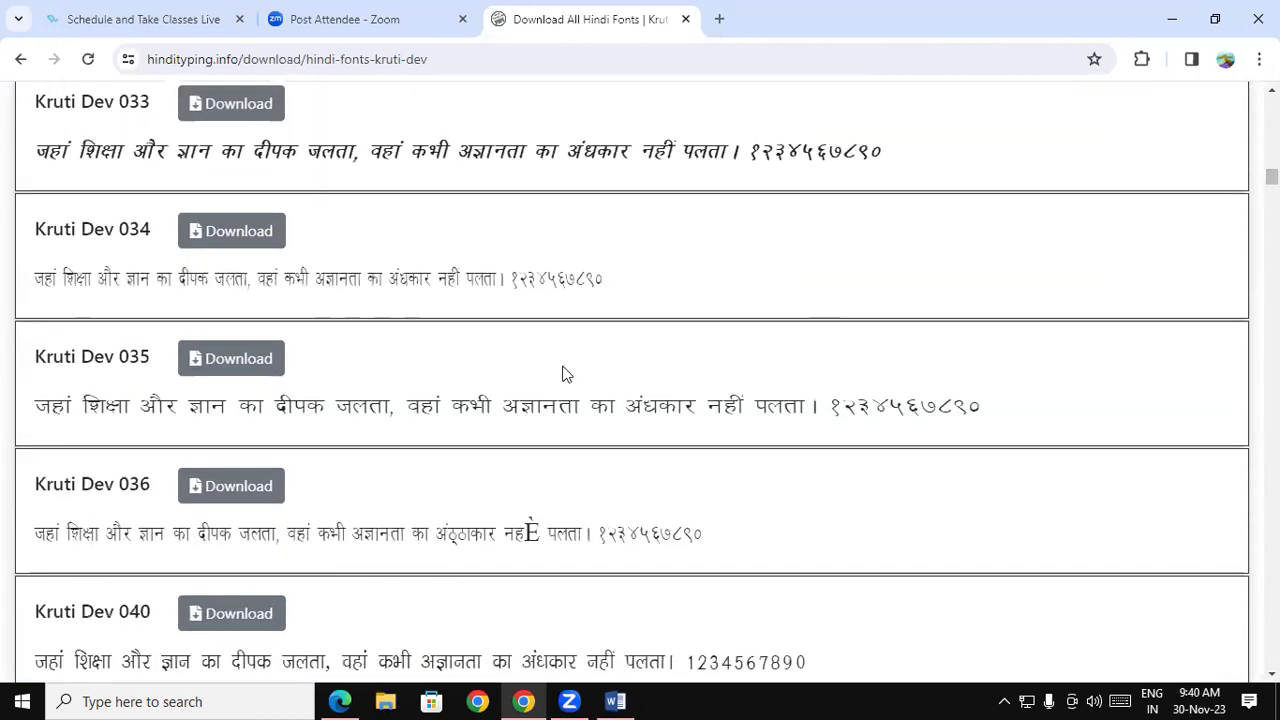
pyautogui.moveTo(120, 357); pyautogui.dragTo(141, 357)
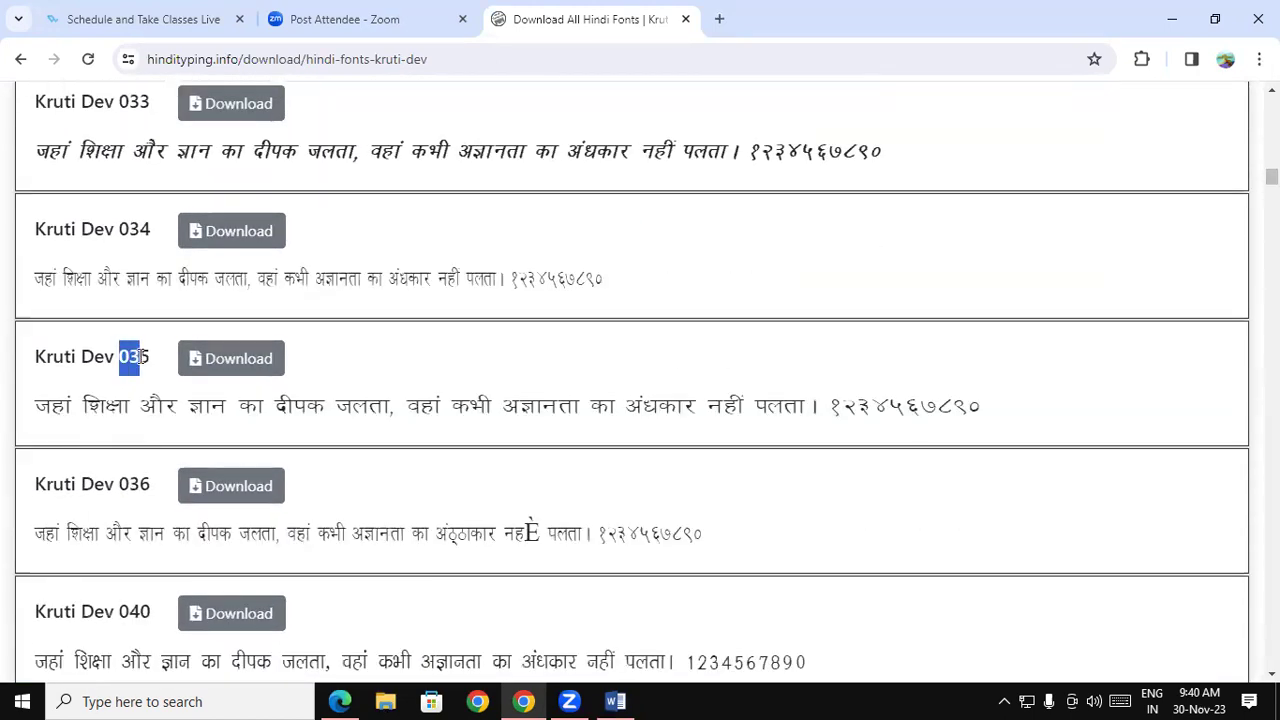
pyautogui.moveTo(117, 405); pyautogui.dragTo(437, 405)
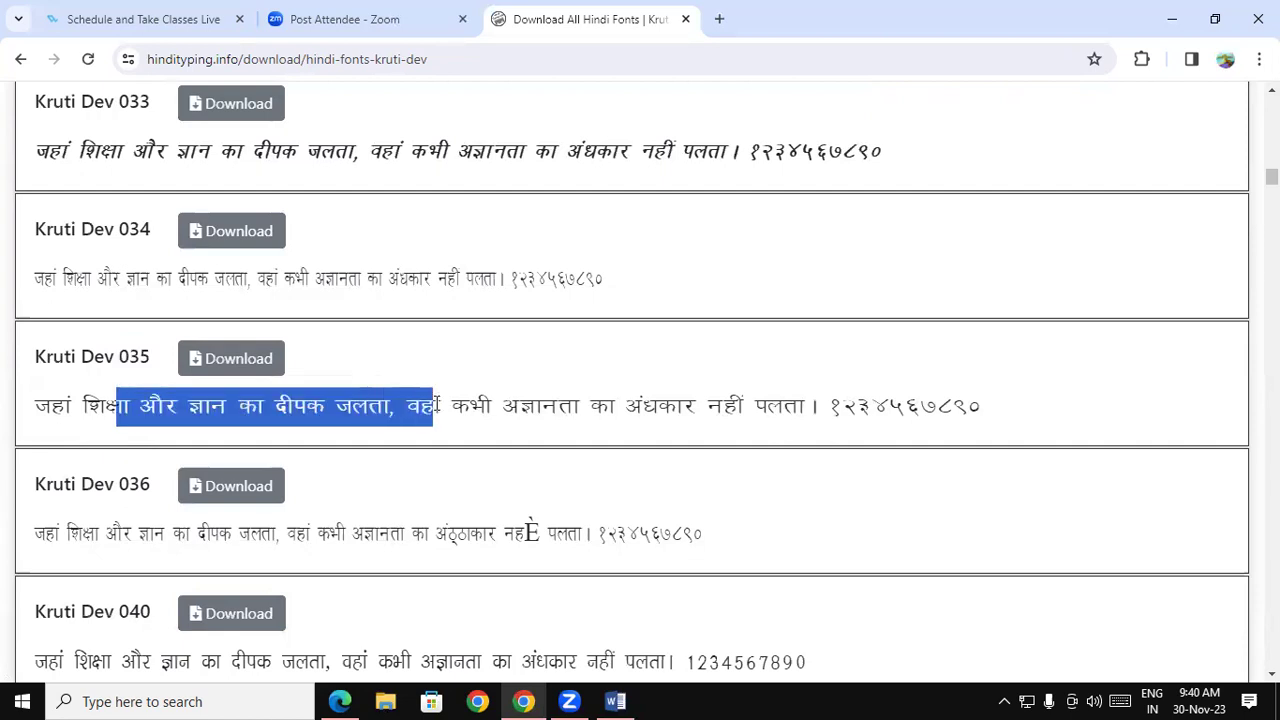
pyautogui.scroll(1, 435, 458)
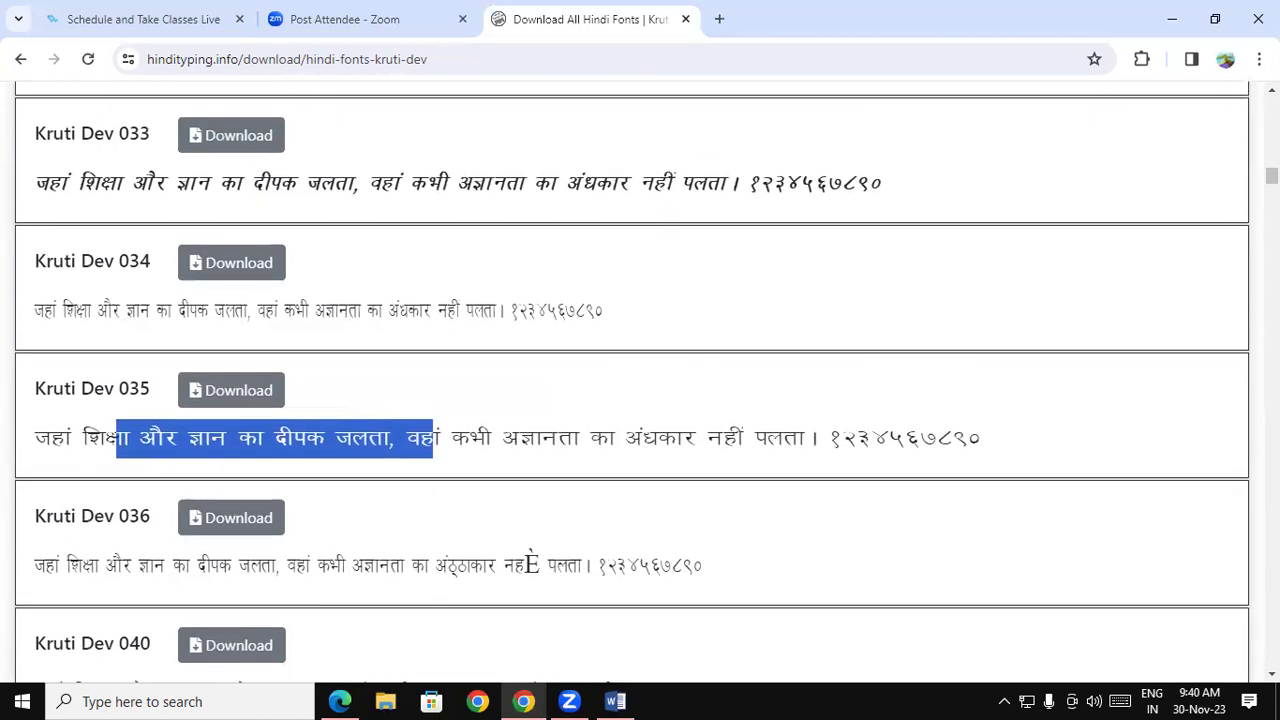
pyautogui.scroll(-1, 283, 485)
pyautogui.scroll(-1, 283, 485)
pyautogui.scroll(-1, 283, 485)
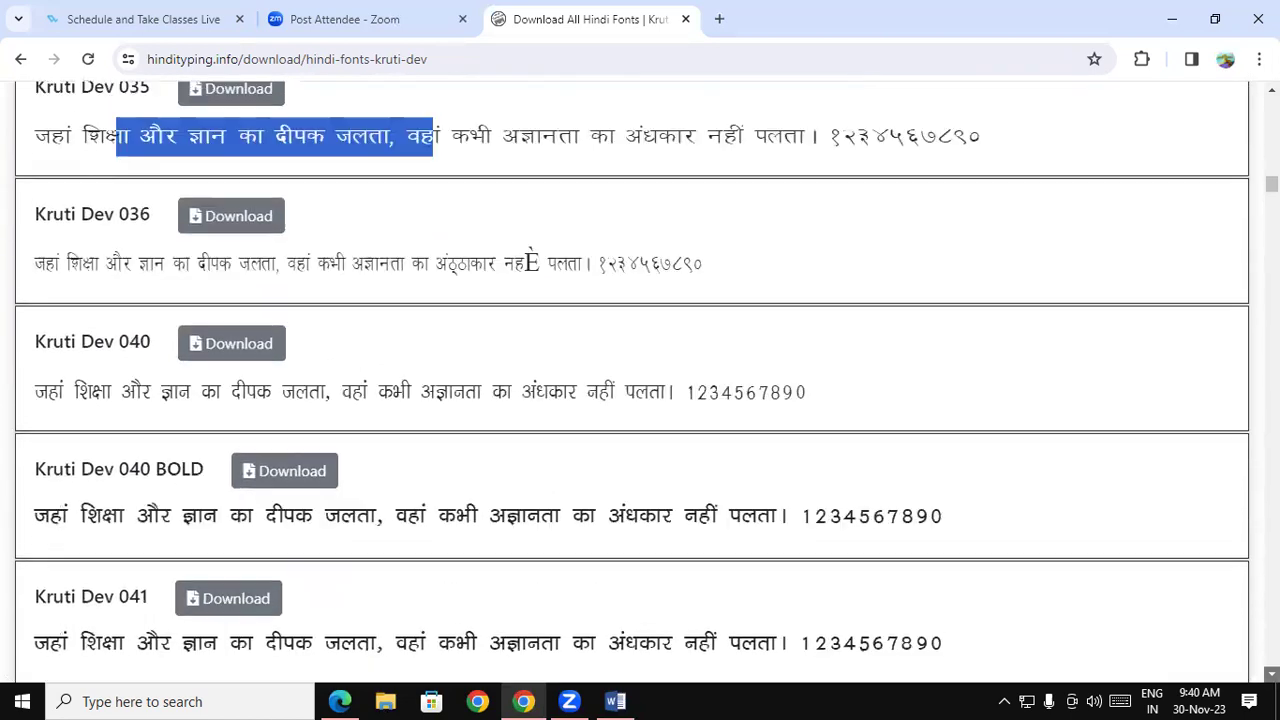
pyautogui.moveTo(75, 378); pyautogui.dragTo(751, 371)
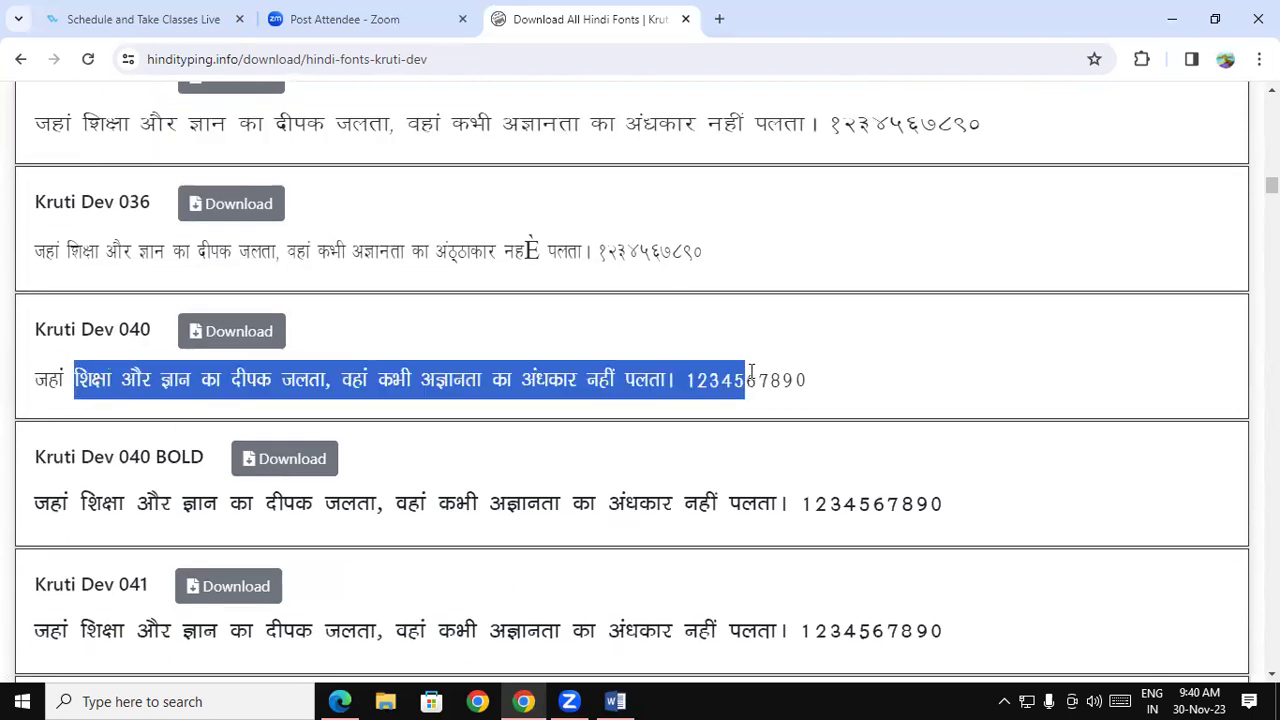
pyautogui.click(405, 377)
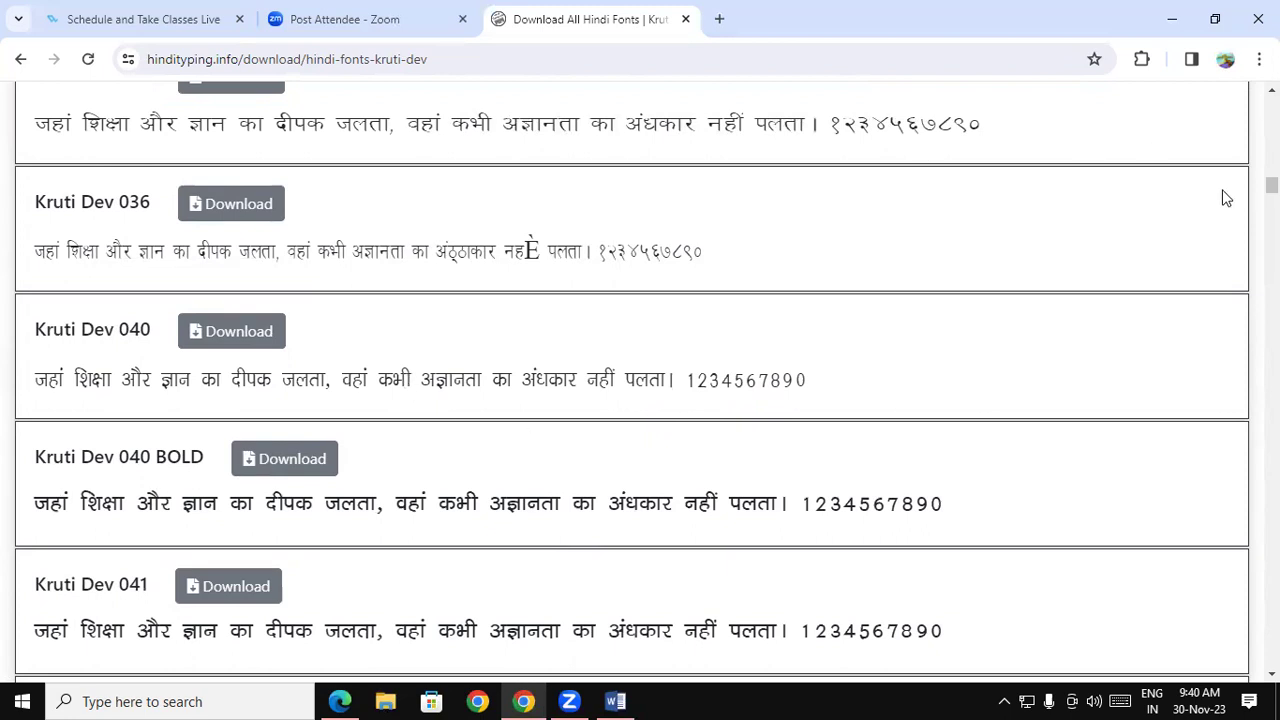
# Scroll past the Kruti Dev 362 sample down to Kruti Dev 740 at the list's end.
pyautogui.scroll(-1, 640, 380)
pyautogui.scroll(-5, 640, 380)
pyautogui.scroll(-15, 640, 380)
pyautogui.scroll(-10, 640, 380)
pyautogui.scroll(-10, 640, 380)
pyautogui.scroll(-10, 640, 380)
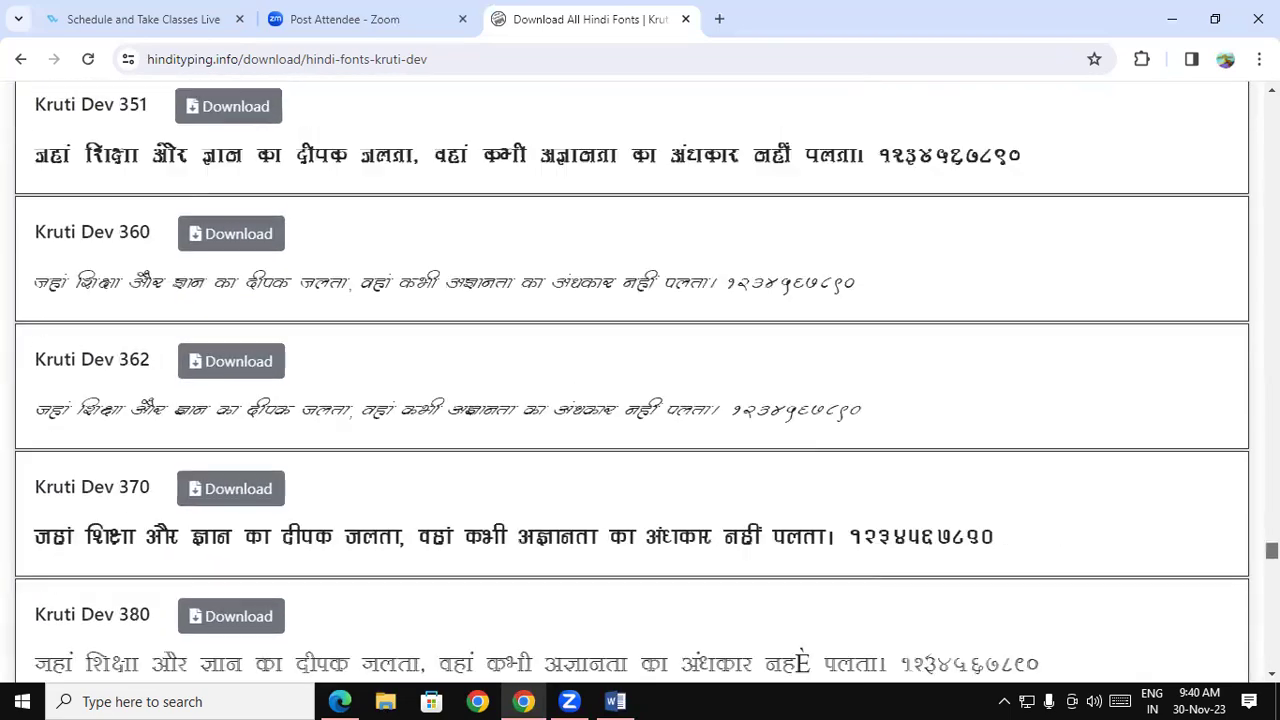
pyautogui.scroll(-1, 491, 315)
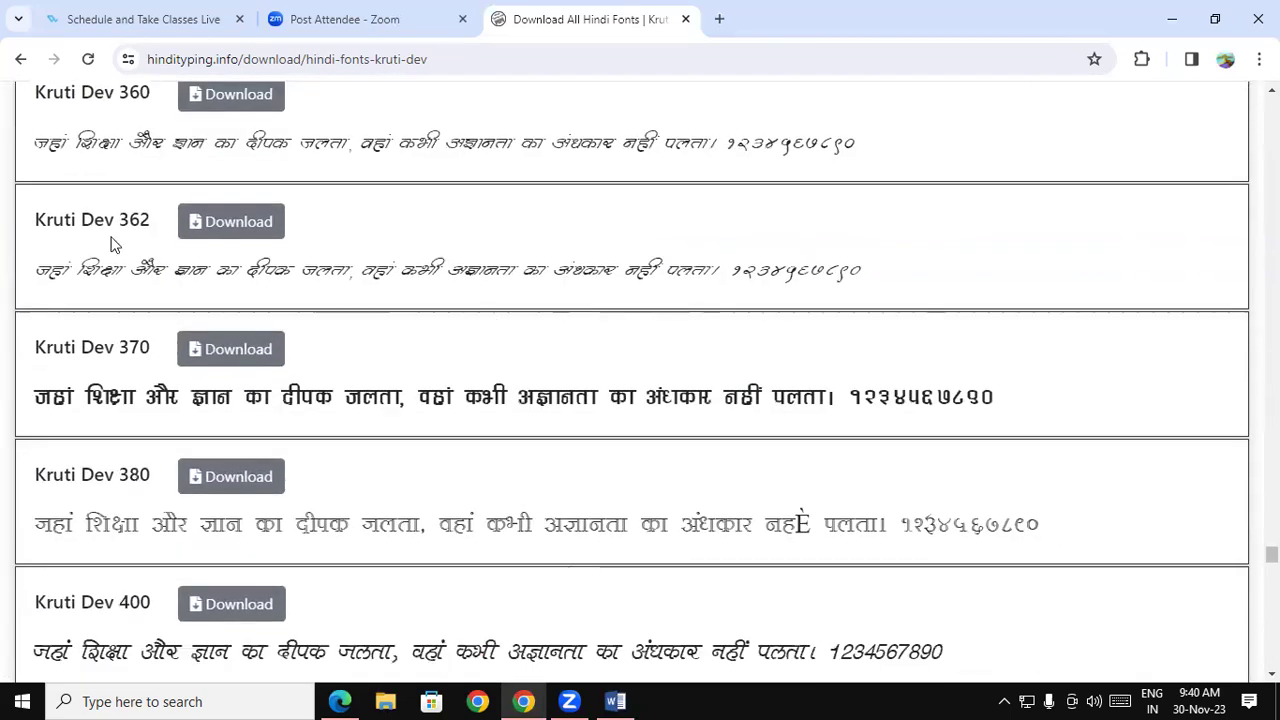
pyautogui.moveTo(62, 267); pyautogui.dragTo(671, 278)
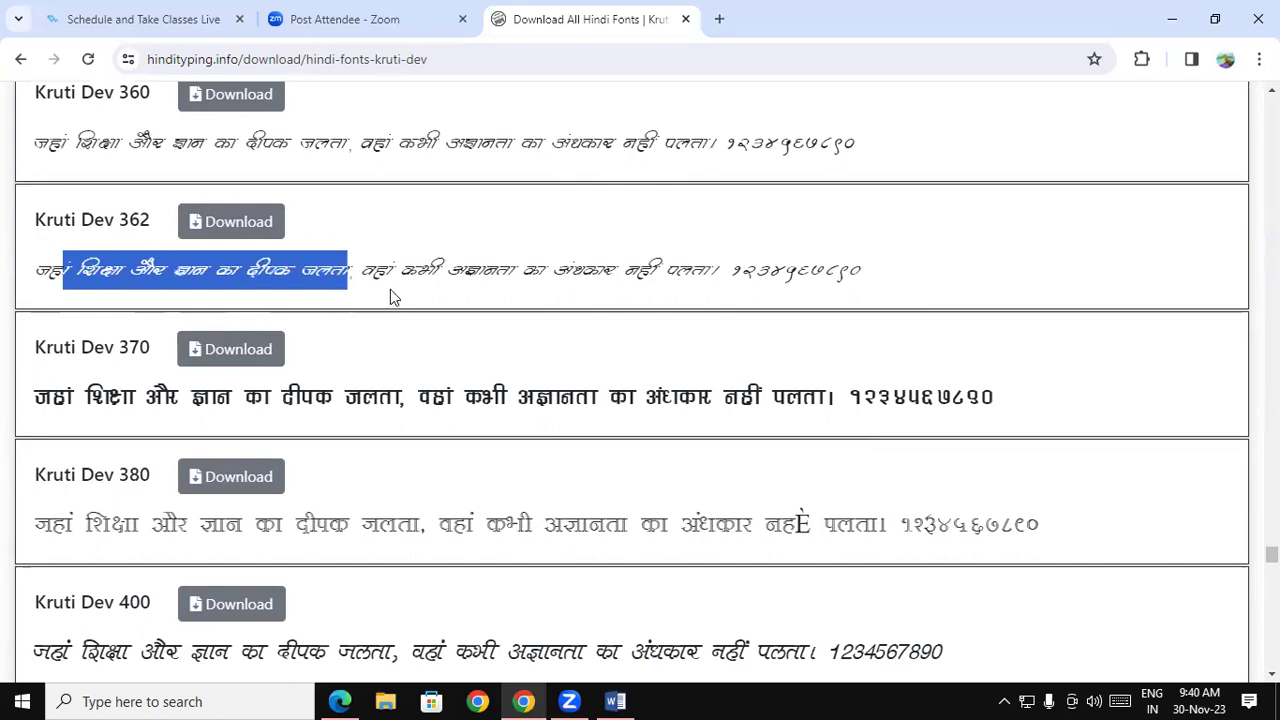
pyautogui.click(707, 275)
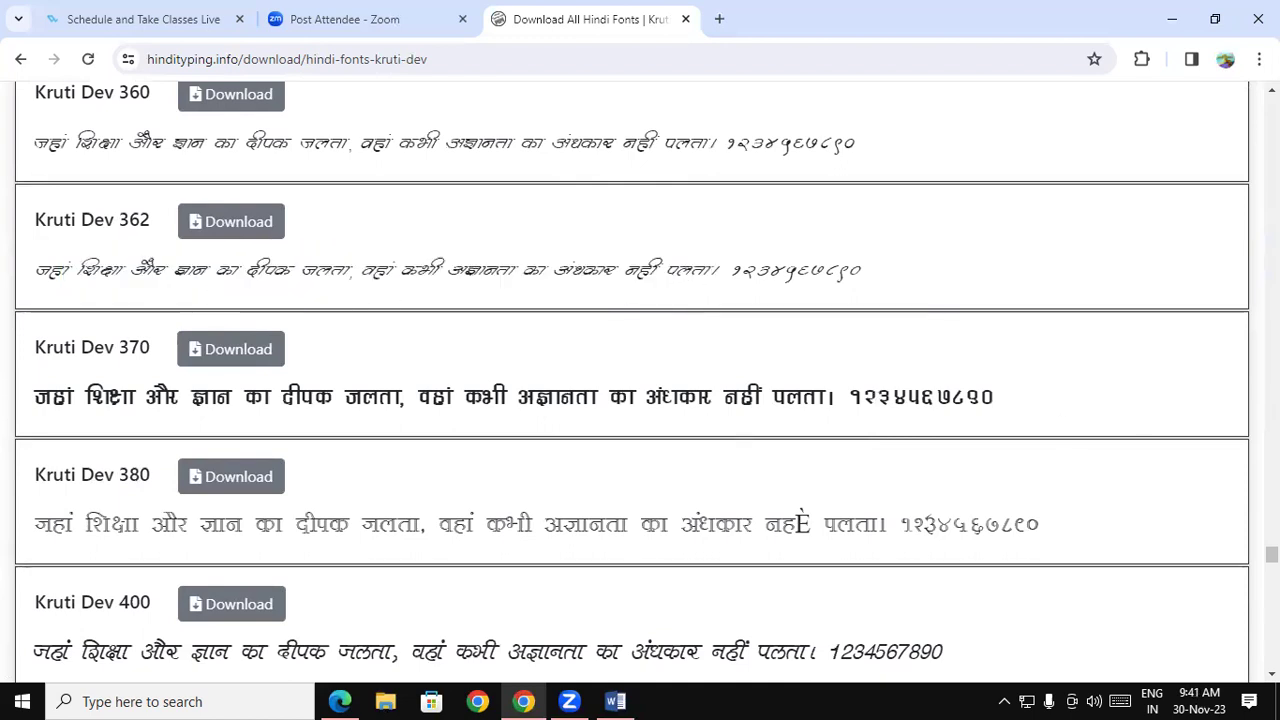
pyautogui.moveTo(1271, 555); pyautogui.dragTo(1271, 665)
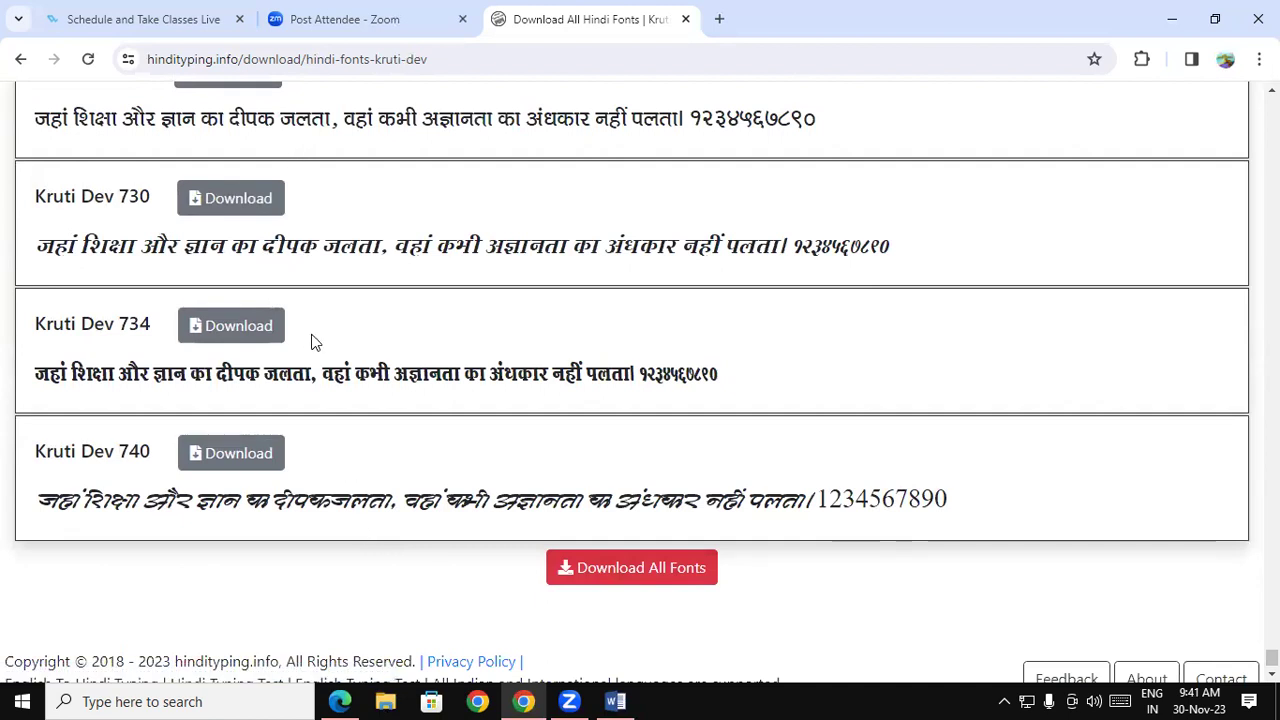
# Download Kruti-Dev-Fonts (2).zip (9.3 MB), closing the ads, then open a new tab.
pyautogui.click(626, 575)
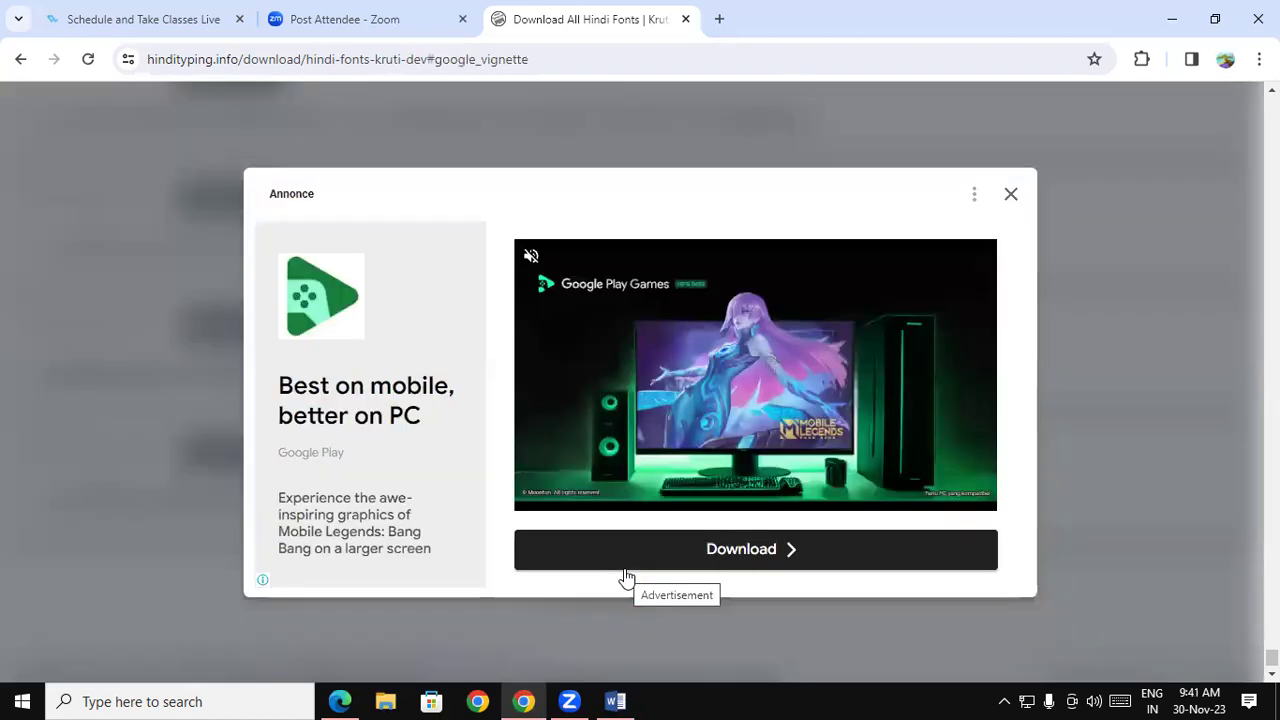
pyautogui.click(1011, 195)
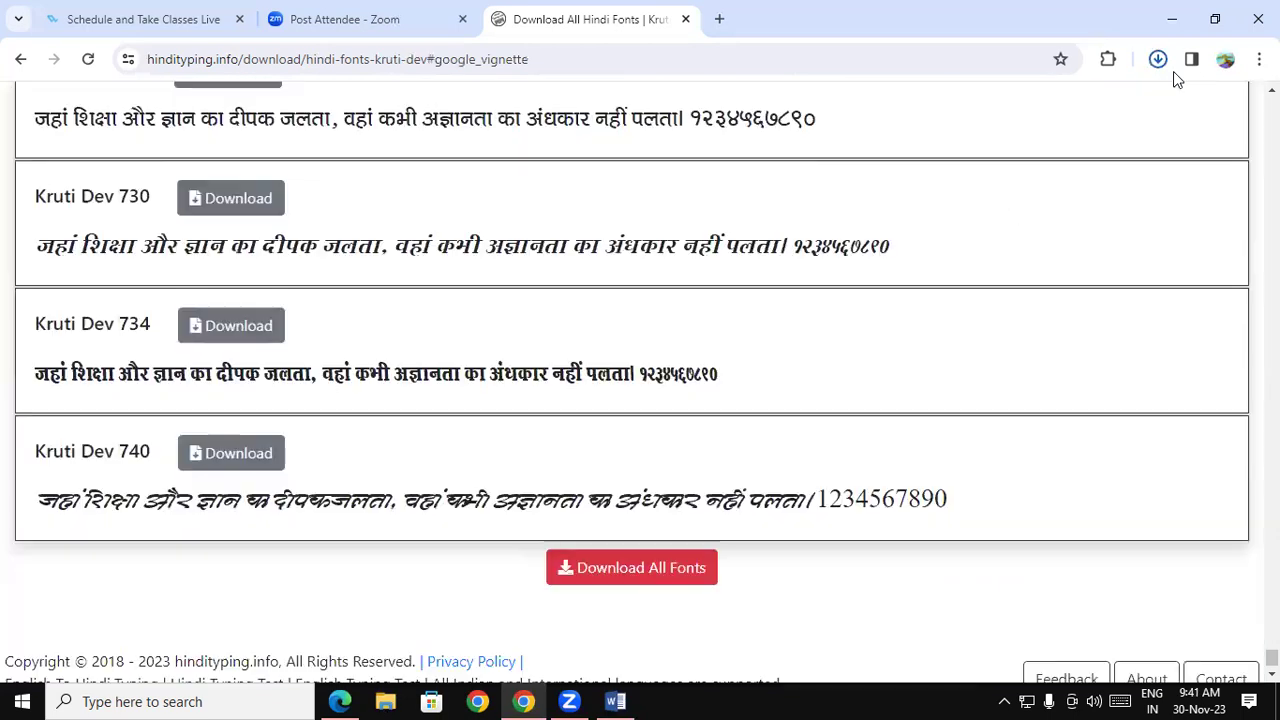
pyautogui.click(1160, 60)
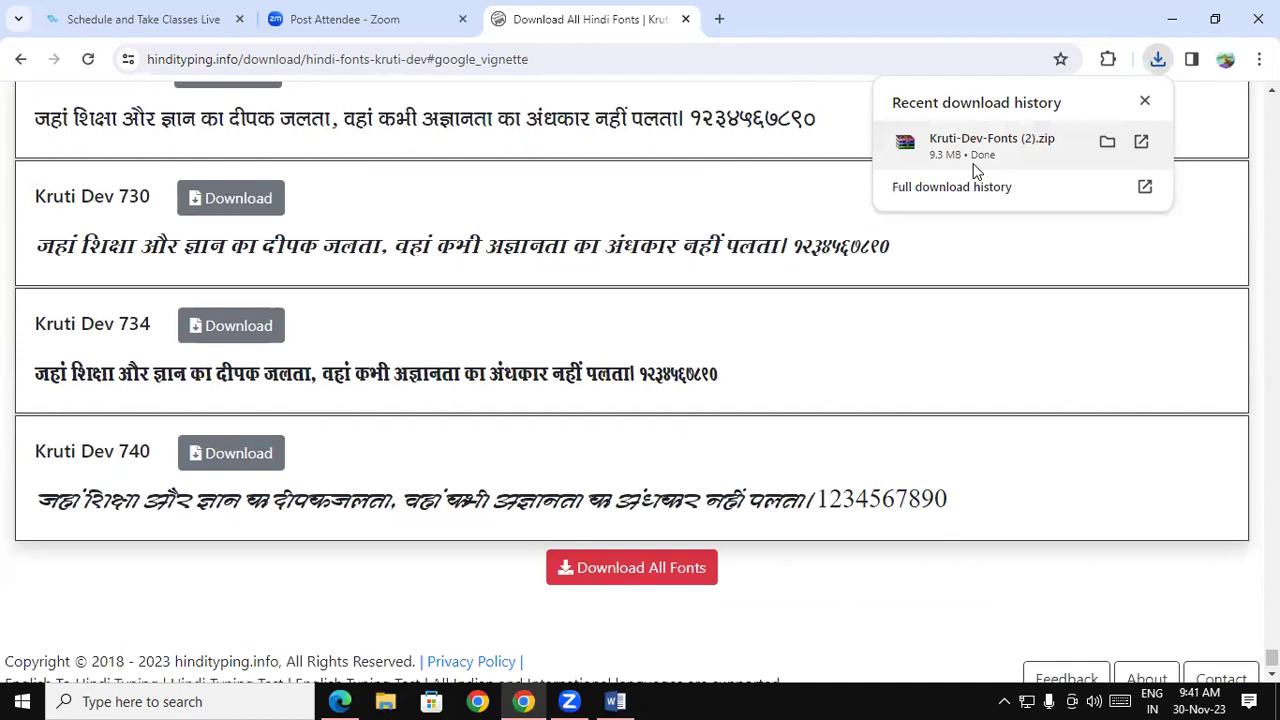
pyautogui.click(793, 422)
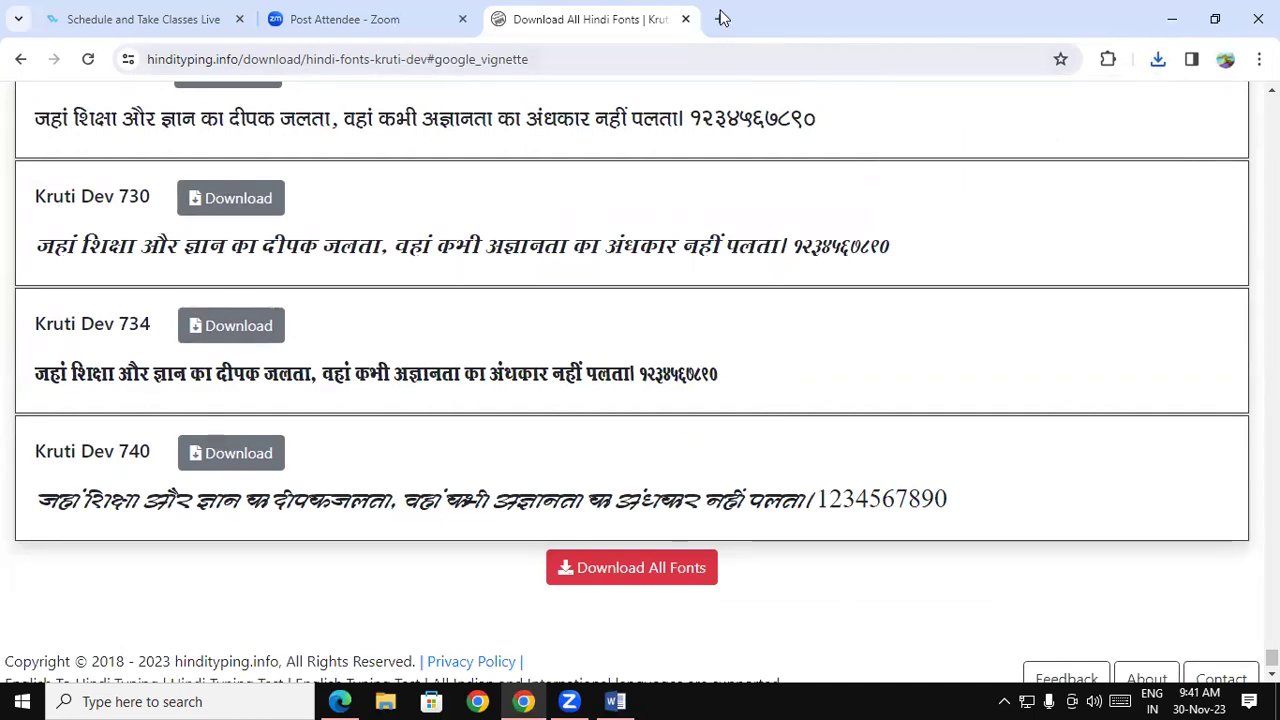
pyautogui.click(719, 19)
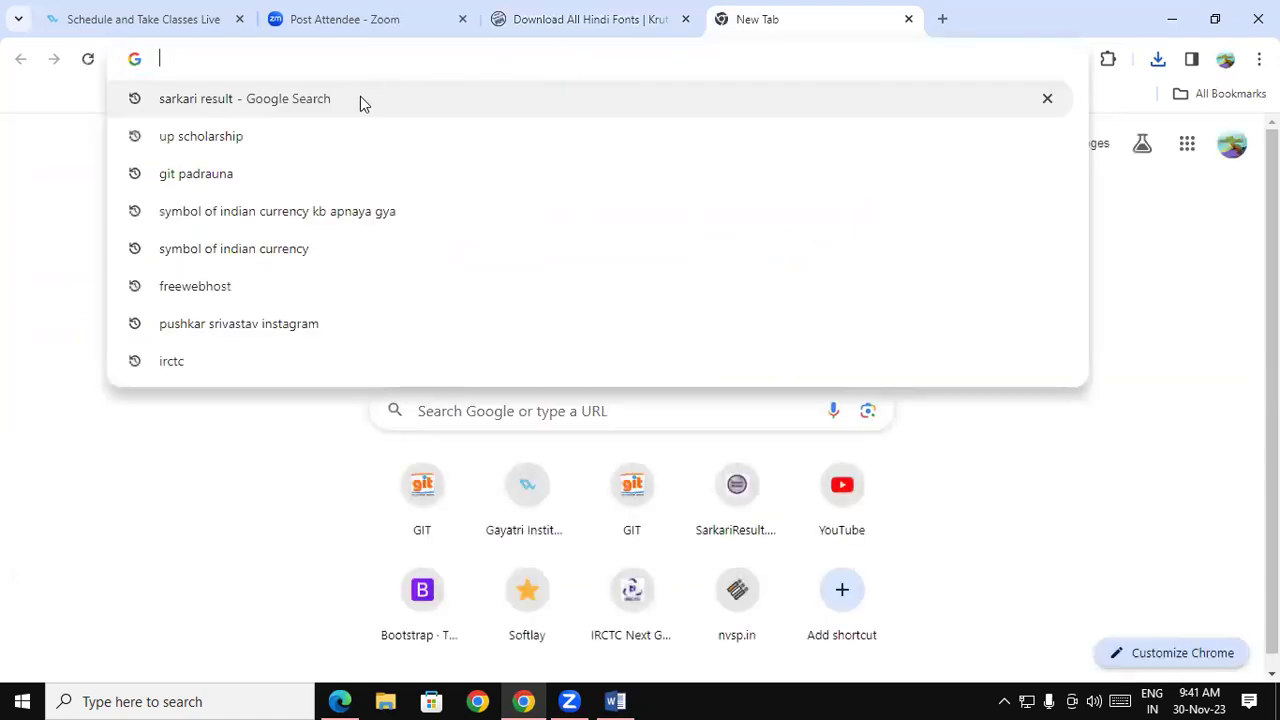
# Search 'kruti dev font download' again and open the hindityping.info fonts page.
pyautogui.write('k')
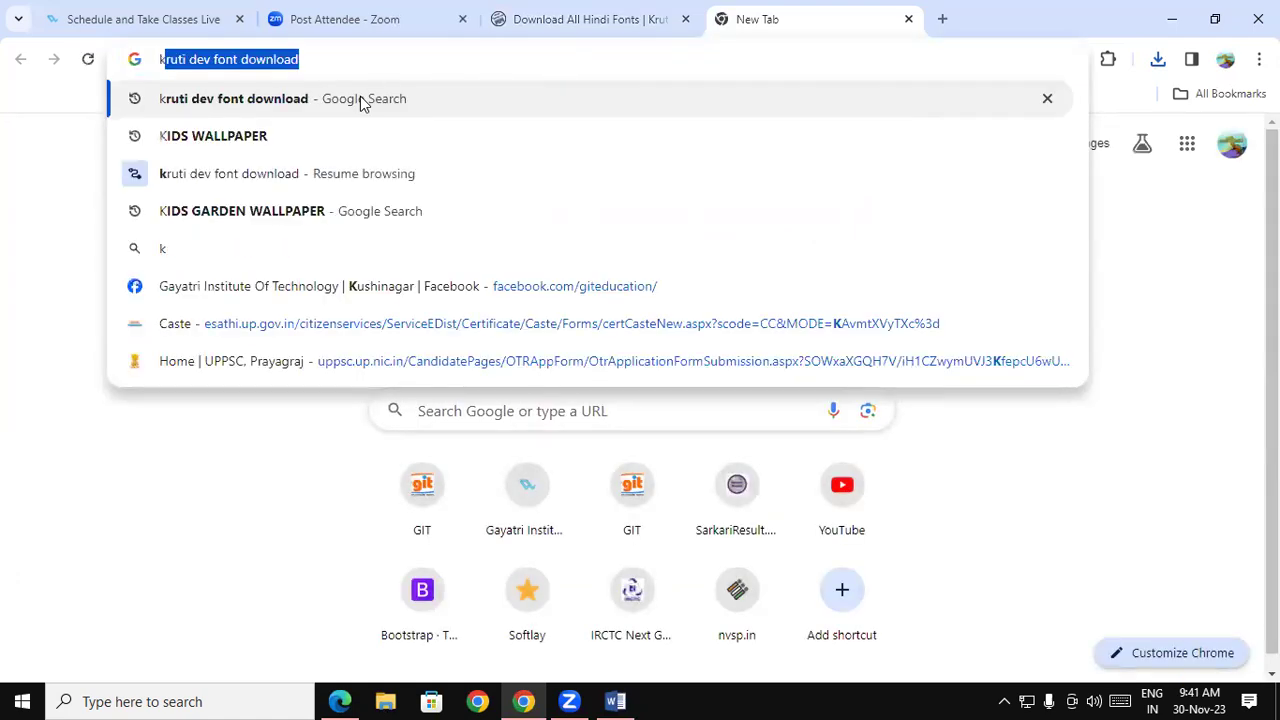
pyautogui.write('ru')
pyautogui.press('Right')
pyautogui.press('Return')
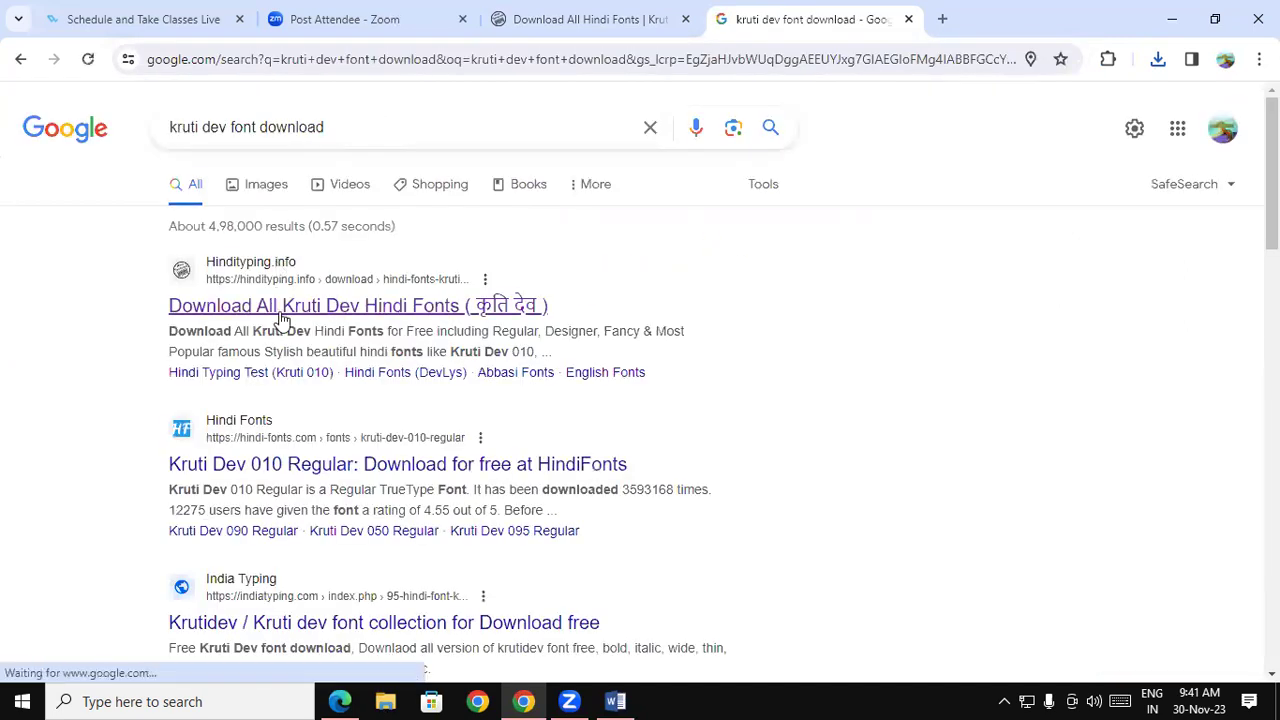
pyautogui.click(278, 310)
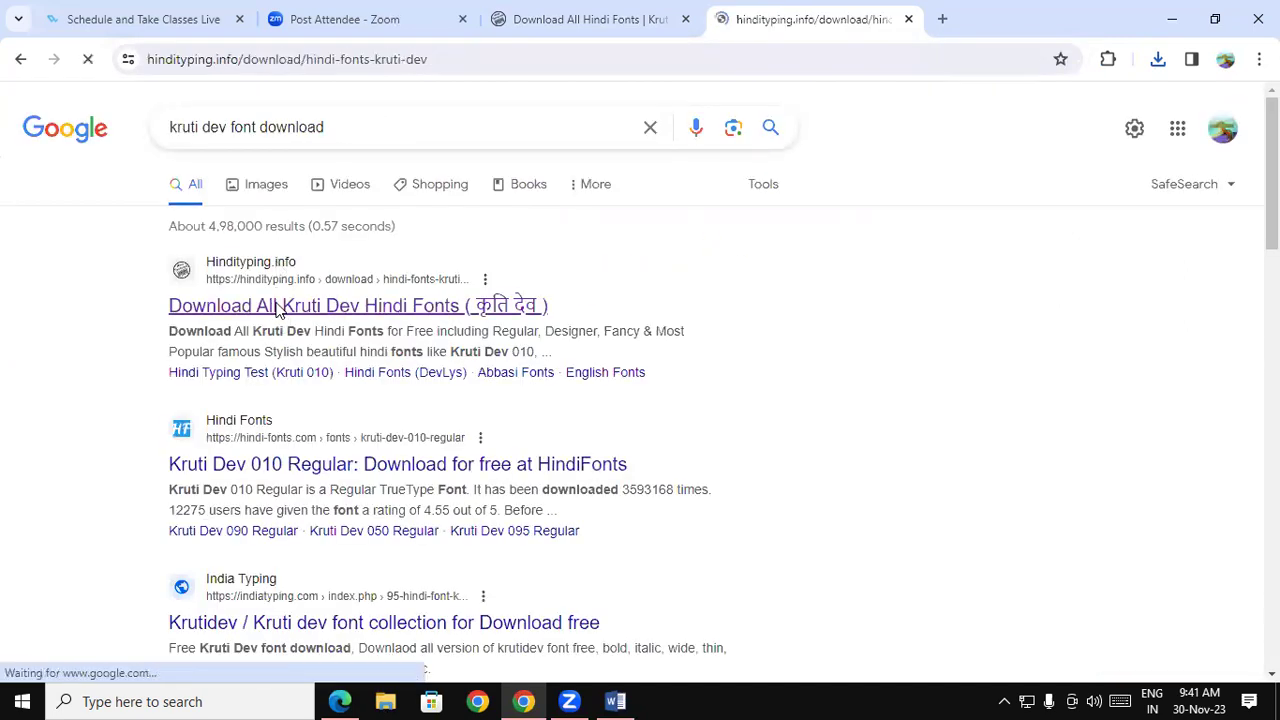
pyautogui.scroll(-1, 683, 395)
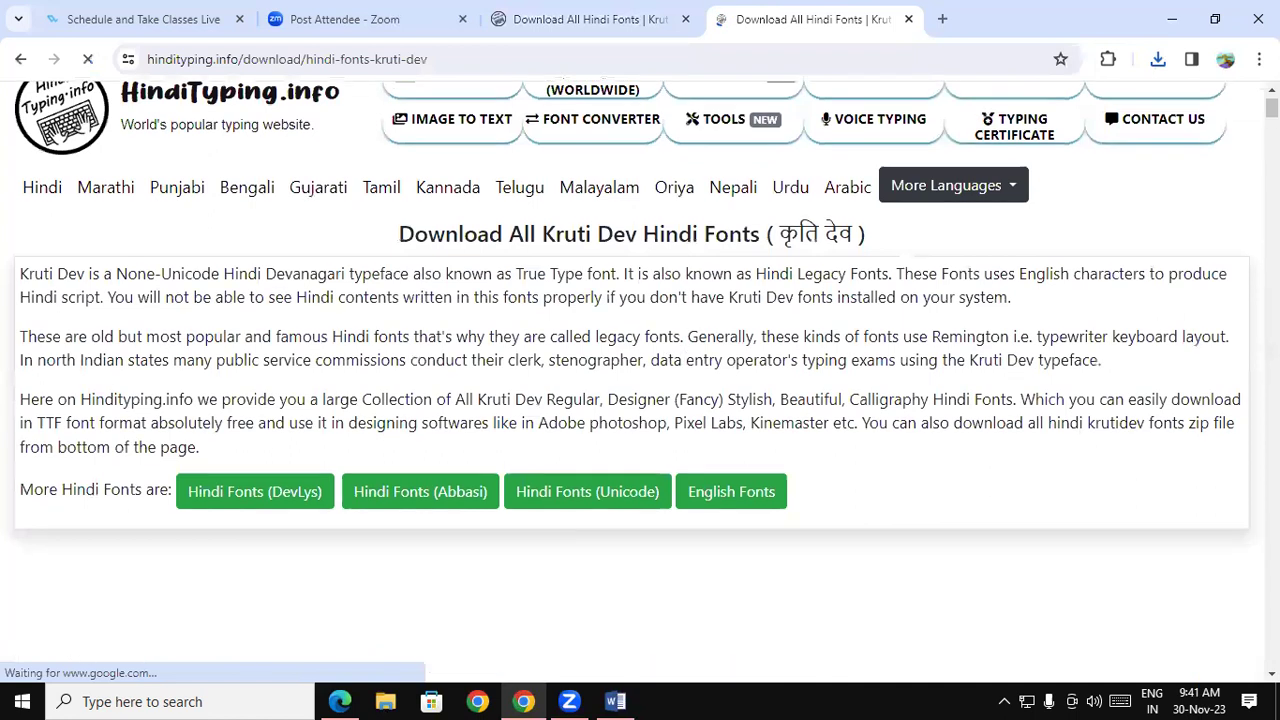
pyautogui.scroll(-1, 606, 220)
pyautogui.scroll(-3, 606, 220)
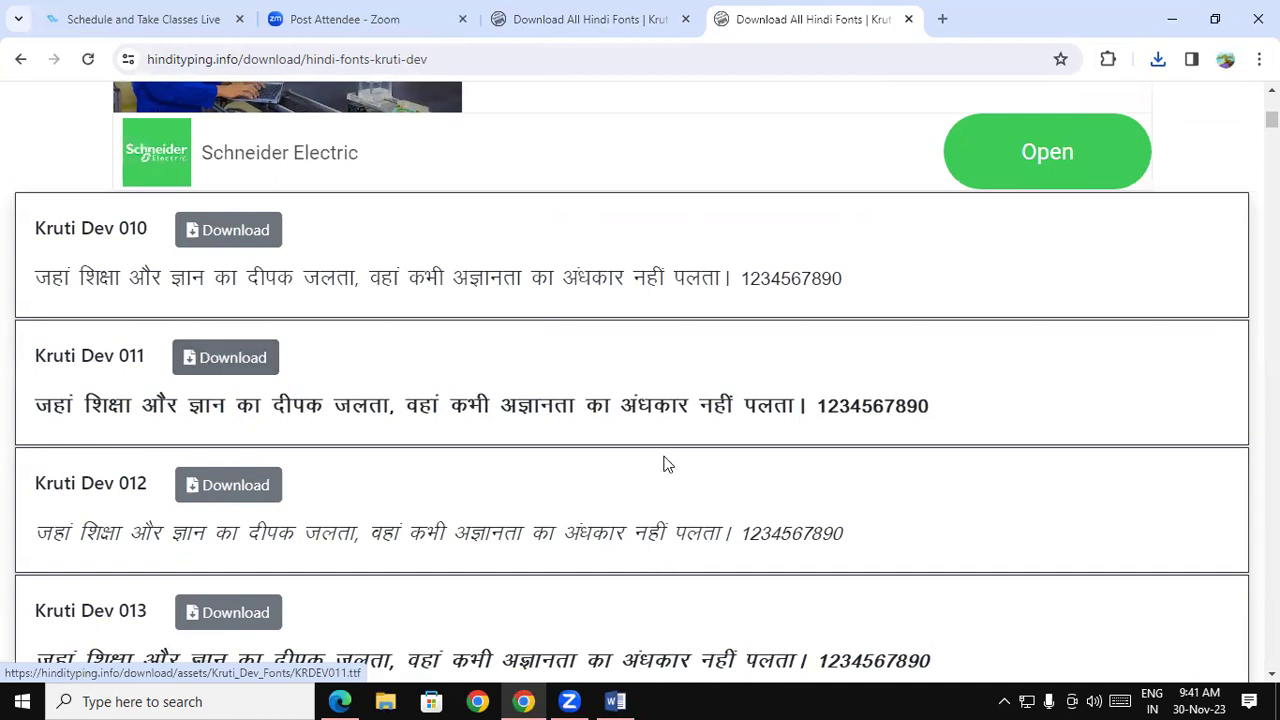
# Download the all-fonts zip, confirm it finished, and minimize Chrome.
pyautogui.moveTo(81, 250)
pyautogui.mouseDown()
pyautogui.moveTo(215, 667)
pyautogui.moveTo(890, 615)
pyautogui.mouseUp()
pyautogui.click(856, 512)
pyautogui.moveTo(1271, 148); pyautogui.dragTo(1240, 645)
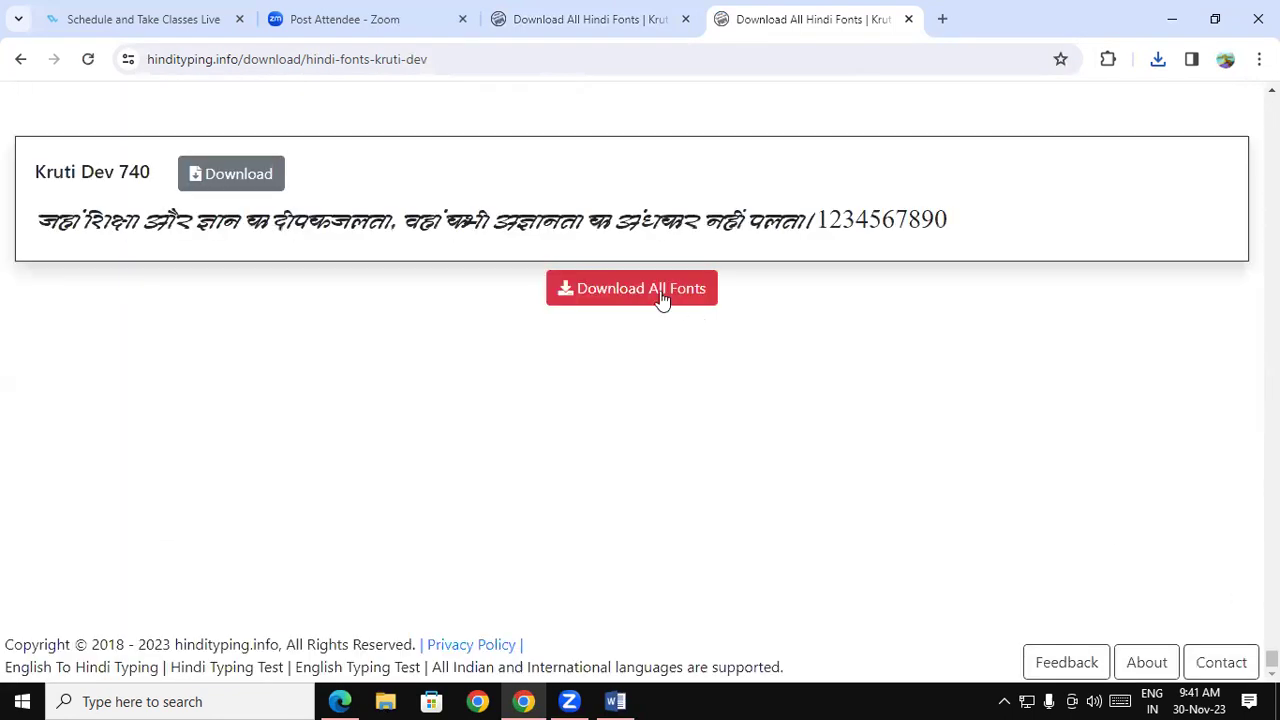
pyautogui.click(655, 291)
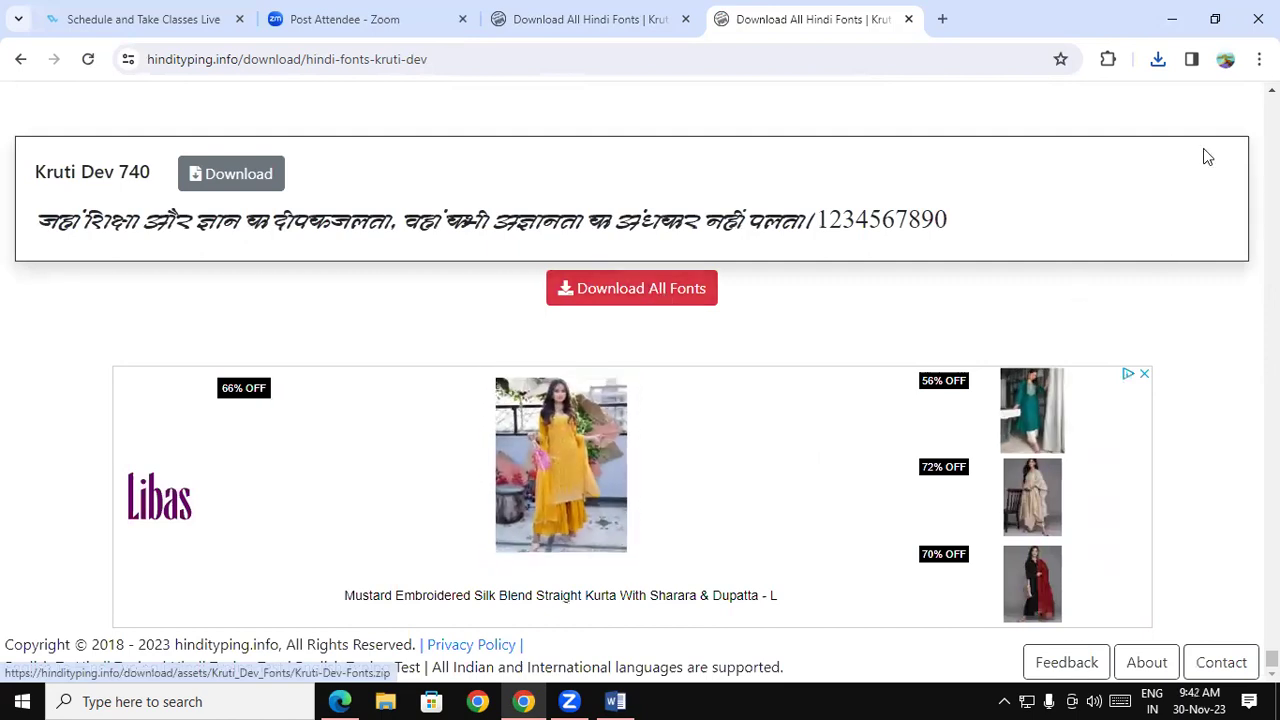
pyautogui.click(1157, 60)
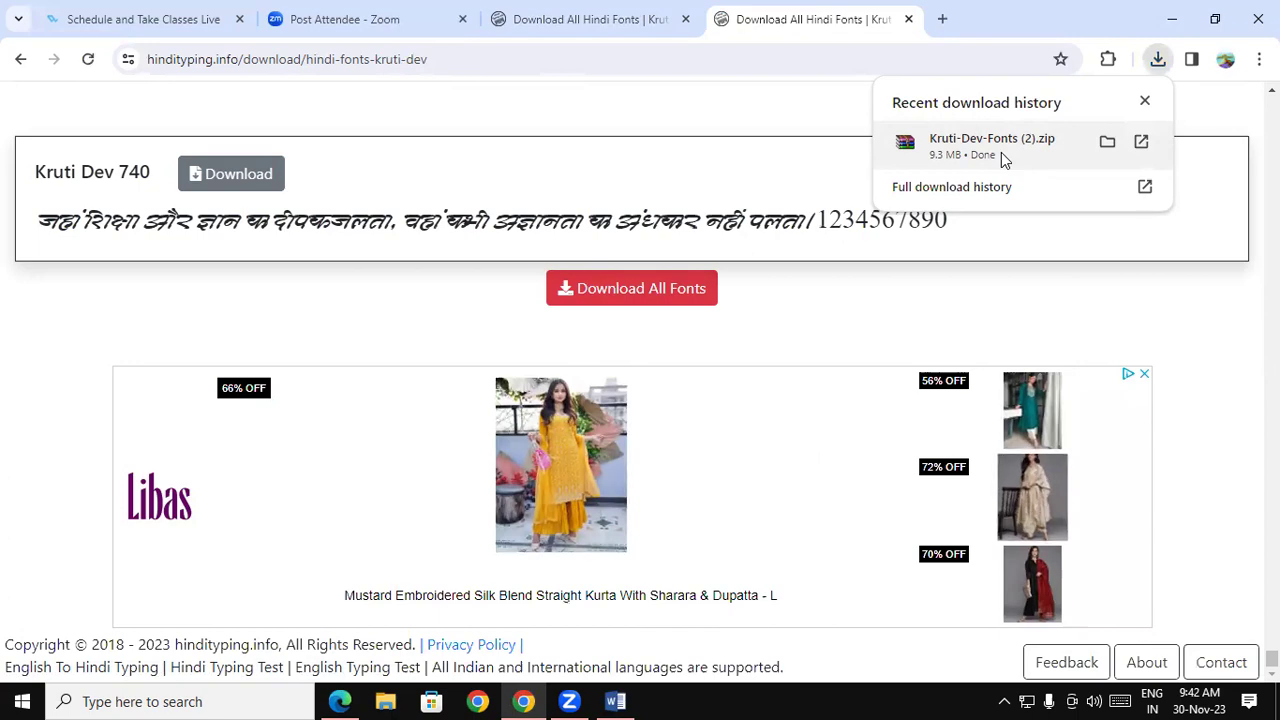
pyautogui.click(1165, 12)
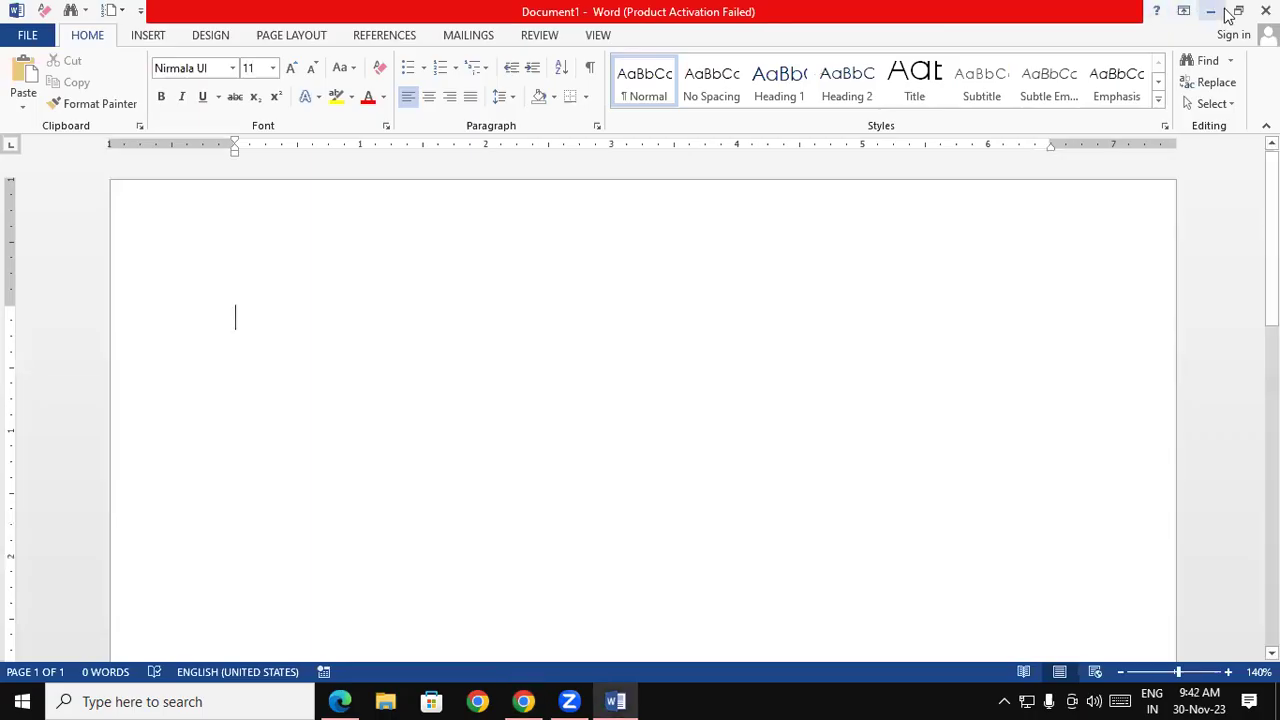
# Minimize Word, go to This PC > Downloads, and open the Kruti-Dev-Fonts (2) archive.
pyautogui.click(1210, 11)
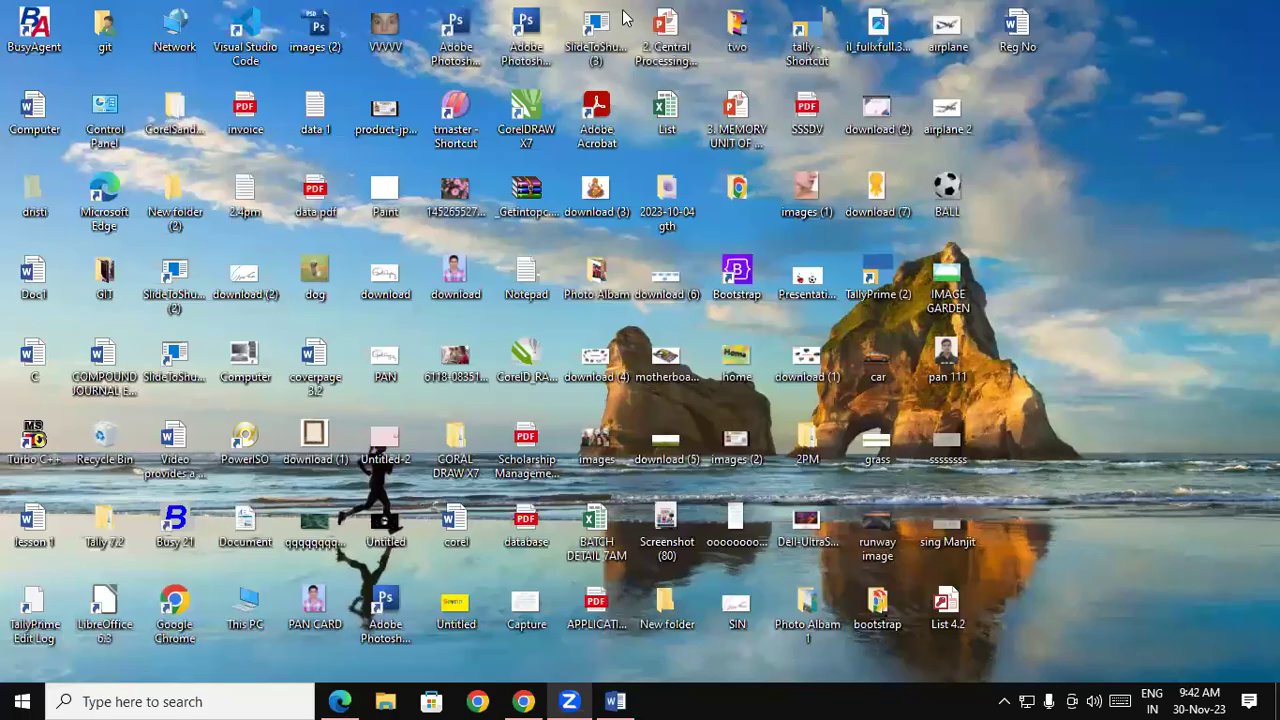
pyautogui.doubleClick(245, 600)
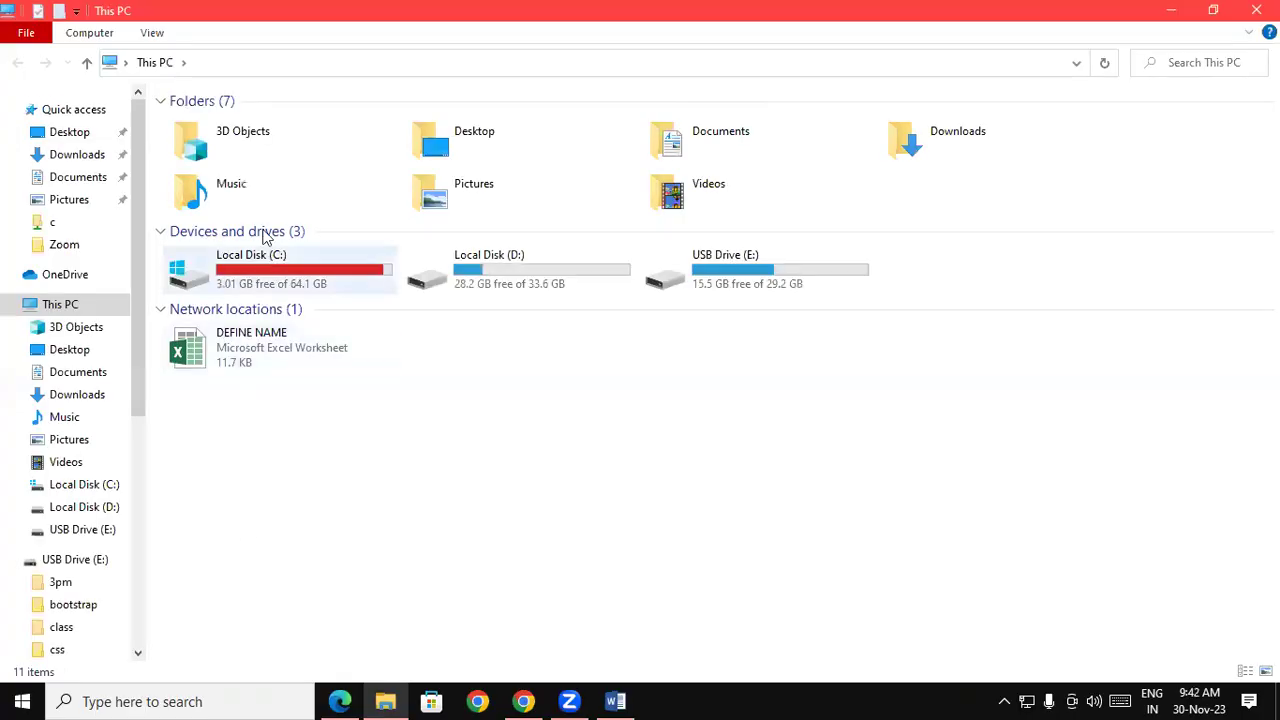
pyautogui.click(1010, 145)
pyautogui.doubleClick(1010, 145)
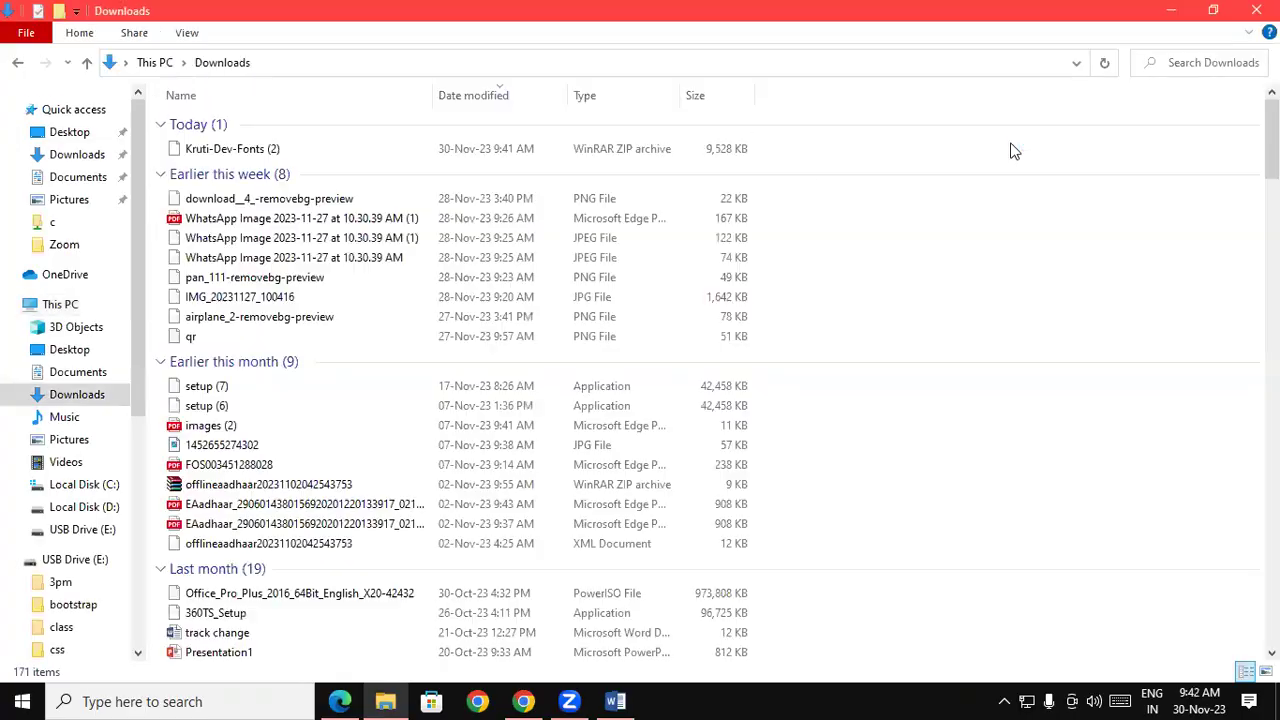
pyautogui.click(245, 155)
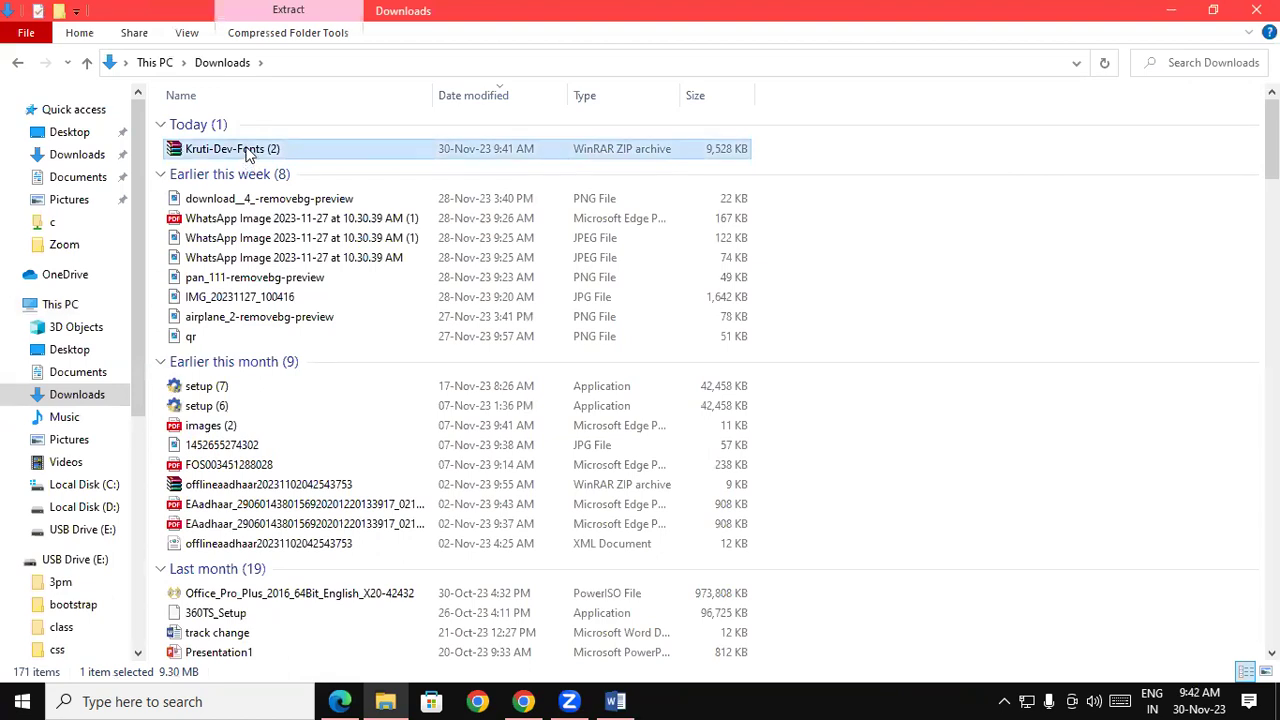
pyautogui.rightClick(248, 155)
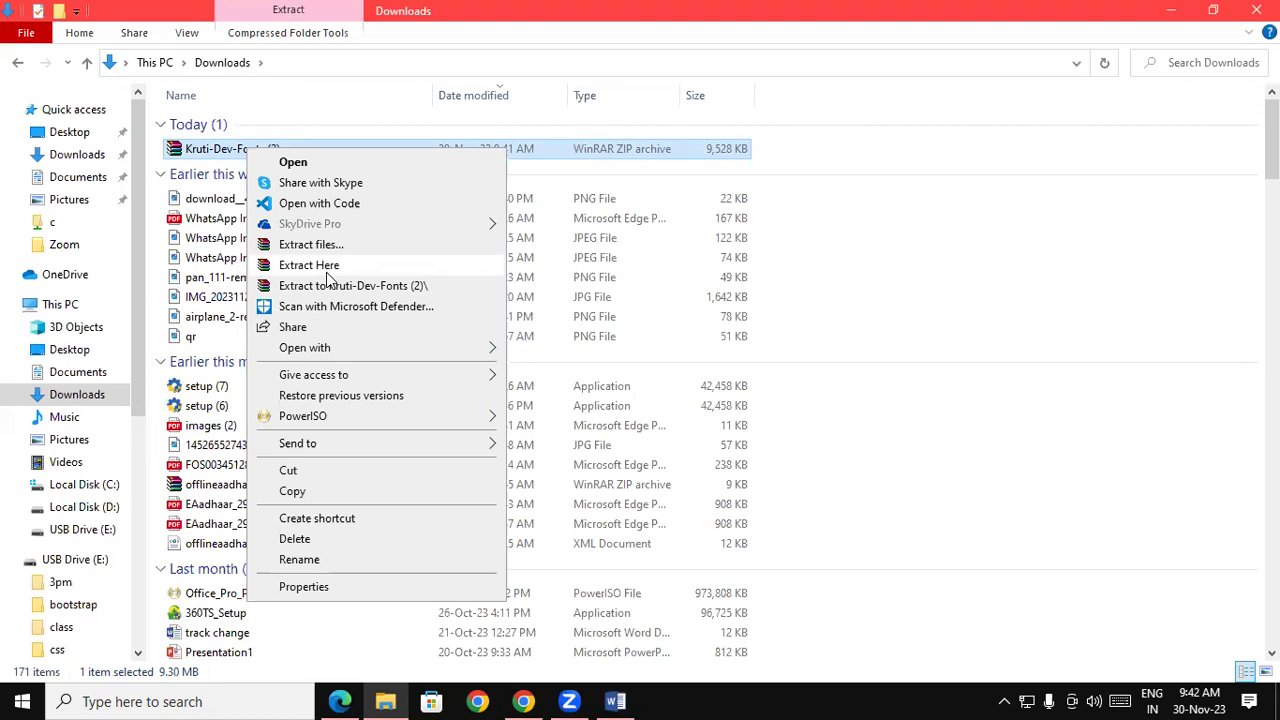
pyautogui.click(203, 158)
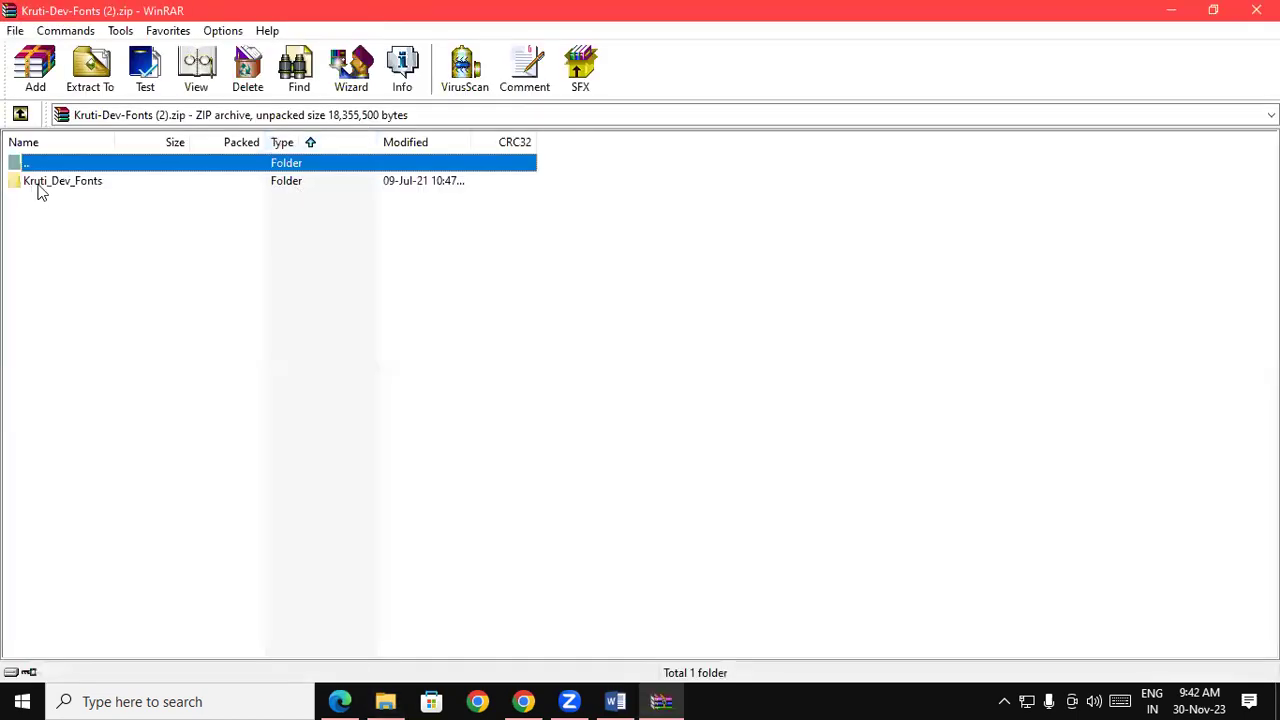
# Browse the archive's Kruti_Dev_Fonts folder and preview the Kruti Dev 116 font (K116.TTF).
pyautogui.doubleClick(40, 188)
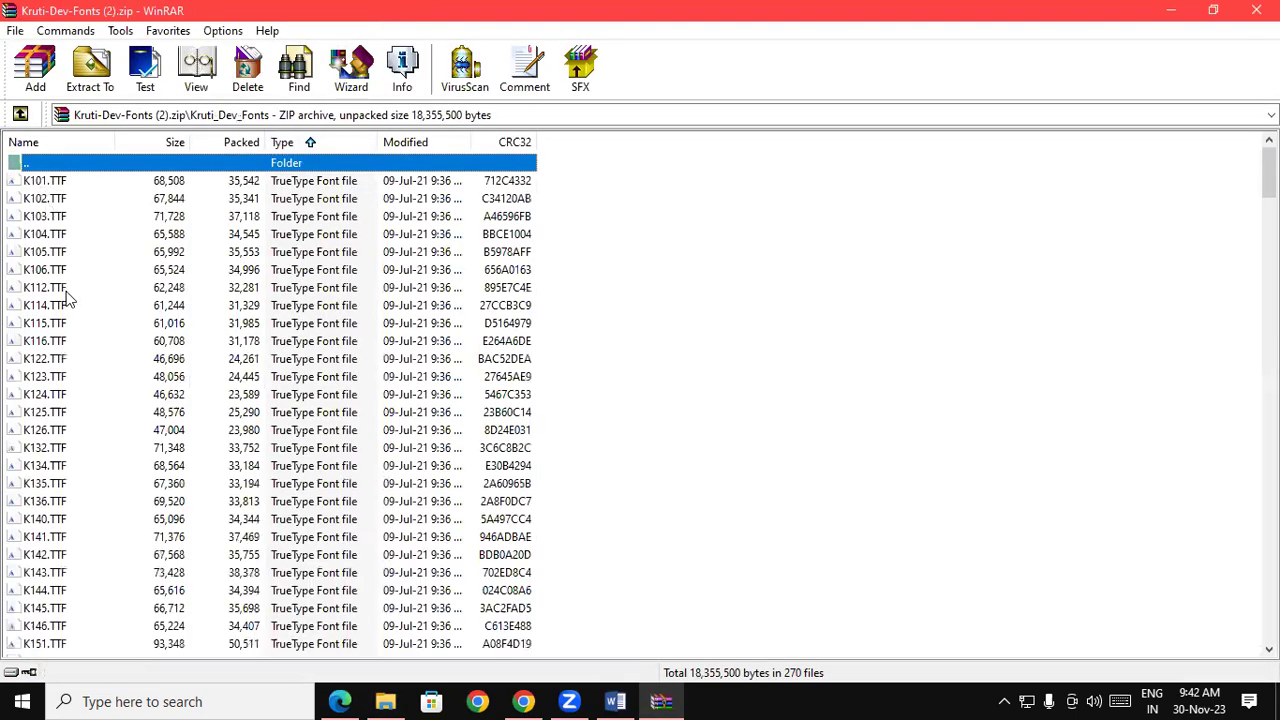
pyautogui.scroll(-1, 55, 330)
pyautogui.doubleClick(50, 325)
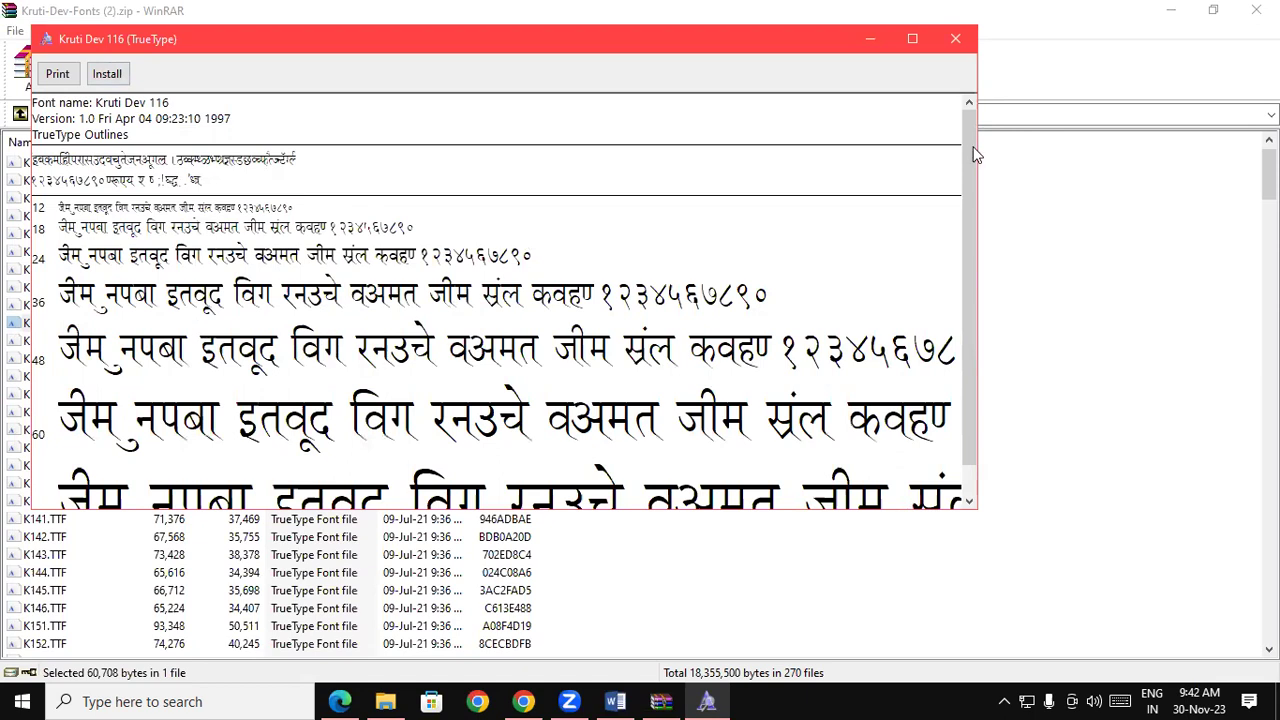
pyautogui.moveTo(972, 150); pyautogui.dragTo(978, 353)
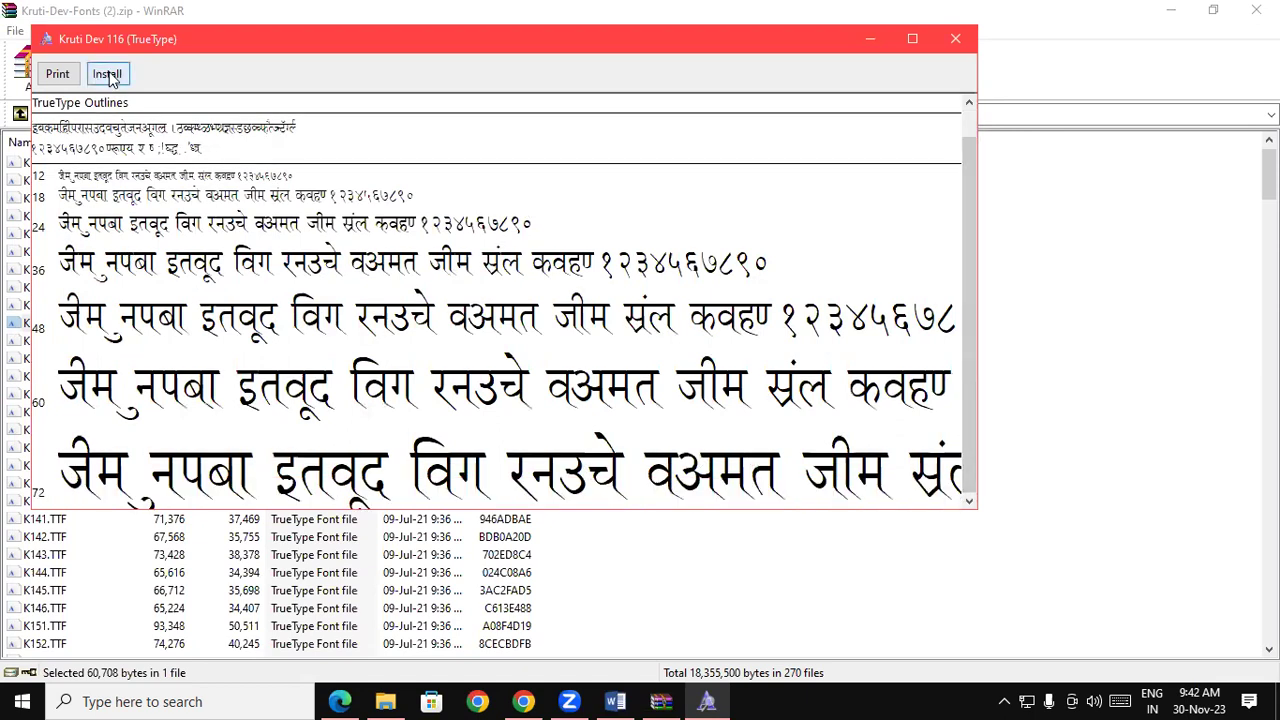
pyautogui.click(955, 38)
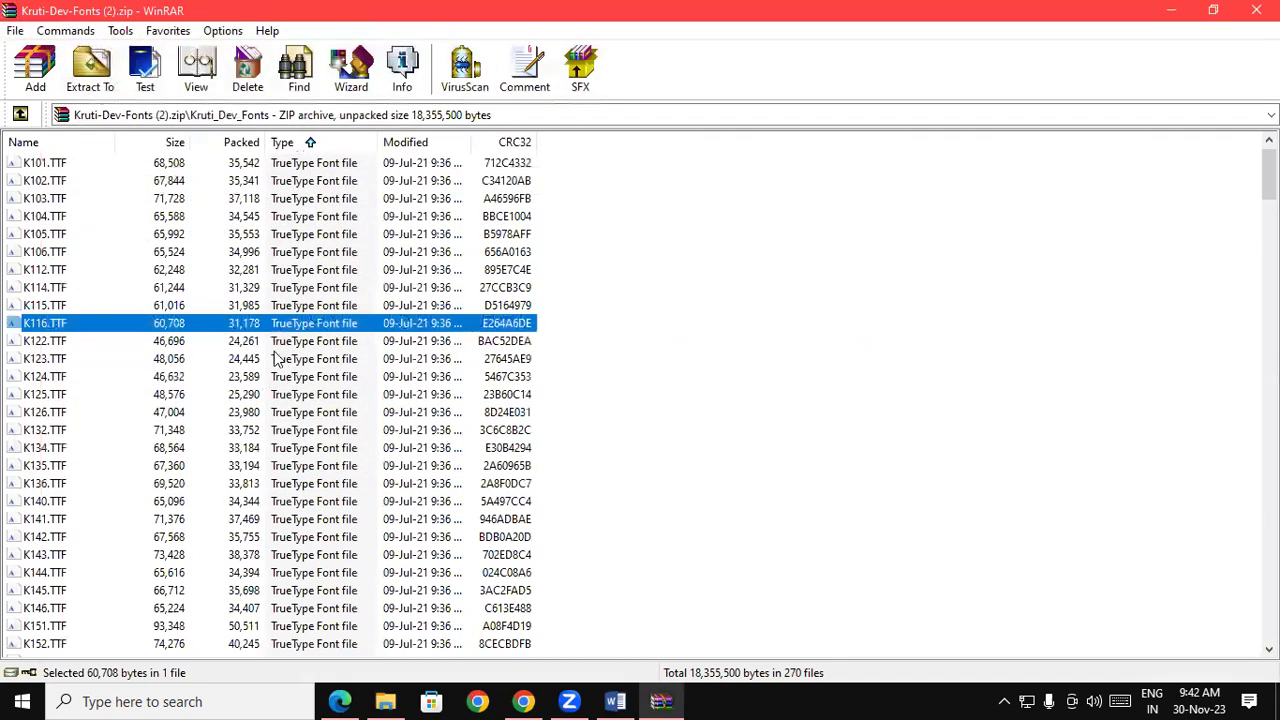
# Select all font files in the archive, cancel the actions menu, and close WinRAR.
pyautogui.hotkey('ctrl', 'a')
pyautogui.rightClick(58, 325)
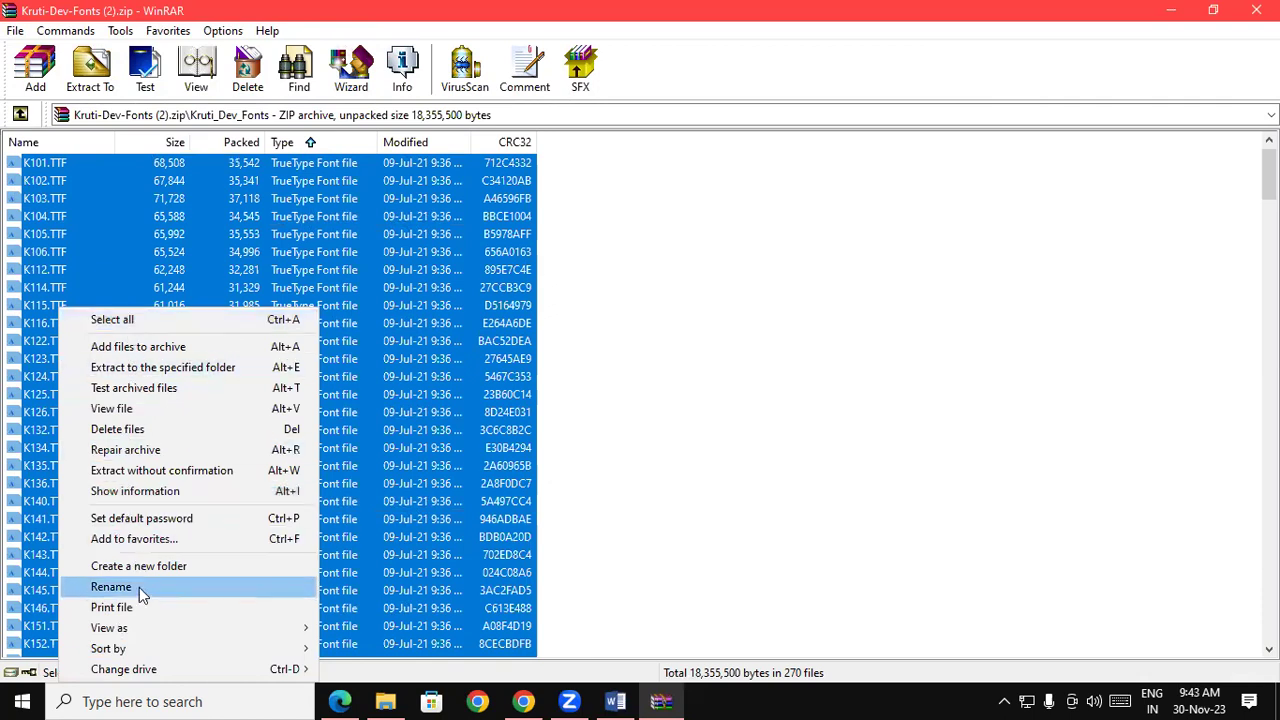
pyautogui.click(600, 427)
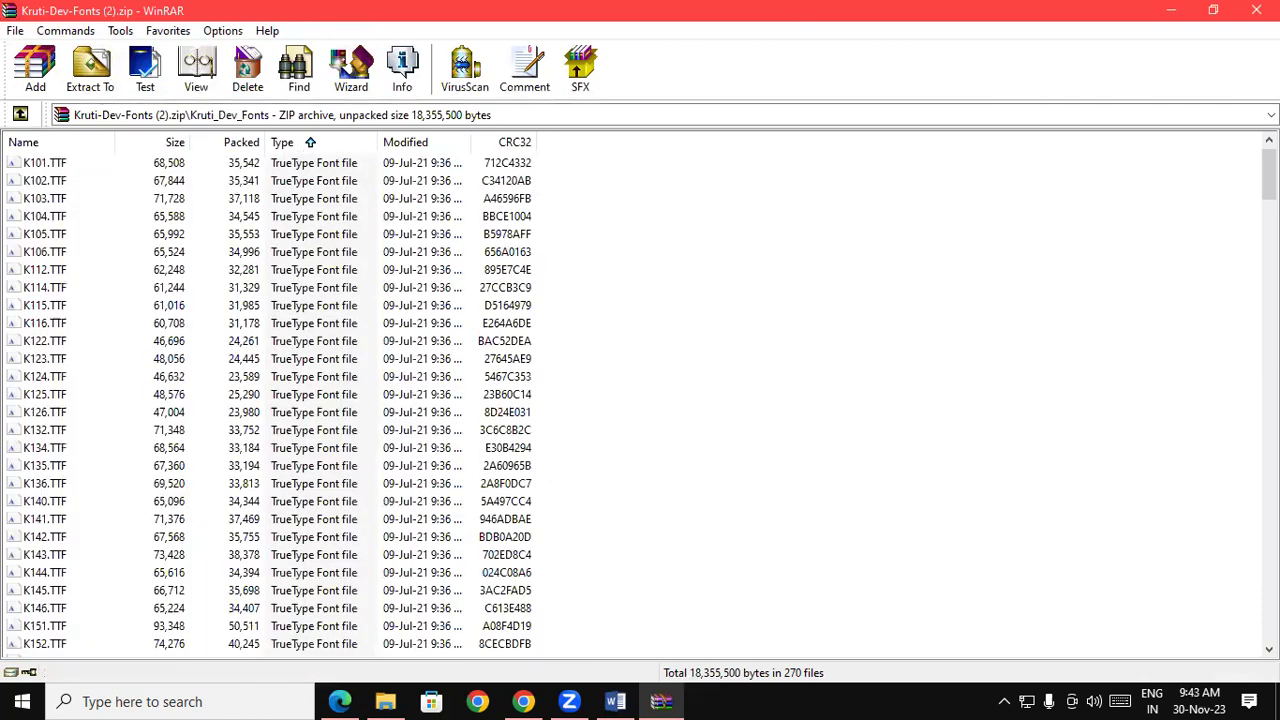
pyautogui.click(1256, 10)
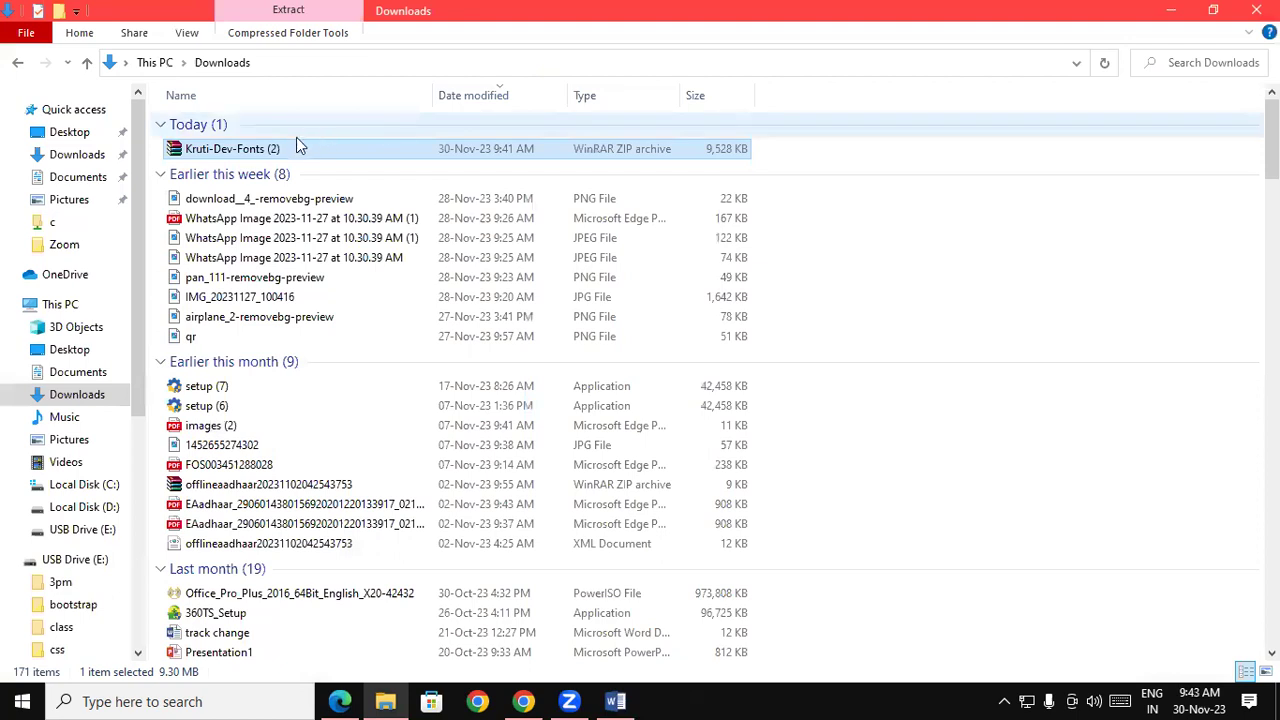
# Extract Kruti-Dev-Fonts (2) into Downloads and select the new Kruti_Dev_Fonts folder.
pyautogui.rightClick(236, 157)
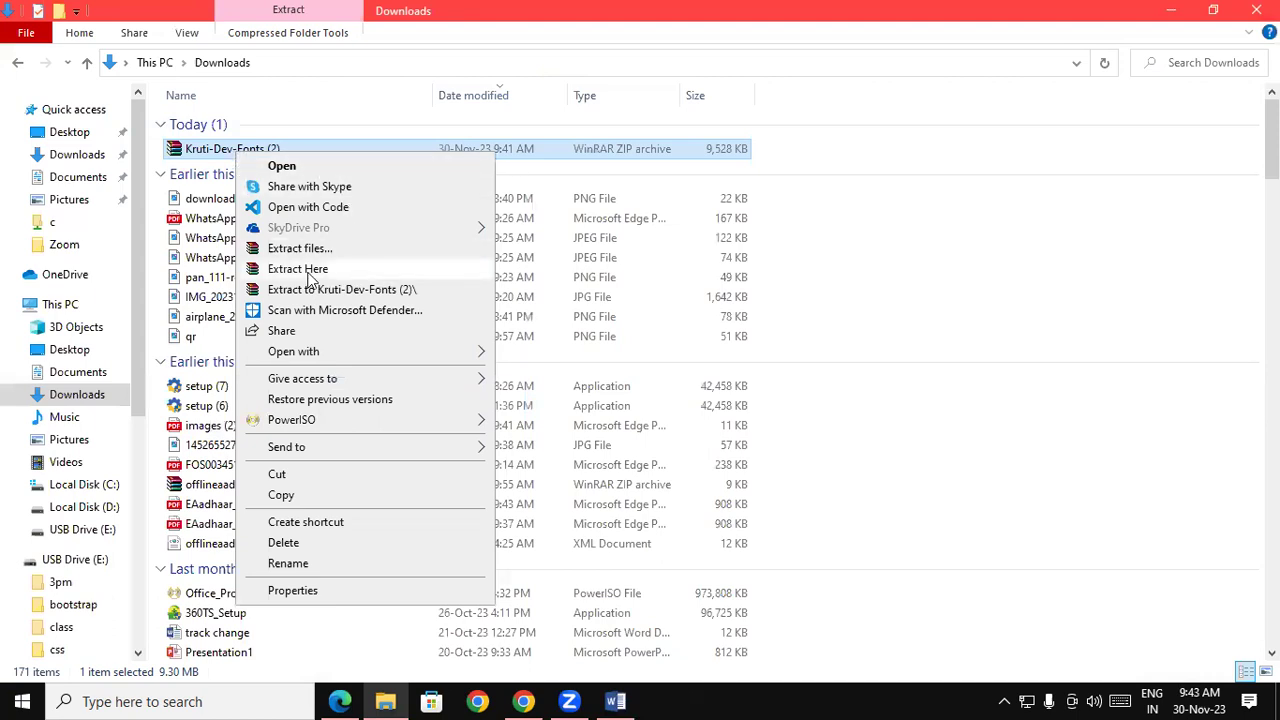
pyautogui.click(311, 278)
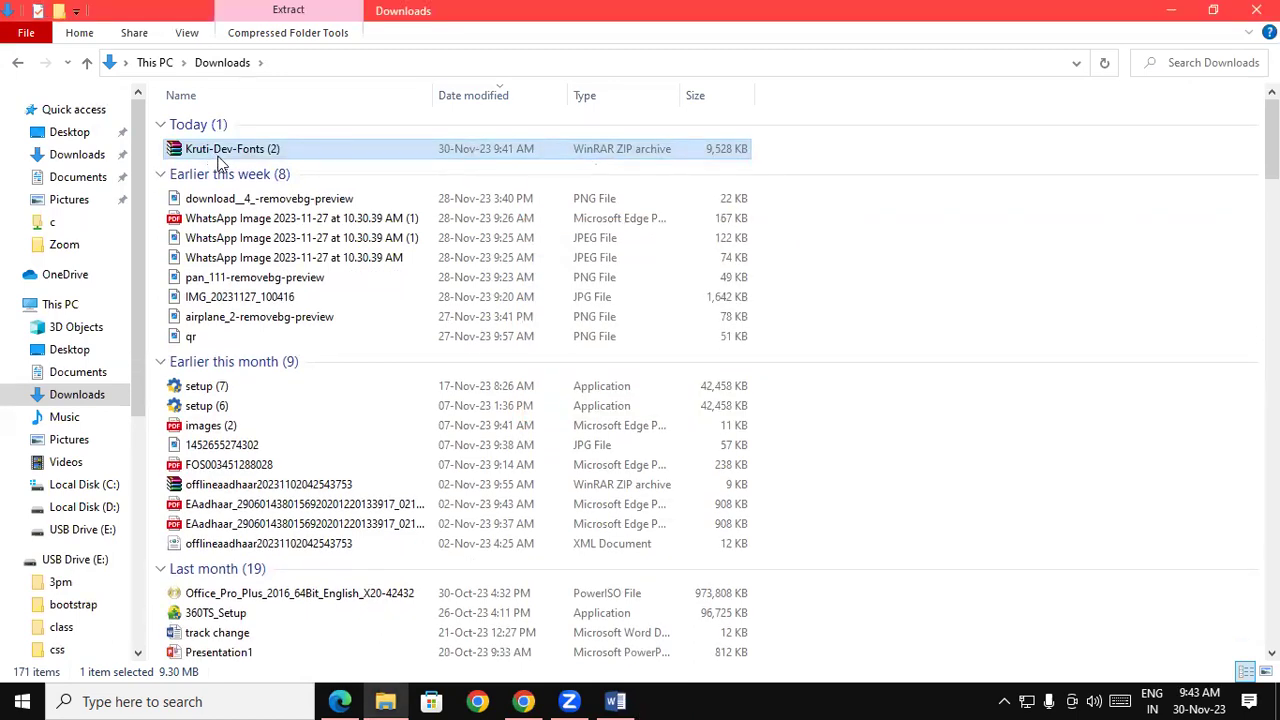
pyautogui.moveTo(1271, 140); pyautogui.dragTo(1245, 624)
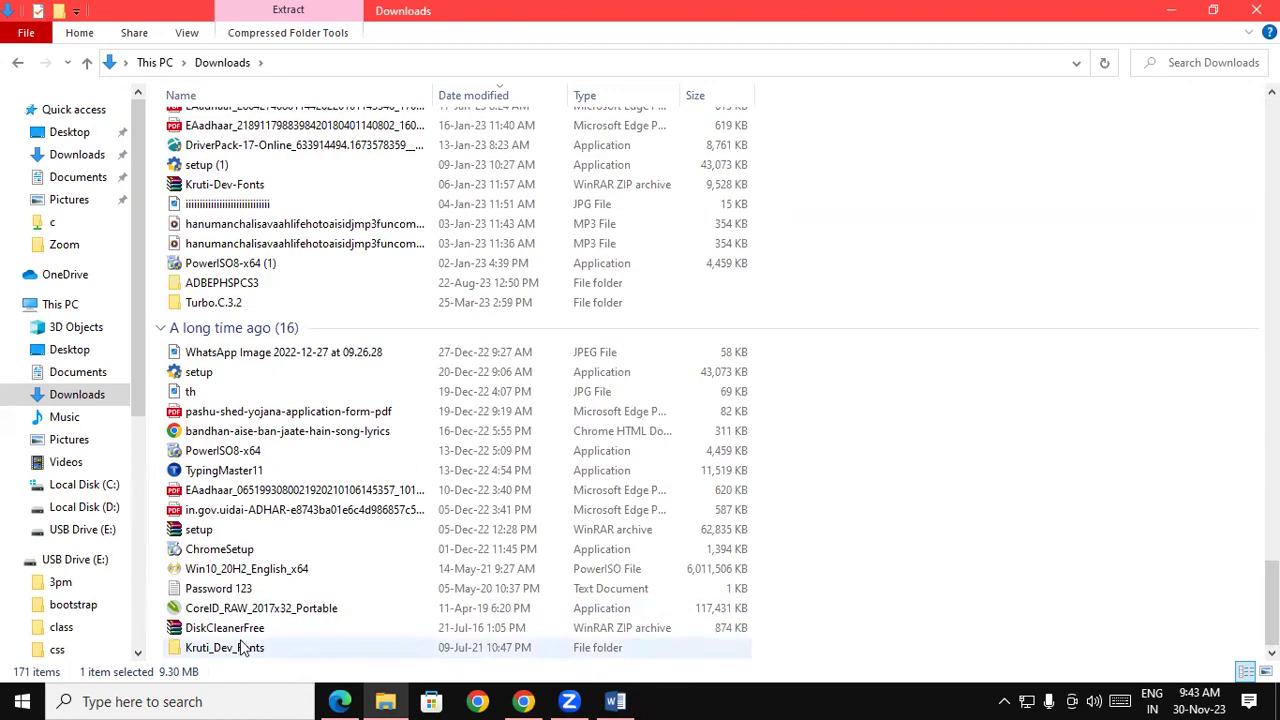
pyautogui.moveTo(224, 648)
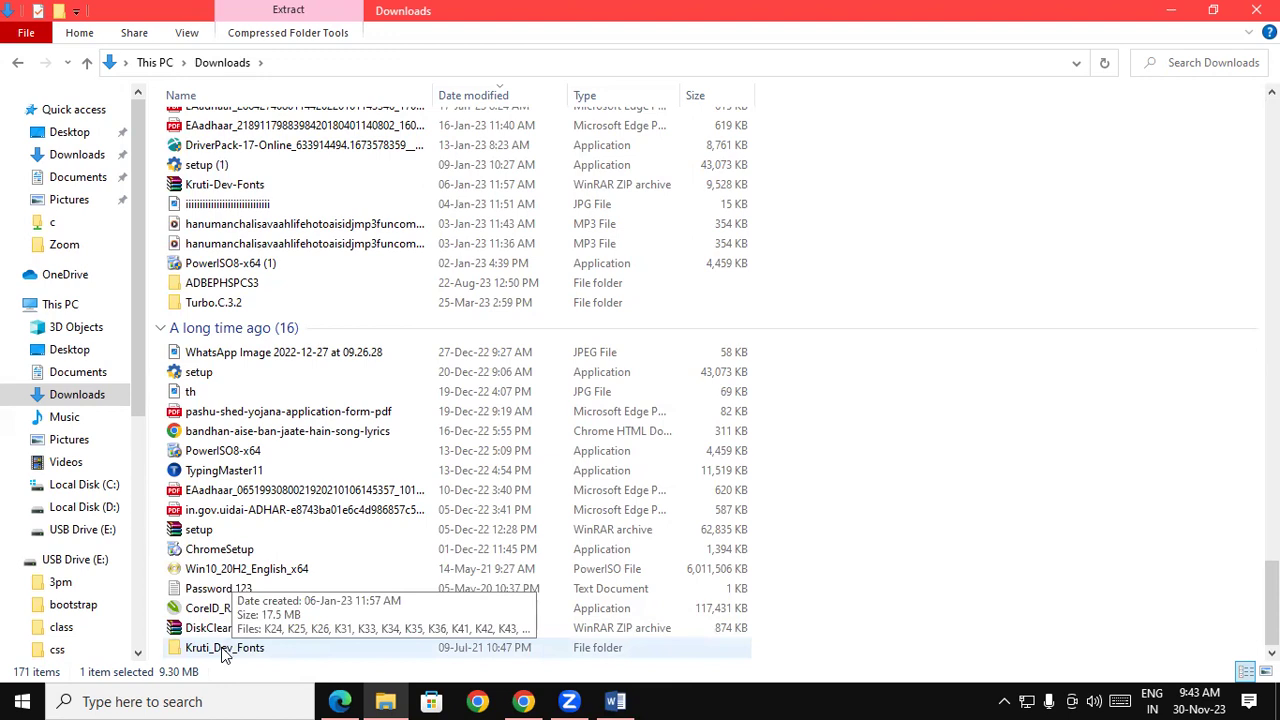
pyautogui.click(224, 655)
# Open the extracted Kruti_Dev_Fonts folder and scroll through its font files.
pyautogui.doubleClick(225, 655)
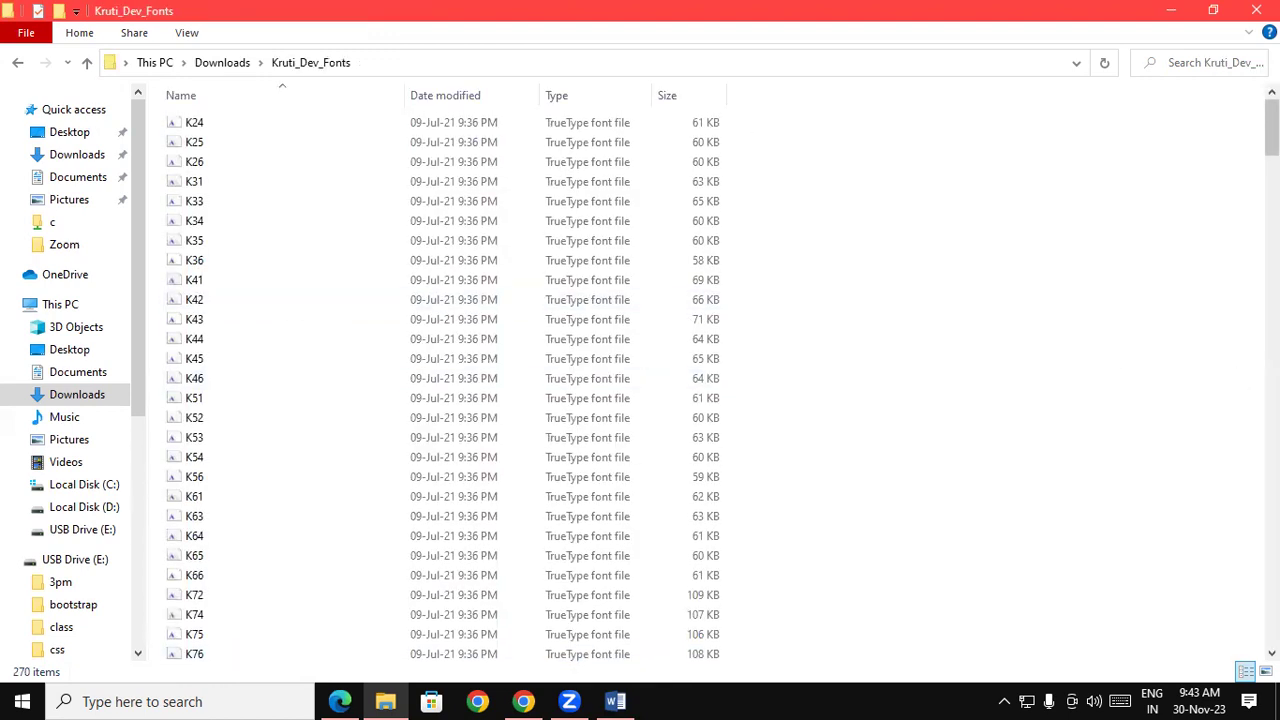
pyautogui.write('K140')
pyautogui.scroll(-10, 445, 385)
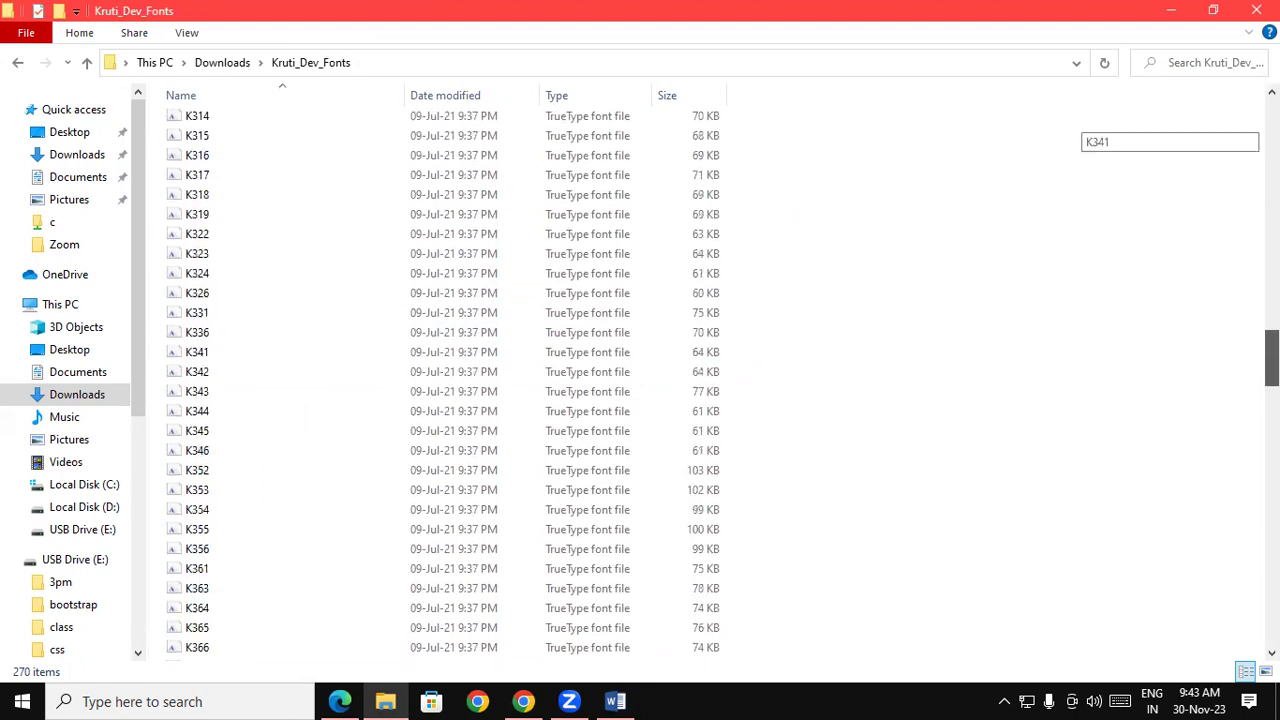
pyautogui.scroll(-10, 445, 385)
pyautogui.scroll(-10, 445, 385)
pyautogui.scroll(-10, 445, 385)
pyautogui.scroll(-3, 445, 385)
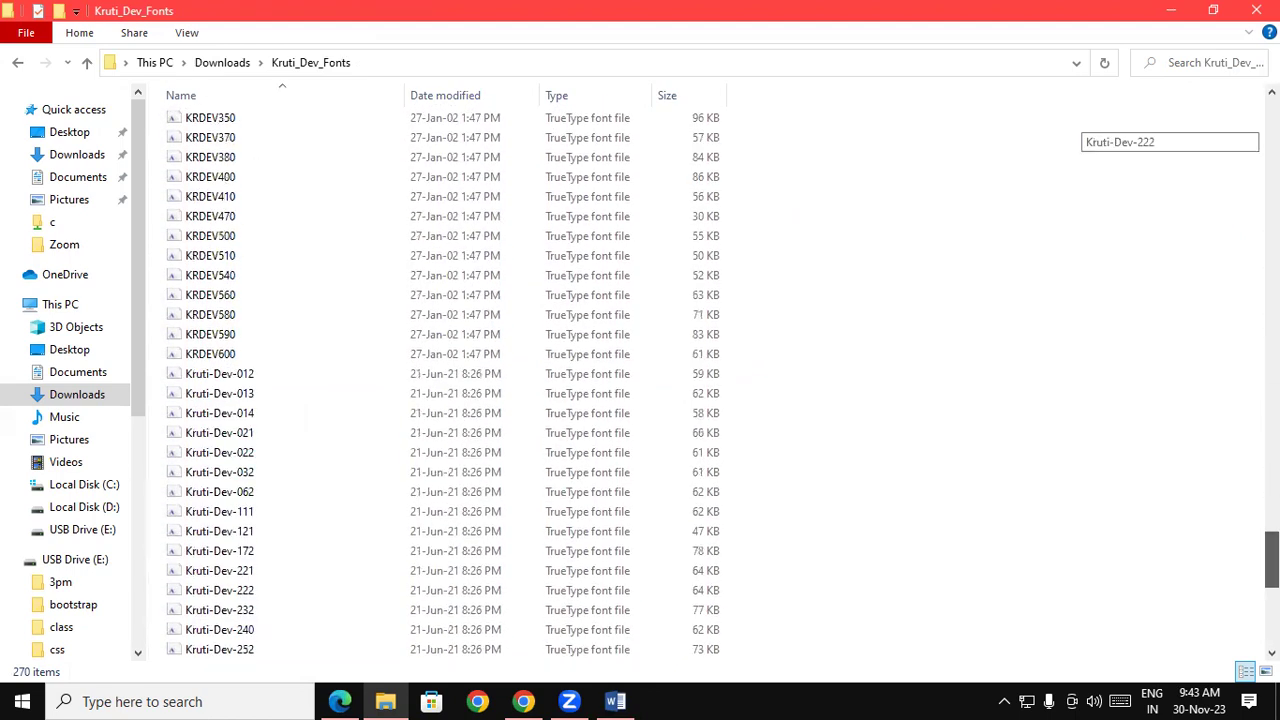
pyautogui.moveTo(1271, 557); pyautogui.dragTo(1270, 128)
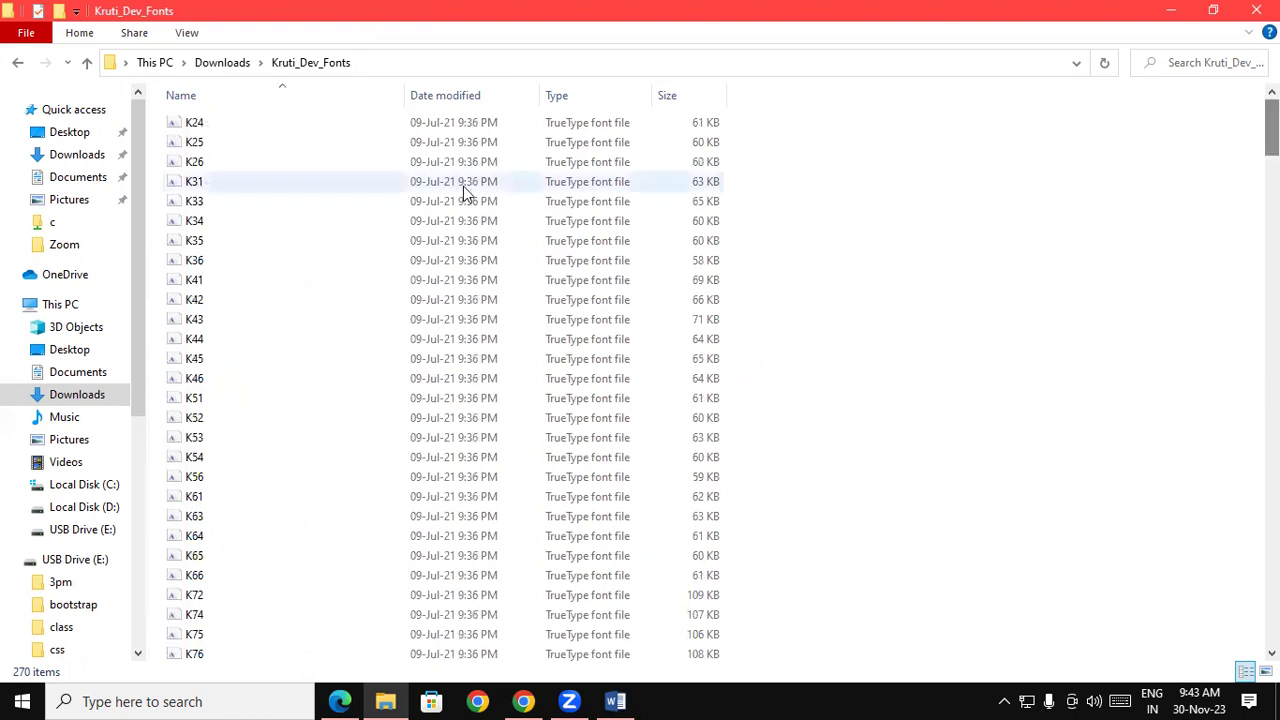
# Select all 270 font files, dismiss their actions menu, and hide the folder window.
pyautogui.click(463, 187)
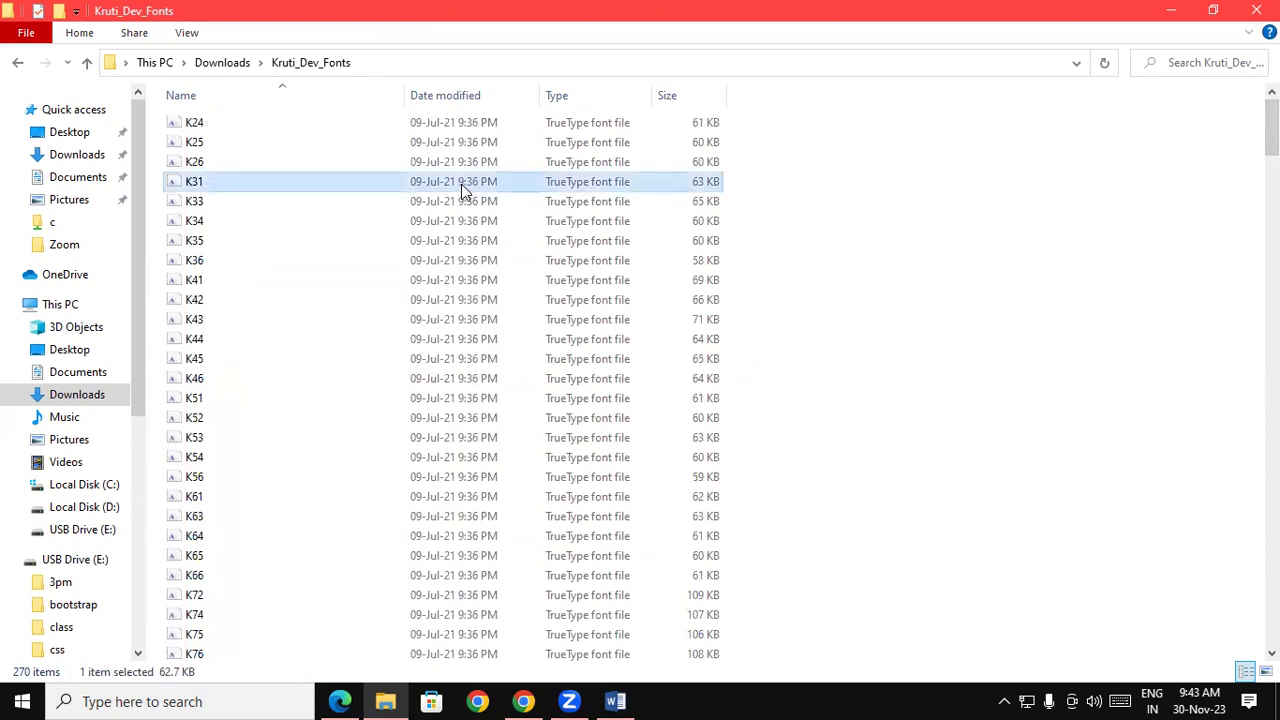
pyautogui.hotkey('ctrl', 'a')
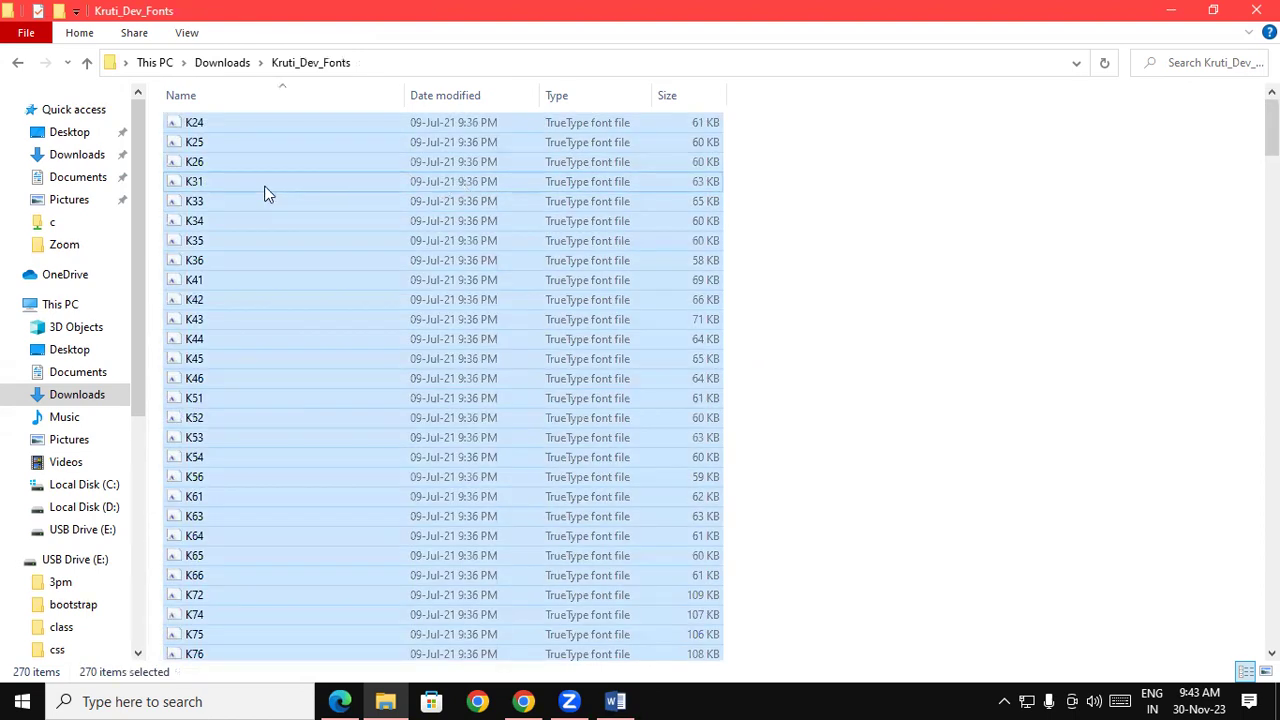
pyautogui.rightClick(265, 186)
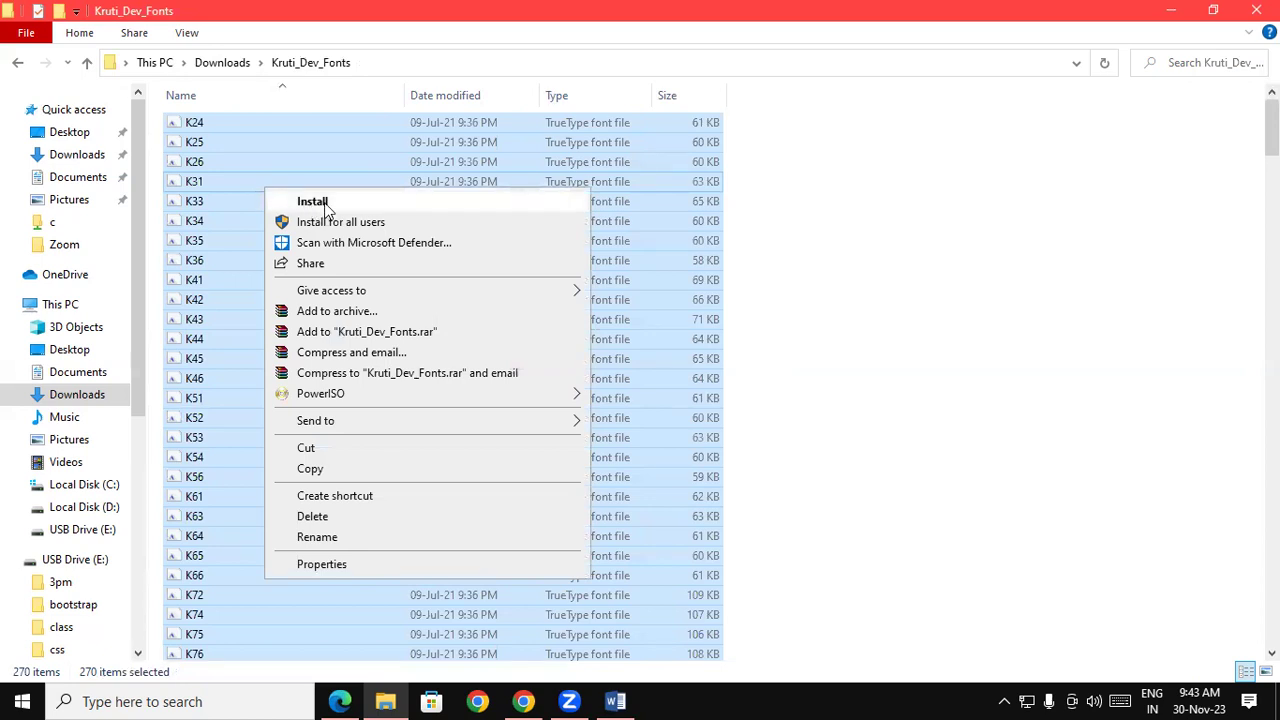
pyautogui.click(911, 168)
pyautogui.press('super+d')
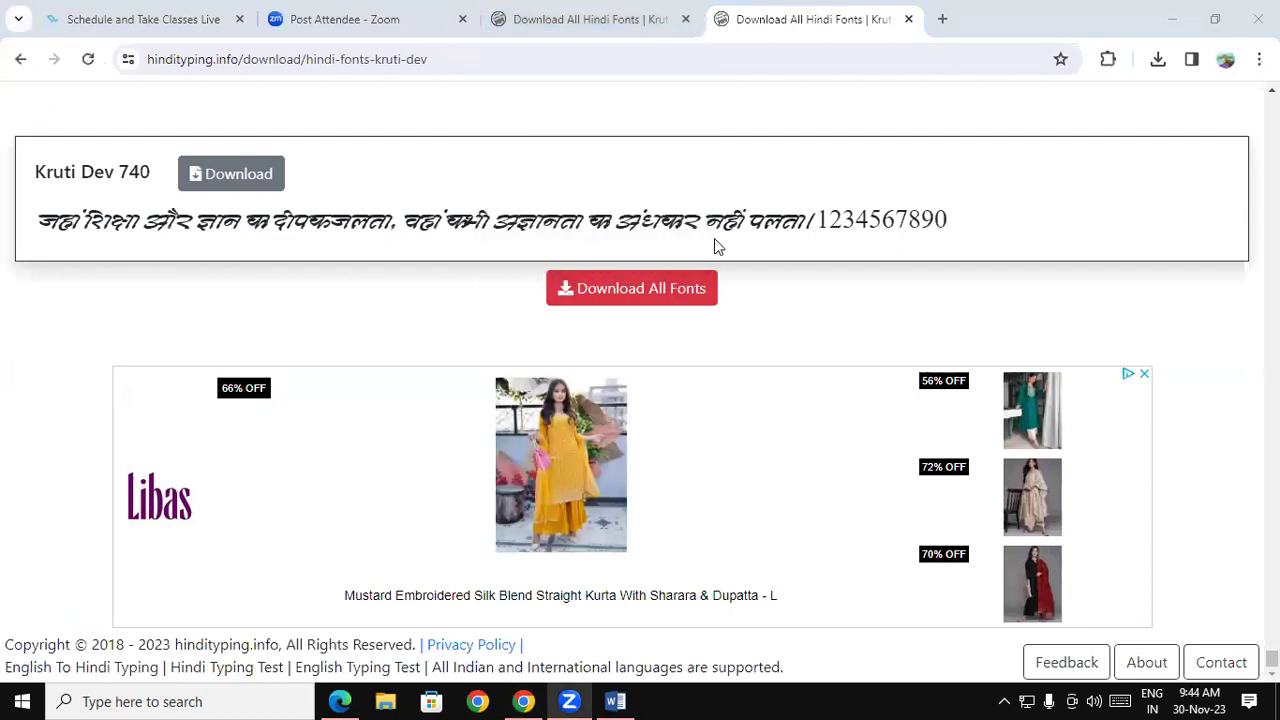
# Minimise Chrome and open the Downloads folder through This PC.
pyautogui.click(1172, 18)
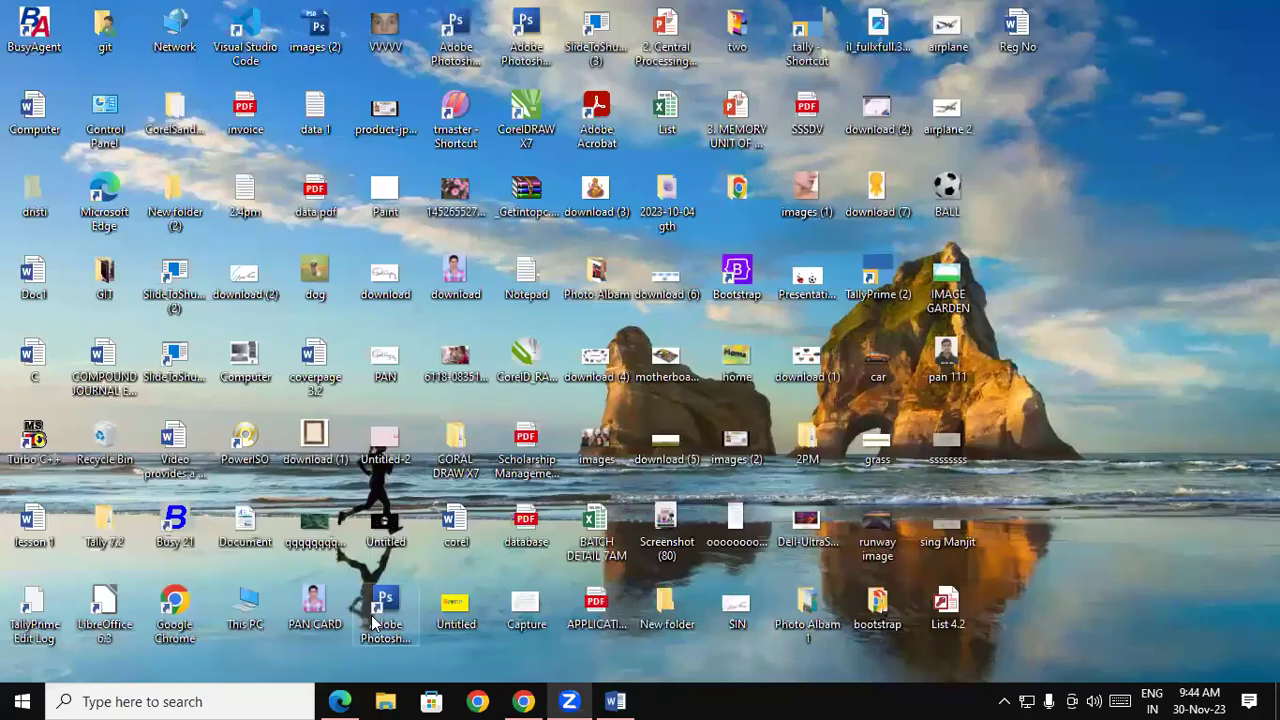
pyautogui.doubleClick(245, 600)
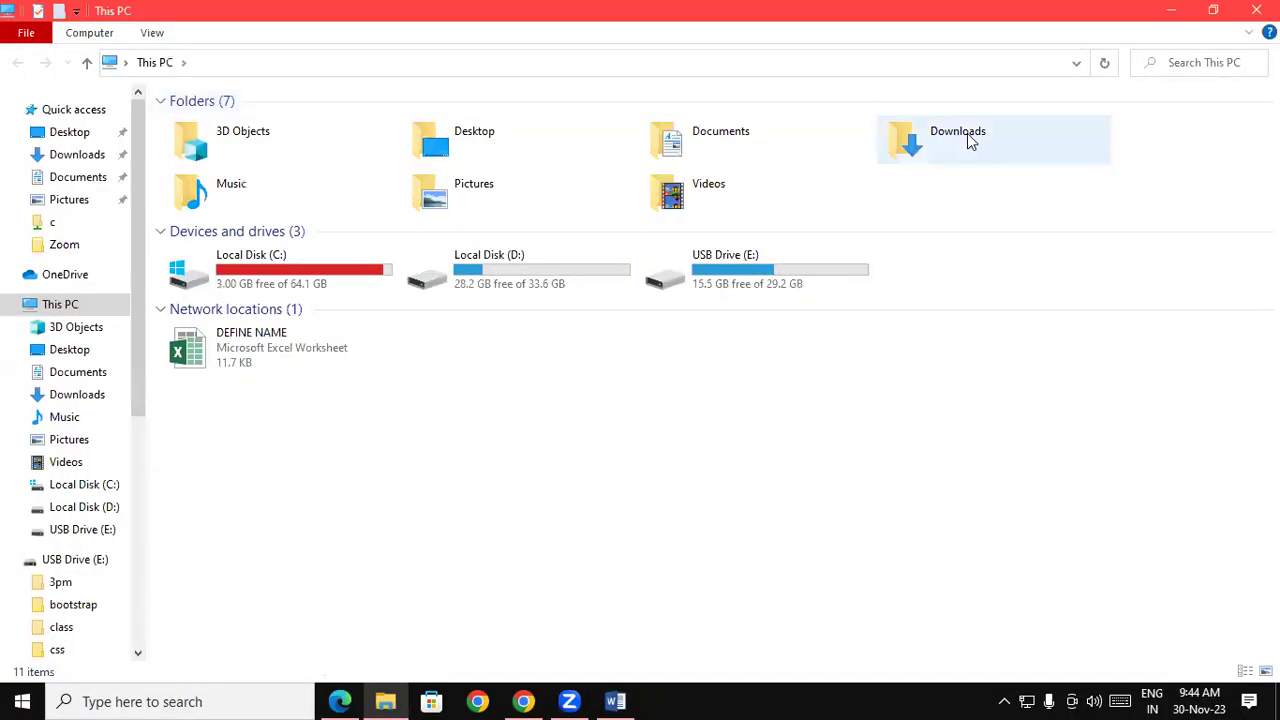
pyautogui.doubleClick(967, 140)
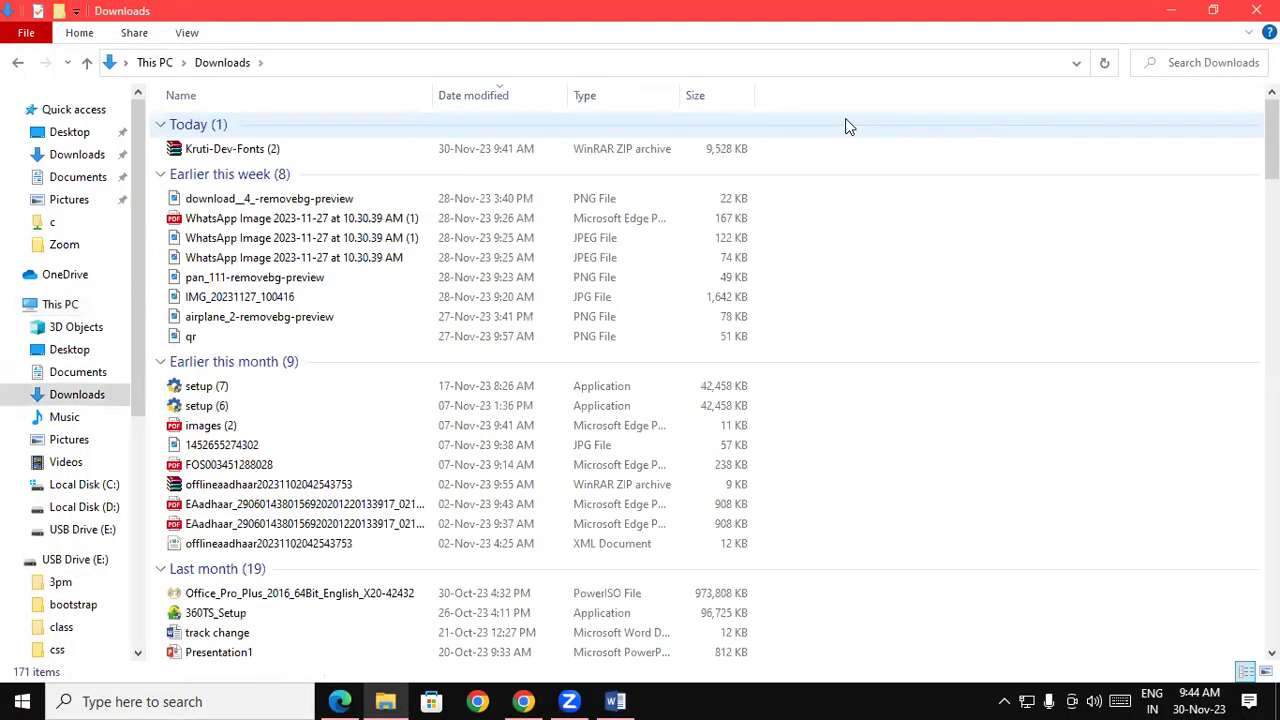
# Select the Kruti-Dev-Fonts (2) archive without extracting, then select the Kruti_Dev_Fonts folder.
pyautogui.click(288, 152)
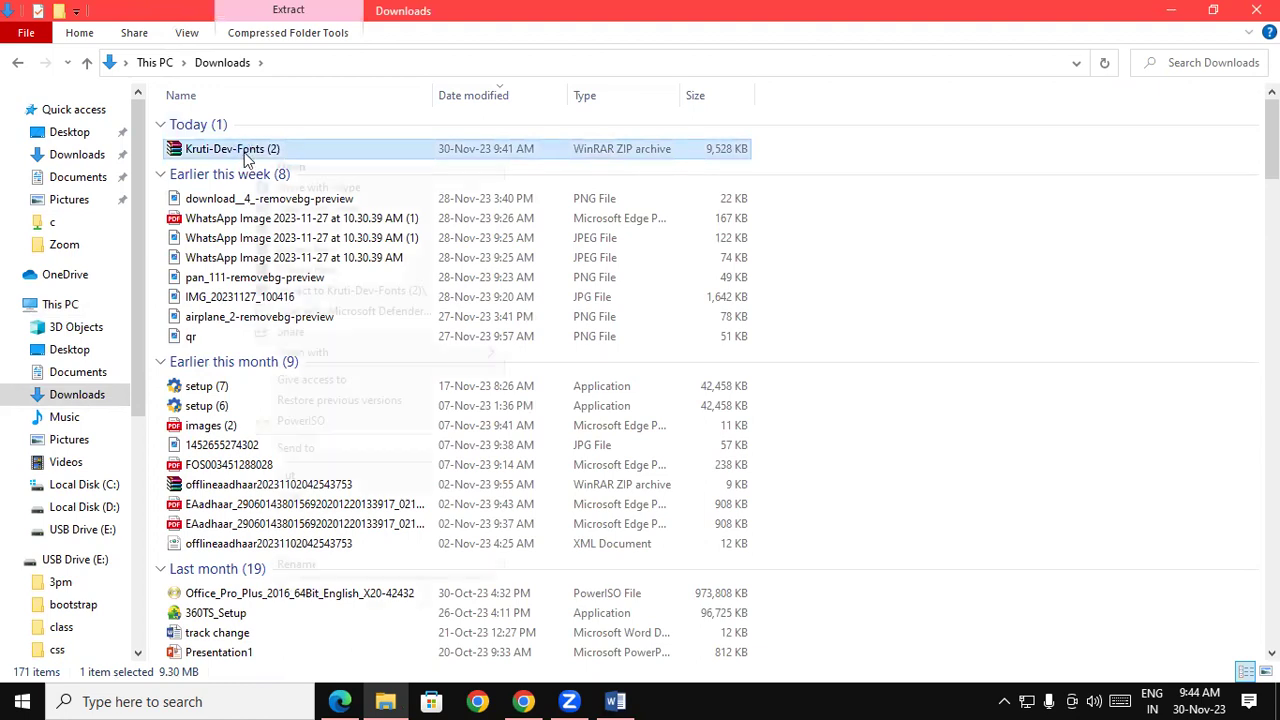
pyautogui.rightClick(246, 154)
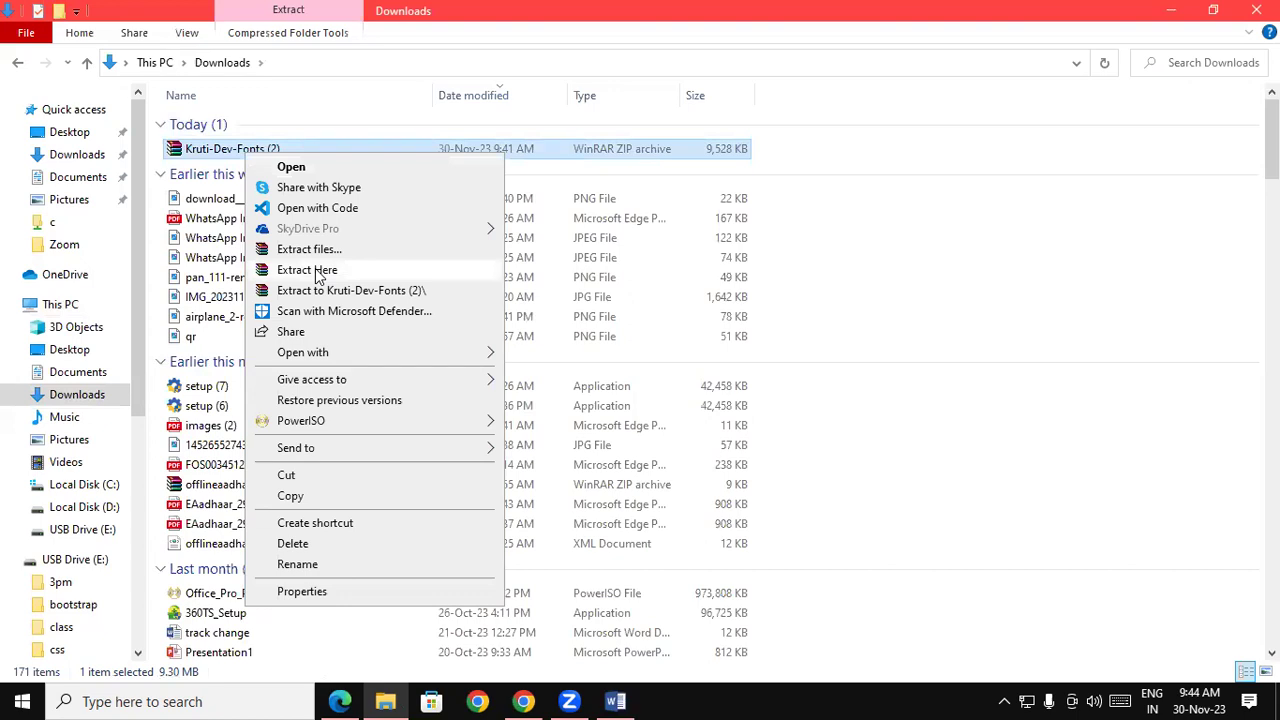
pyautogui.click(1000, 248)
pyautogui.scroll(-1, 1051, 229)
pyautogui.moveTo(1271, 158); pyautogui.dragTo(1271, 610)
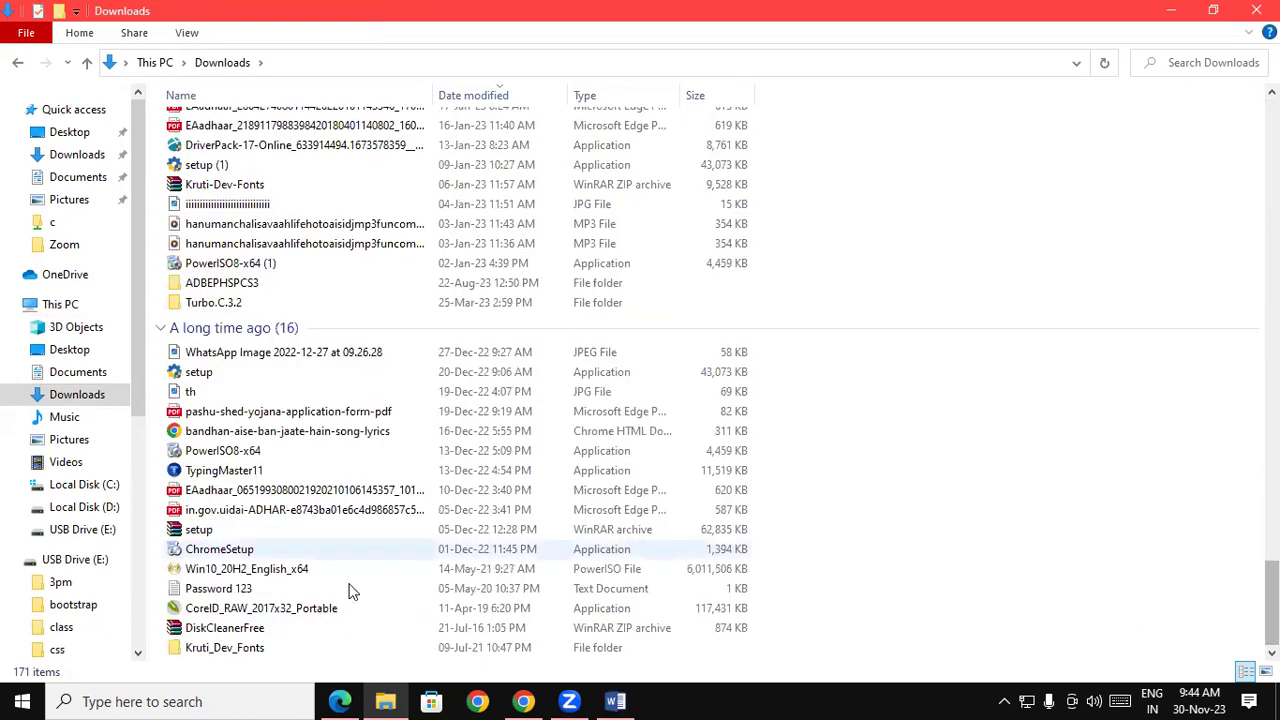
pyautogui.click(228, 647)
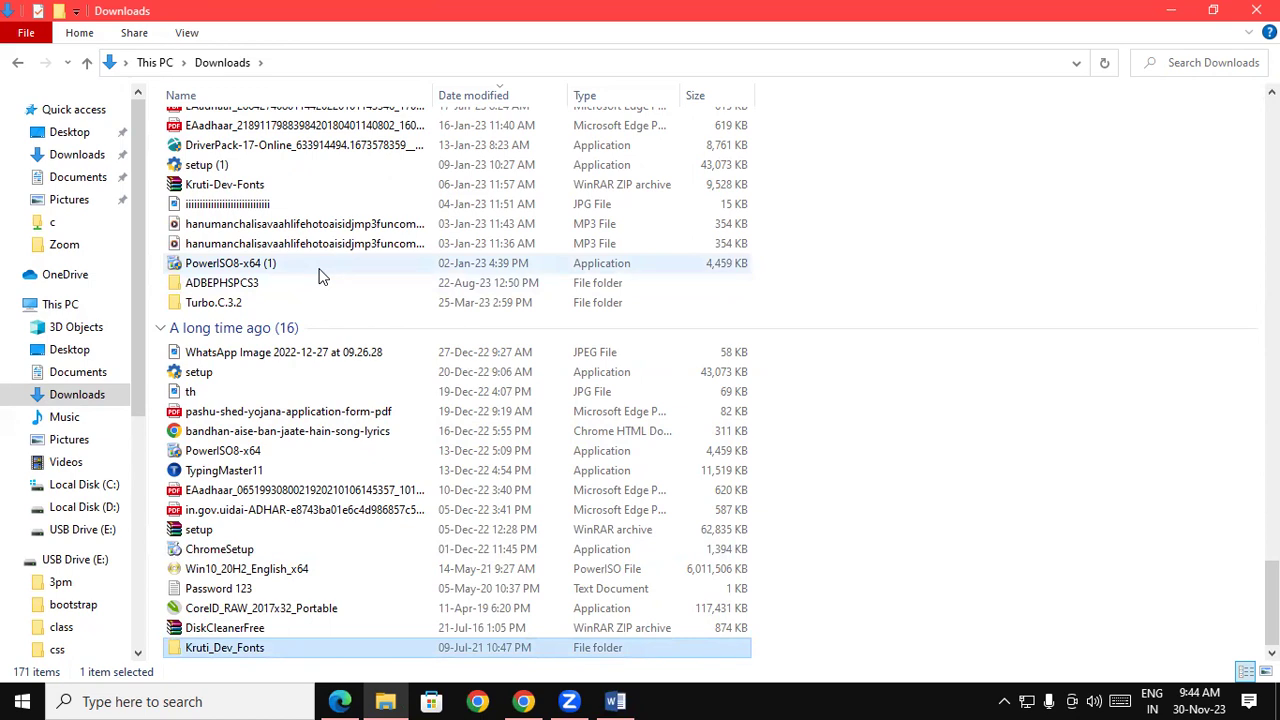
# Select all 270 font files in Kruti_Dev_Fonts and install them.
pyautogui.doubleClick(207, 652)
pyautogui.click(285, 410)
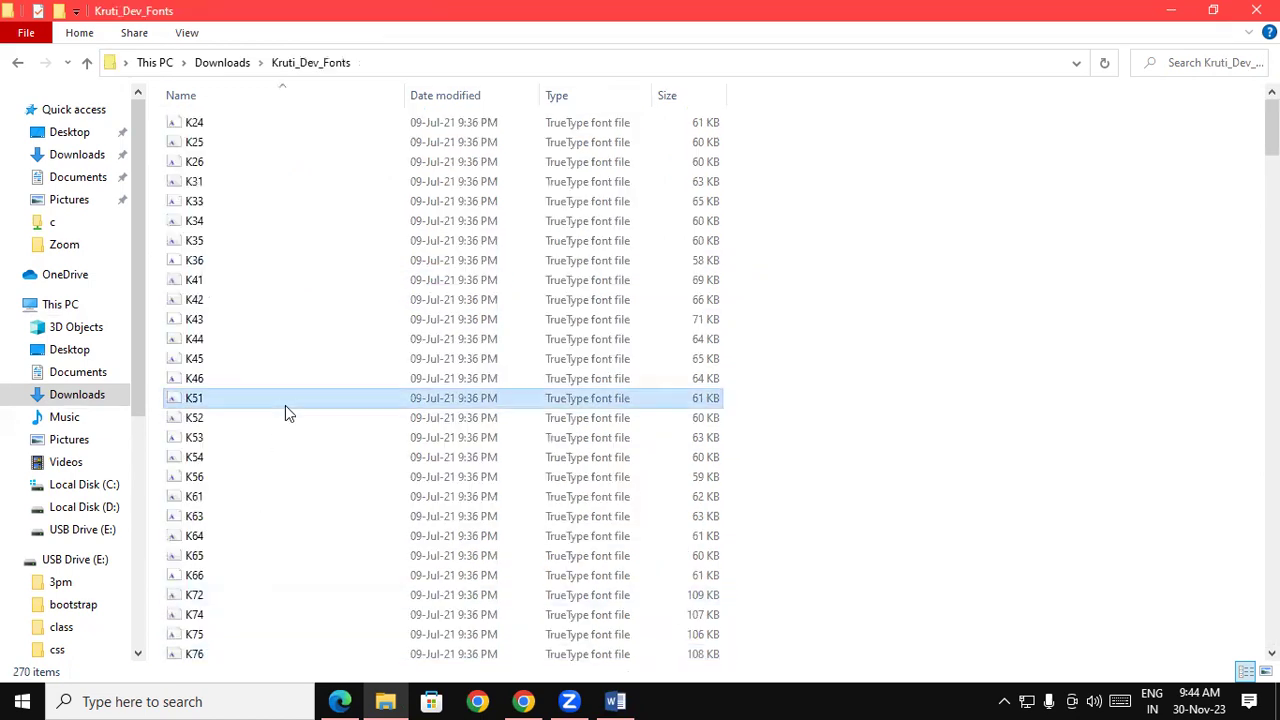
pyautogui.hotkey('ctrl', 'a')
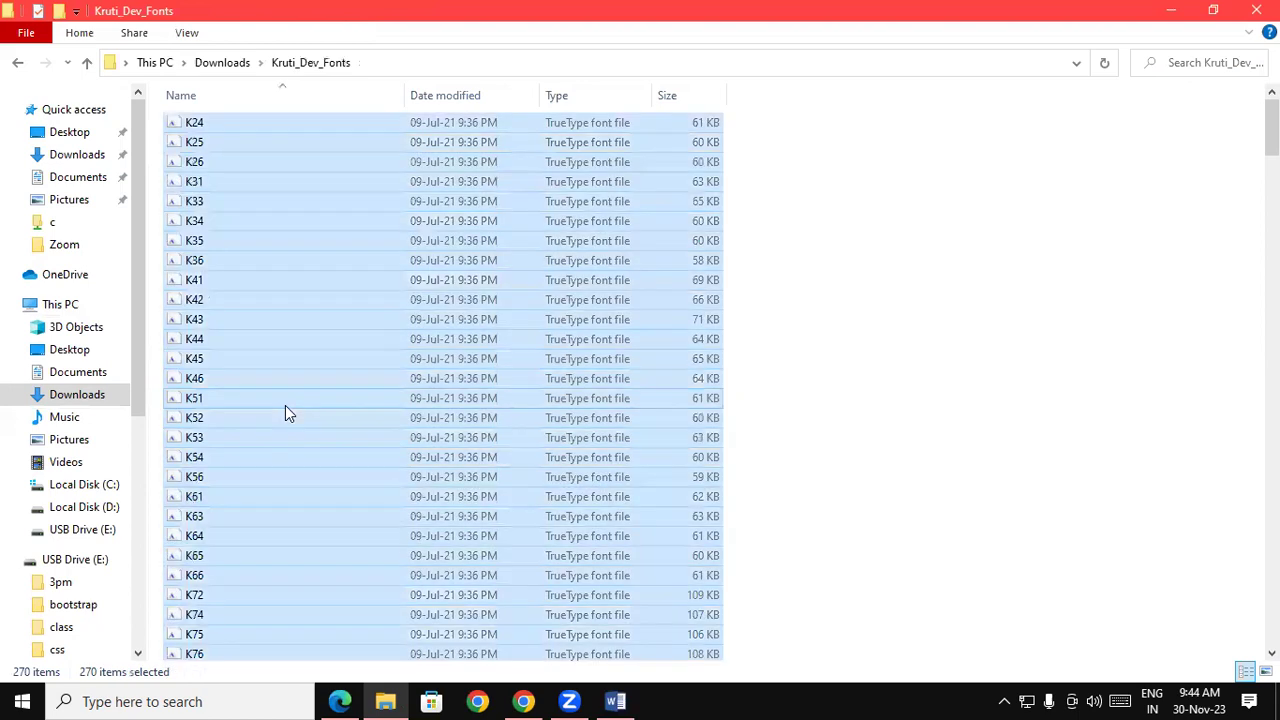
pyautogui.rightClick(311, 223)
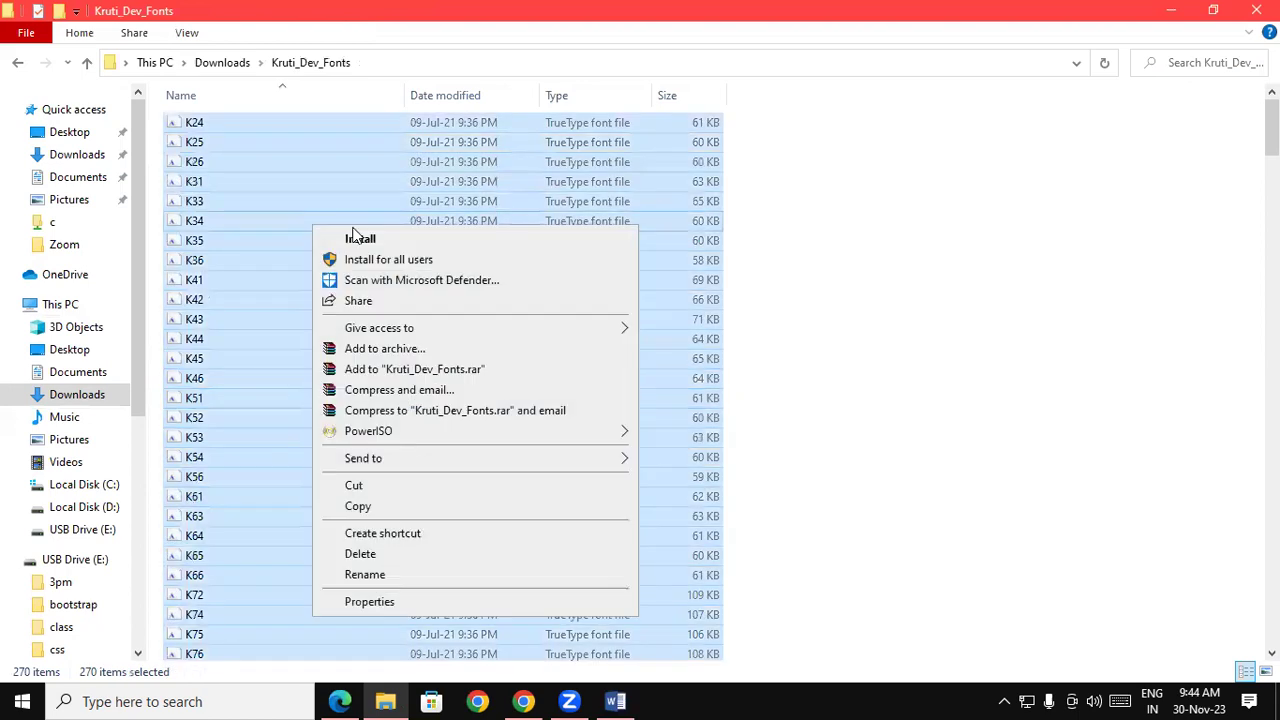
pyautogui.click(363, 238)
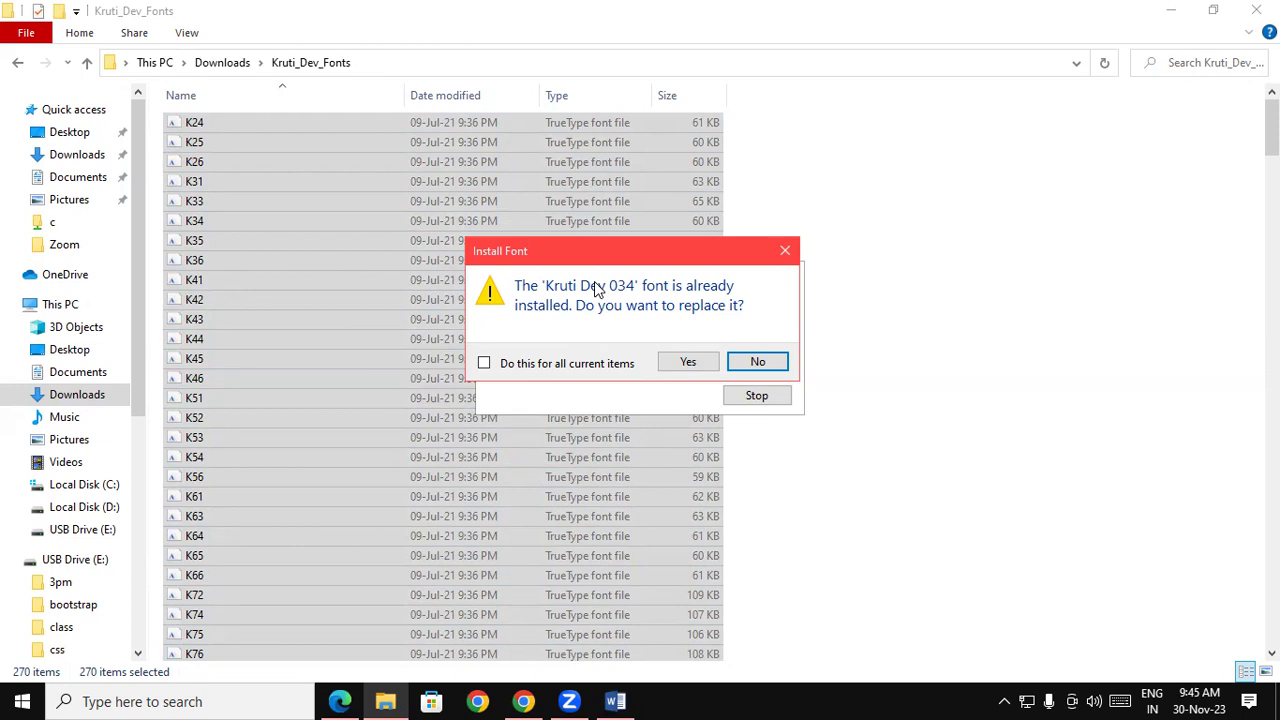
# Replace every already-installed Kruti Dev font and let installation continue.
pyautogui.click(484, 363)
pyautogui.click(692, 364)
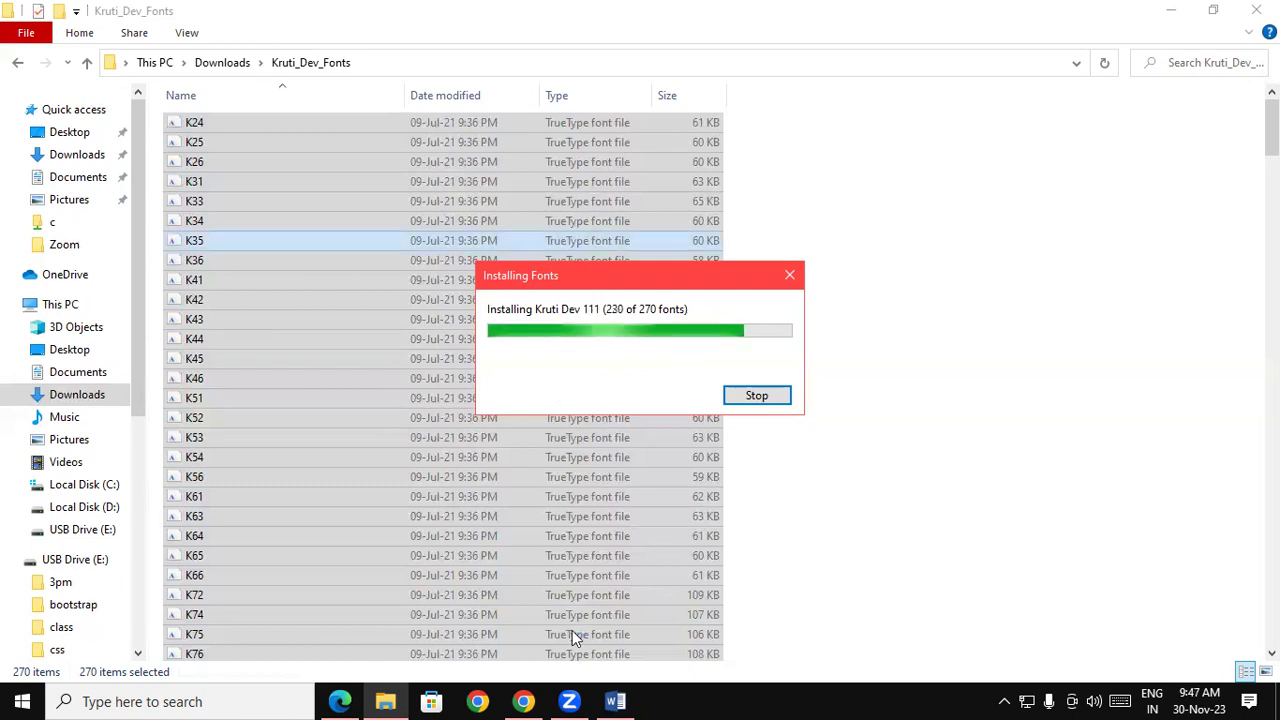
# In Word, scroll the font list to find the installed Kruti Dev fonts from 010 onward.
pyautogui.click(617, 700)
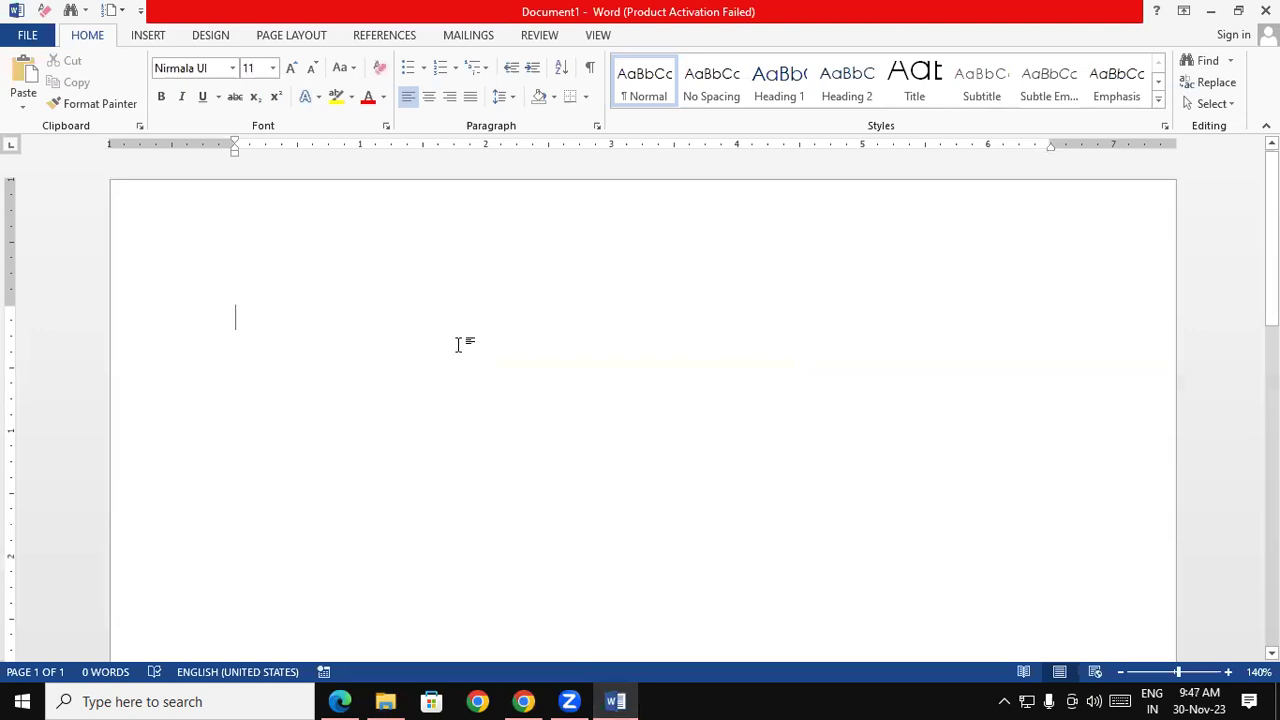
pyautogui.click(233, 70)
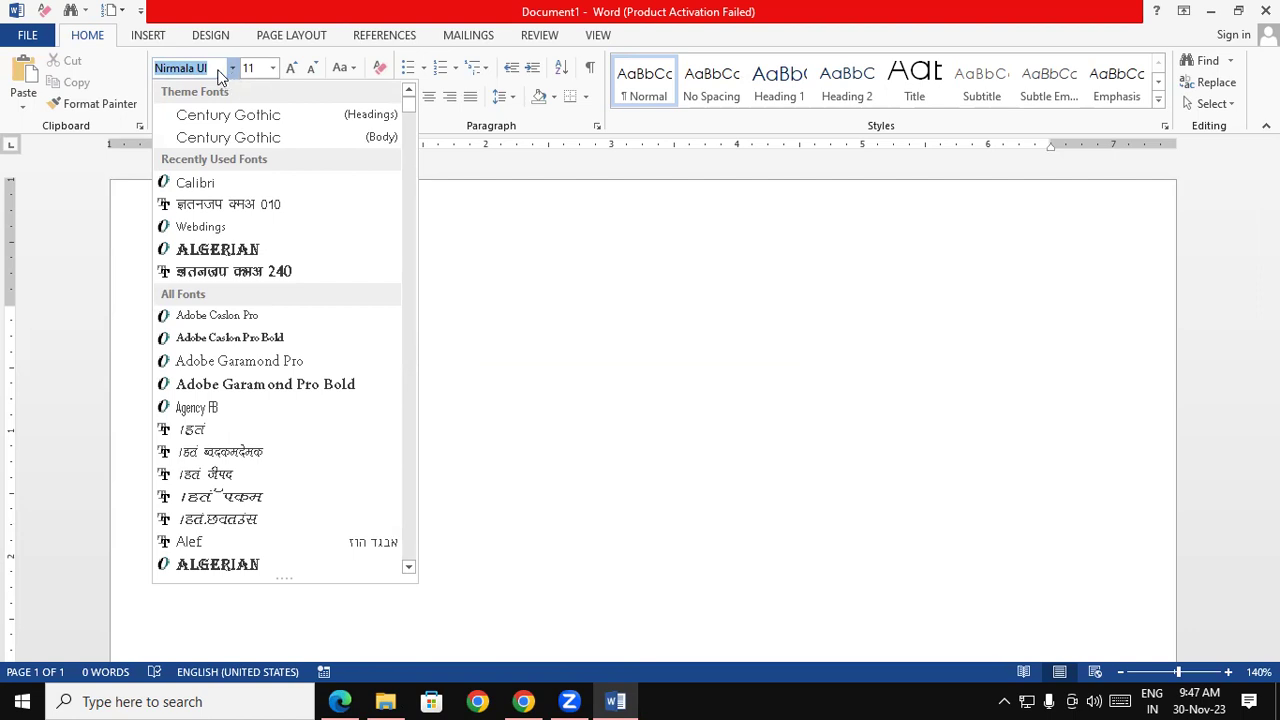
pyautogui.click(676, 432)
pyautogui.click(233, 69)
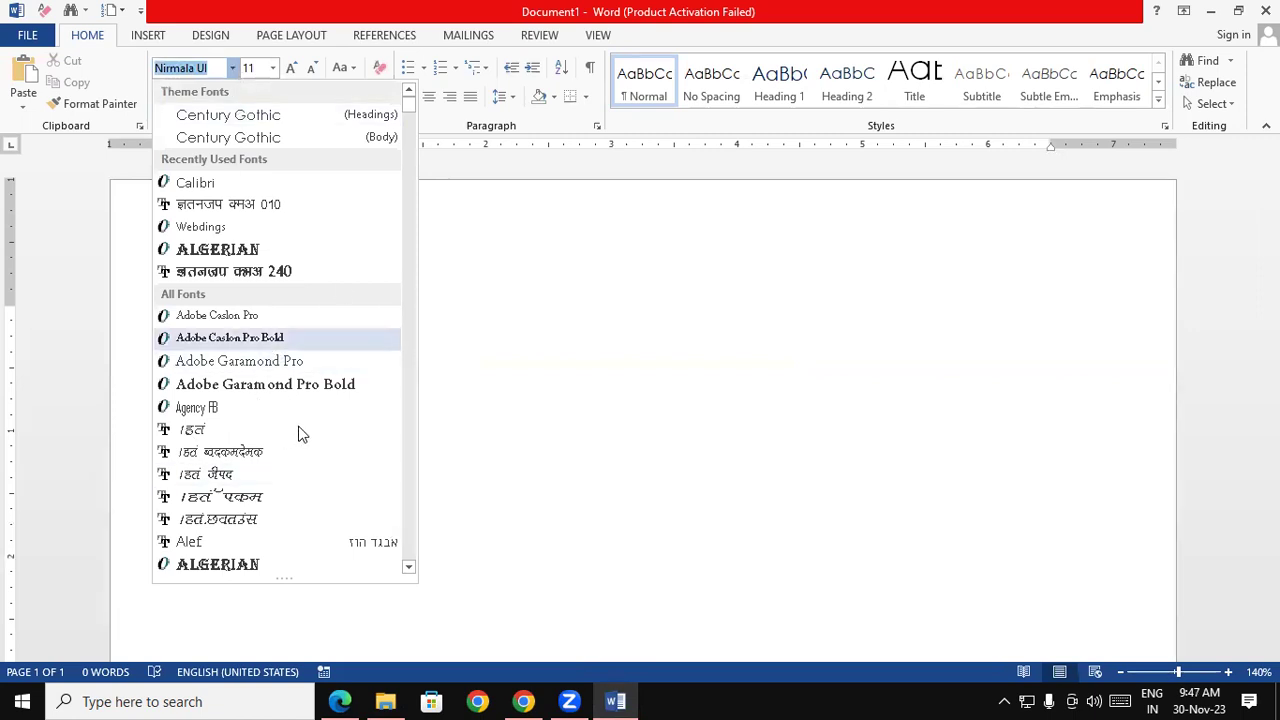
pyautogui.moveTo(410, 112); pyautogui.dragTo(400, 248)
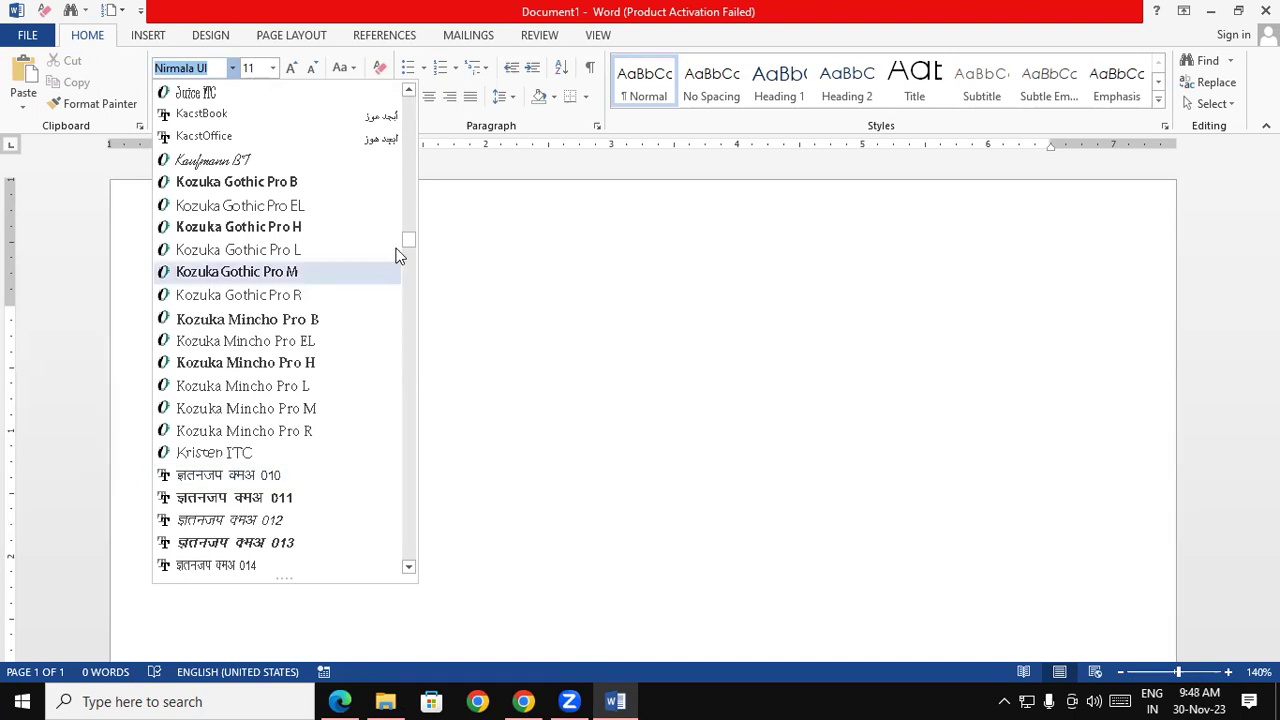
pyautogui.moveTo(410, 244); pyautogui.dragTo(410, 252)
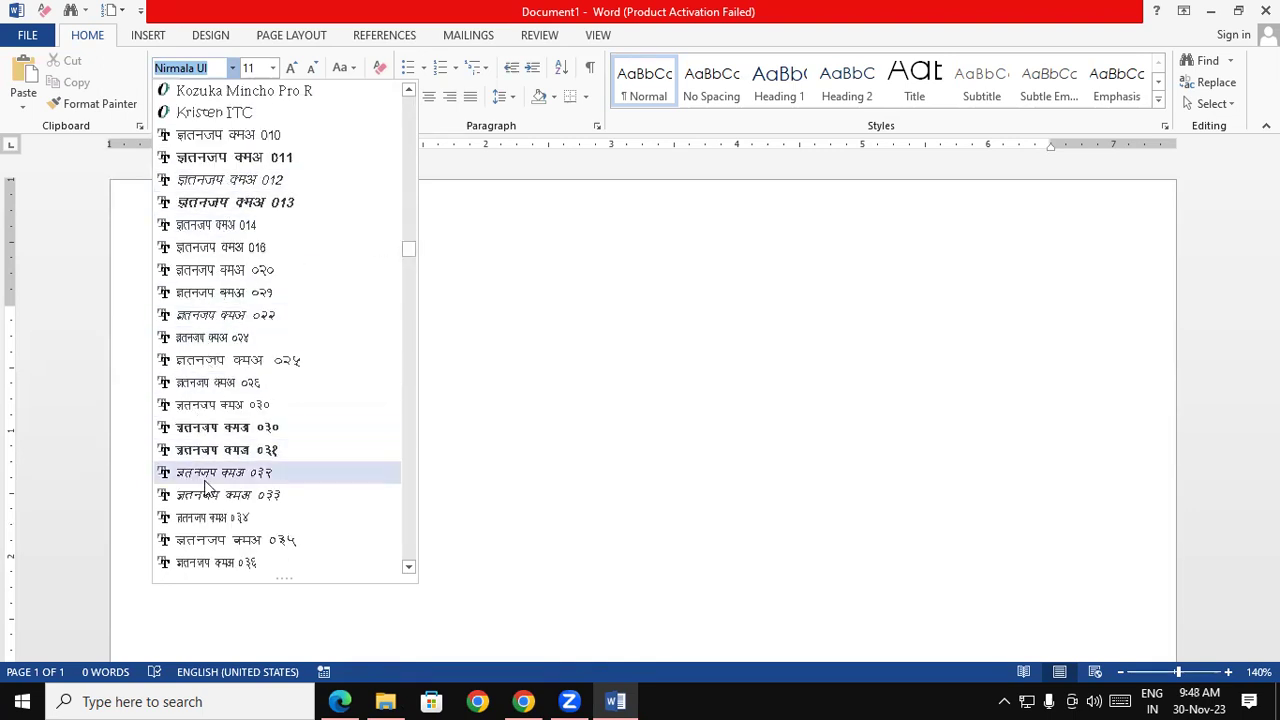
pyautogui.click(409, 567)
pyautogui.click(409, 567)
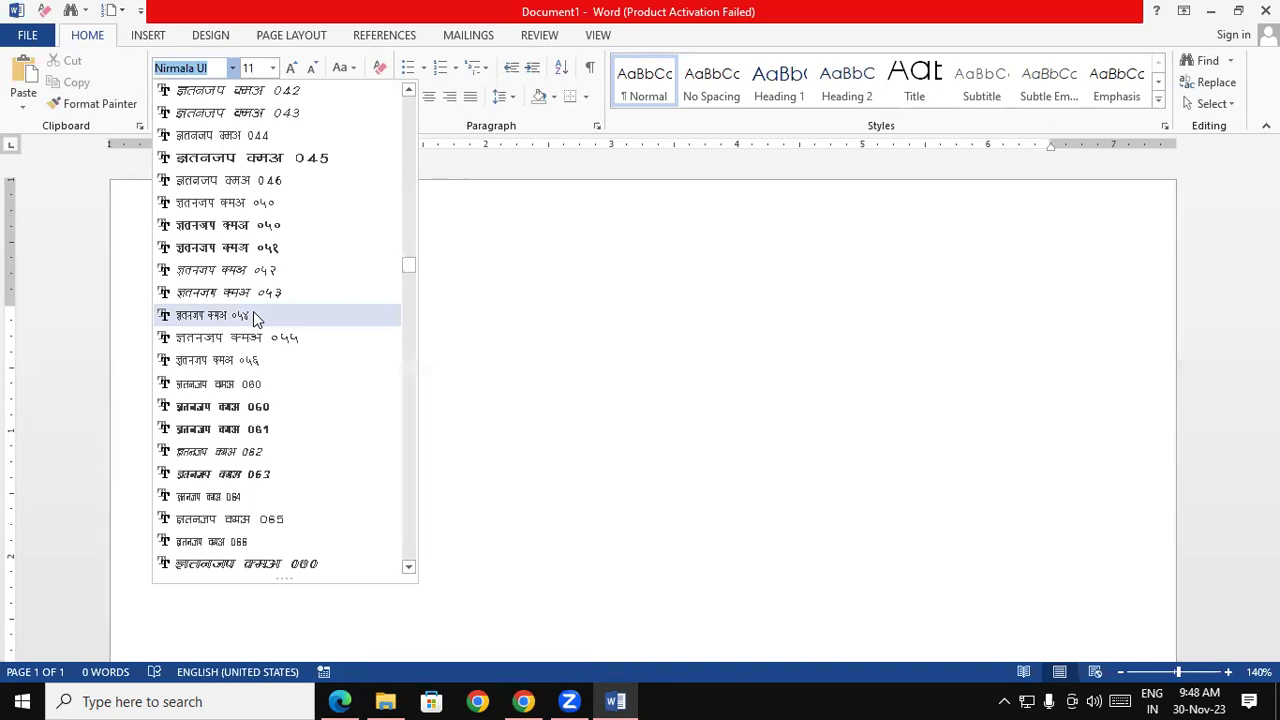
pyautogui.click(502, 552)
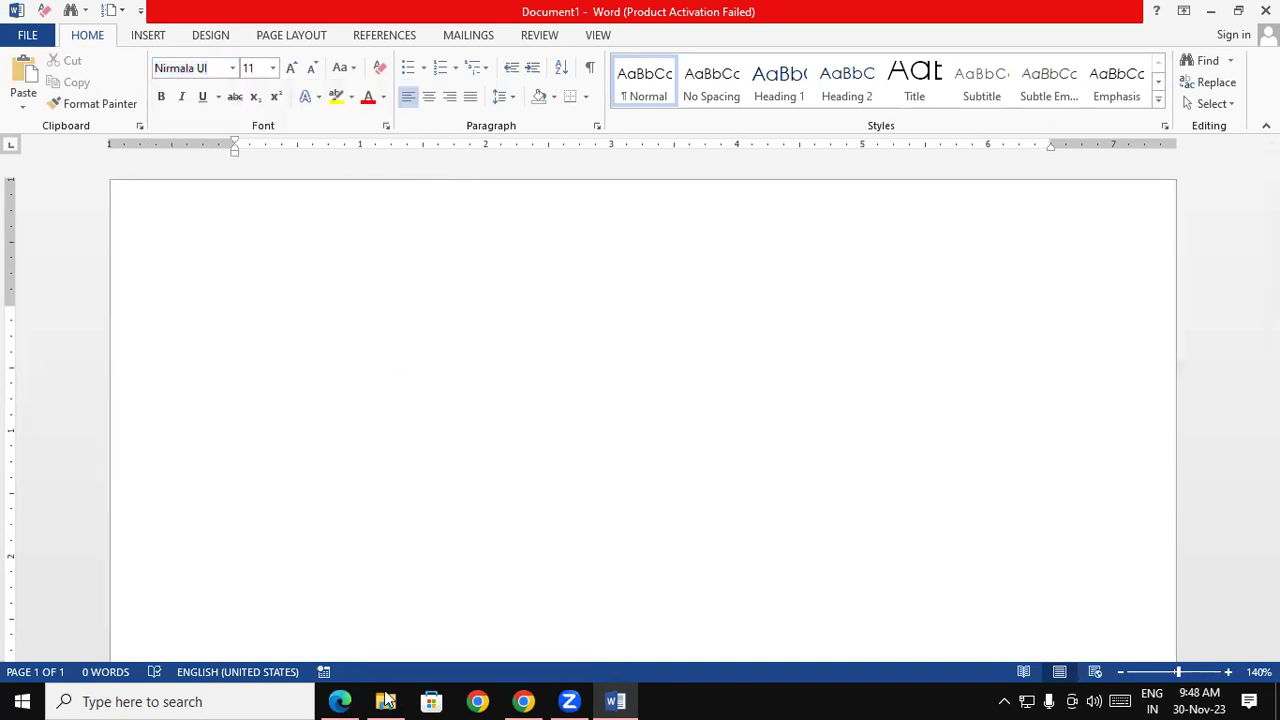
# Select the K43 font file in the font folder and return to Word.
pyautogui.click(387, 699)
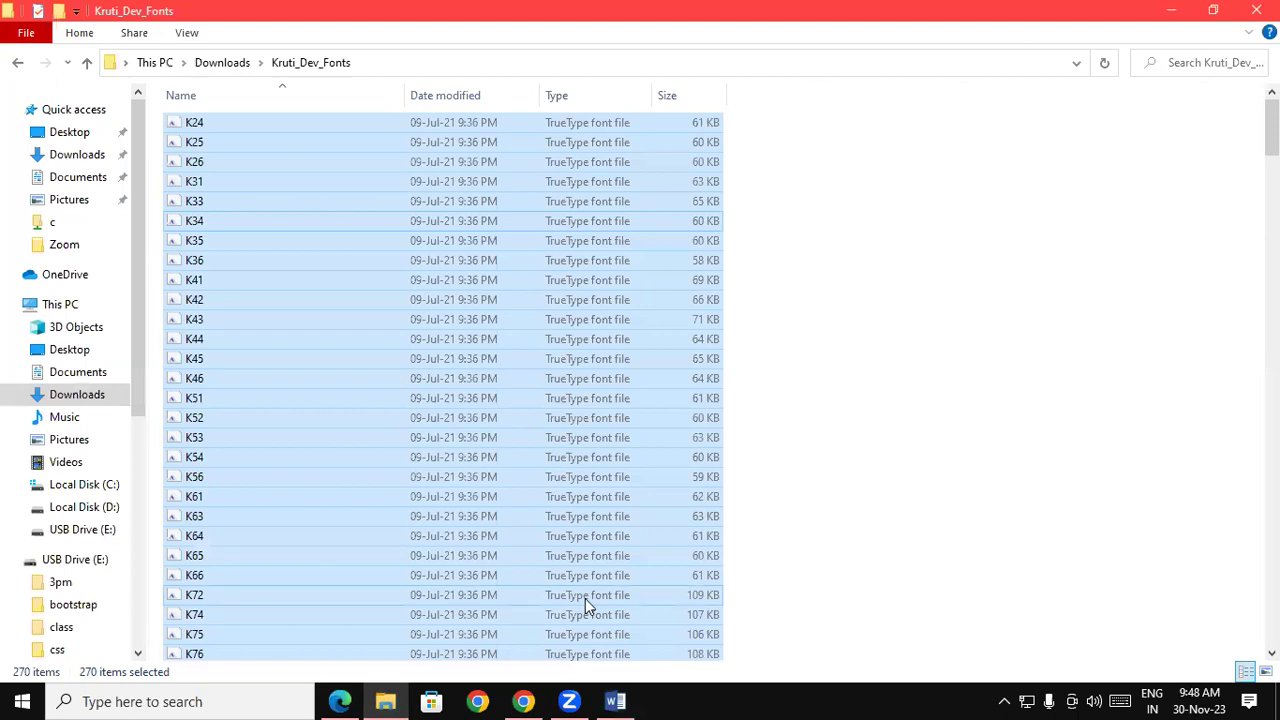
pyautogui.click(440, 322)
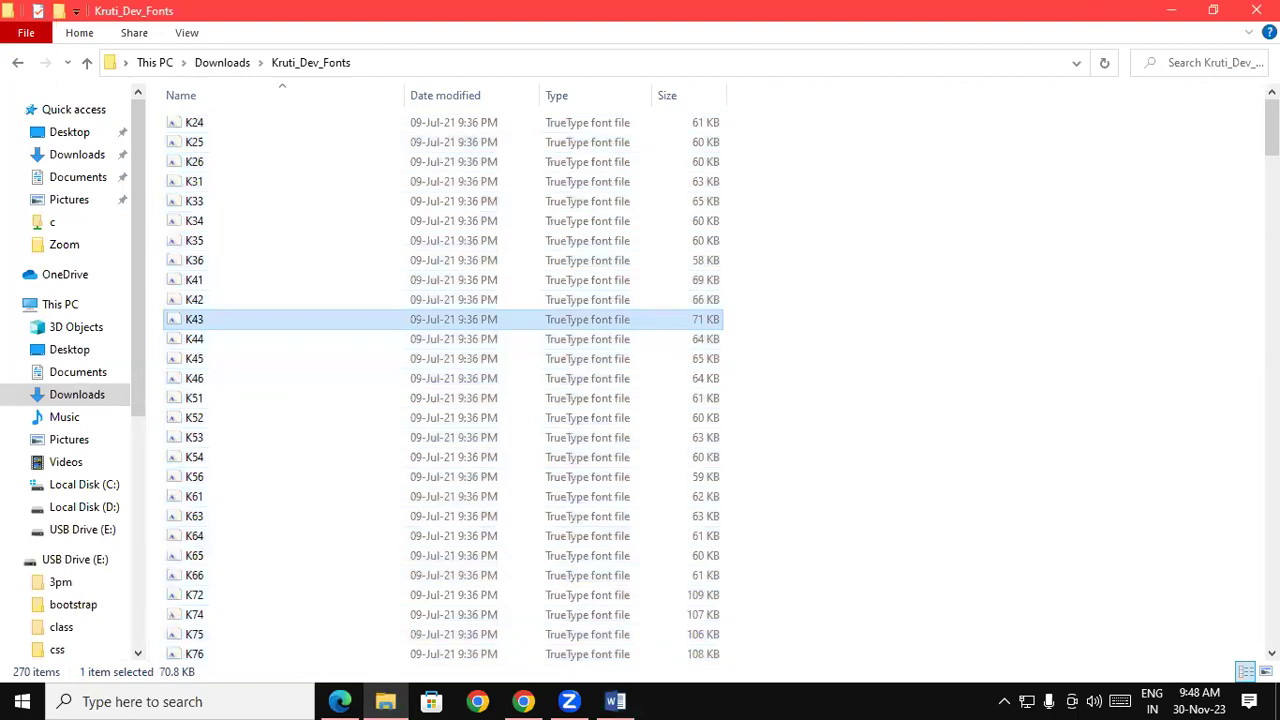
pyautogui.click(1252, 10)
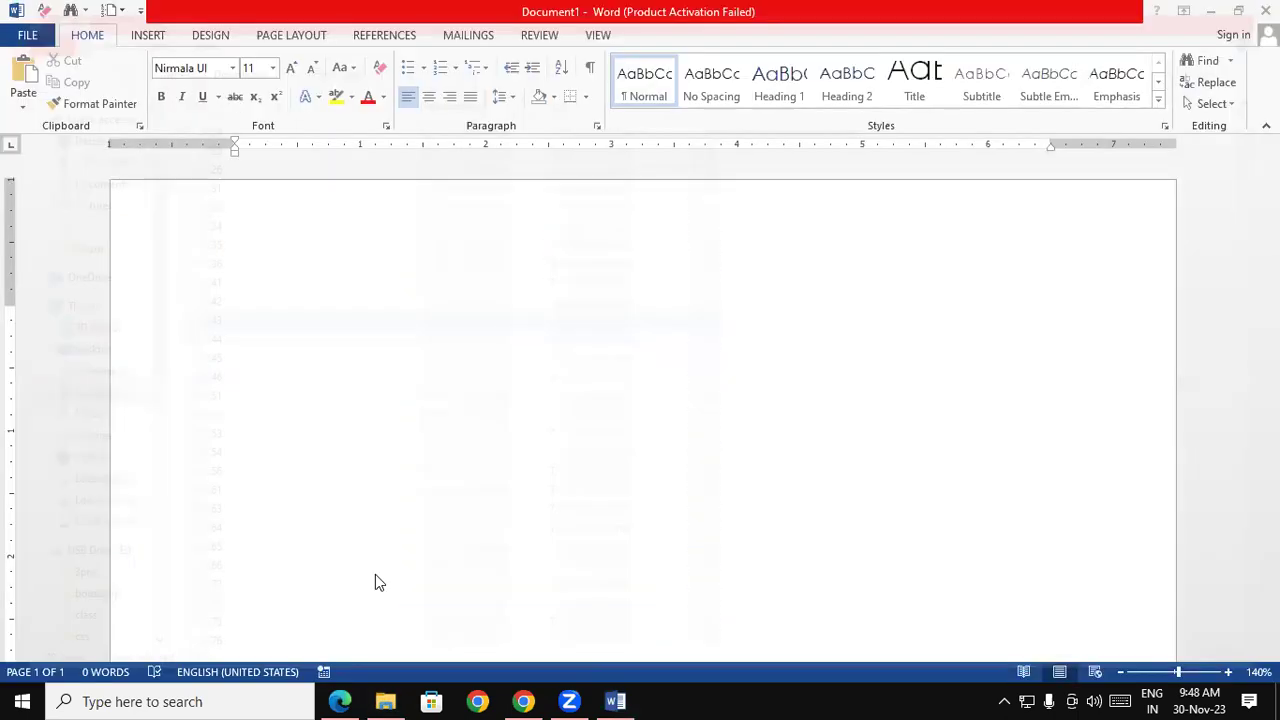
# Type 'Kruti' in Word's font box to apply Kruti Dev 010.
pyautogui.click(520, 701)
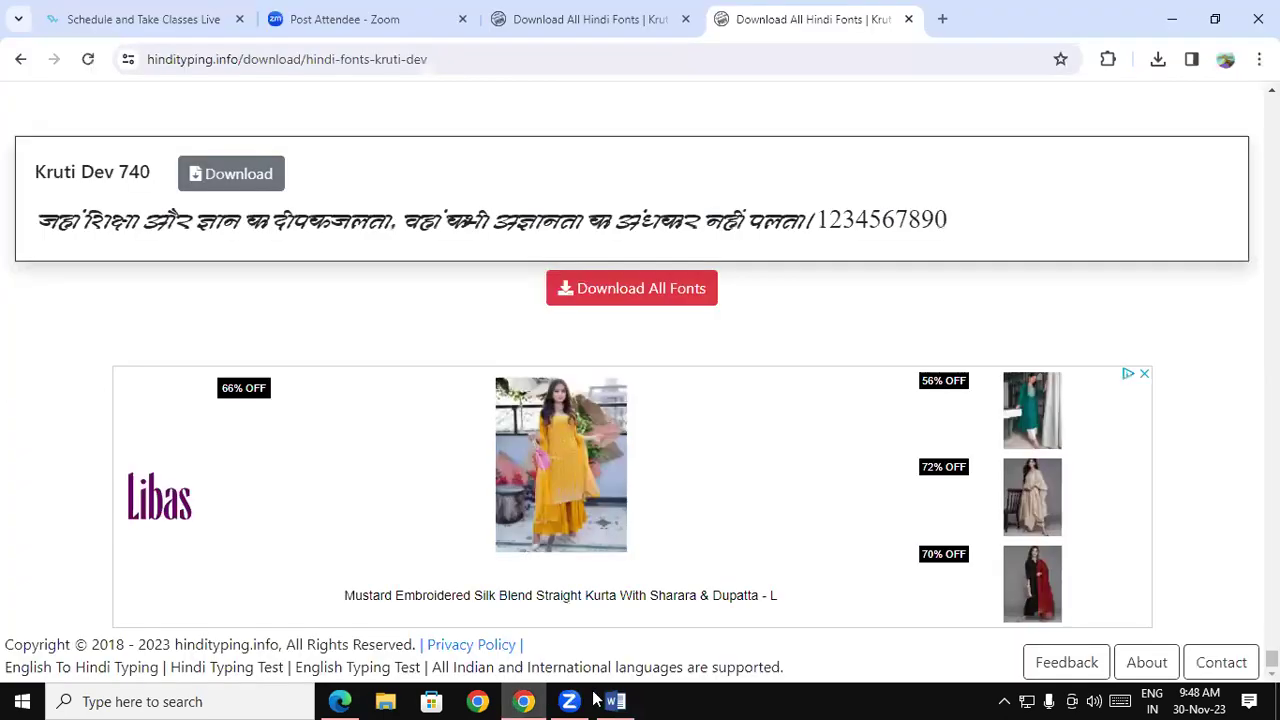
pyautogui.click(615, 701)
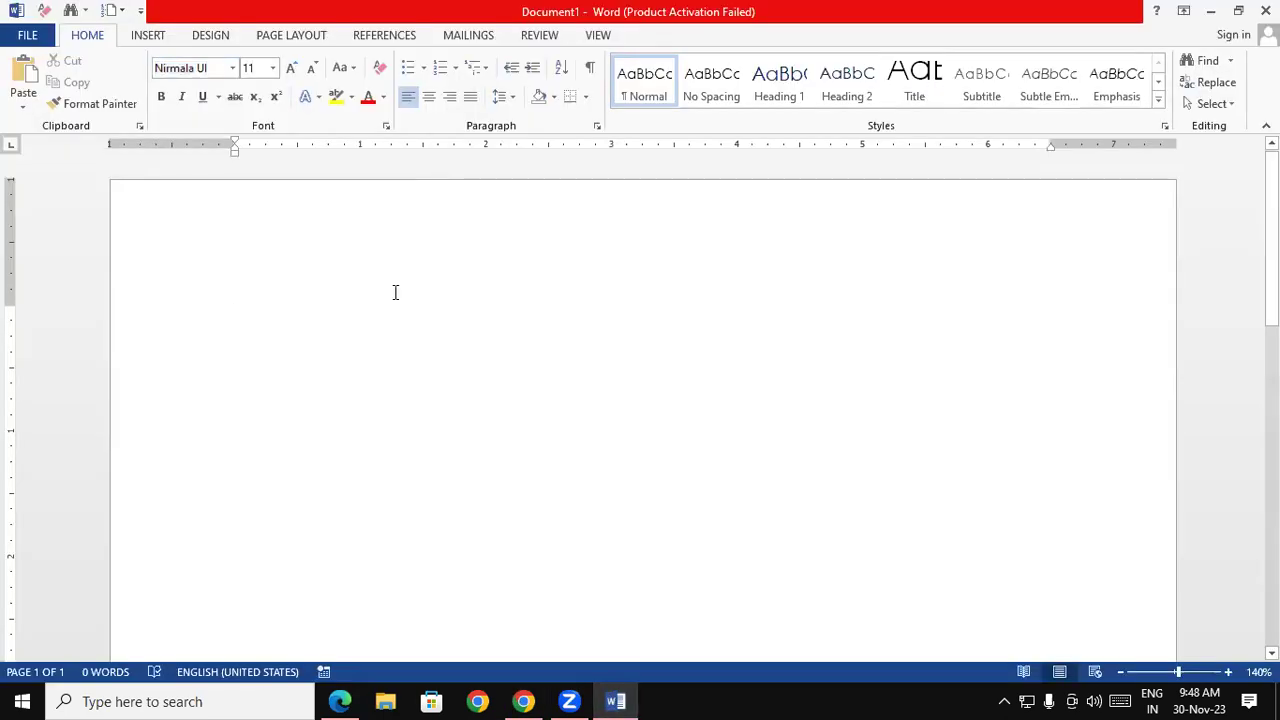
pyautogui.click(232, 74)
pyautogui.press('Down')
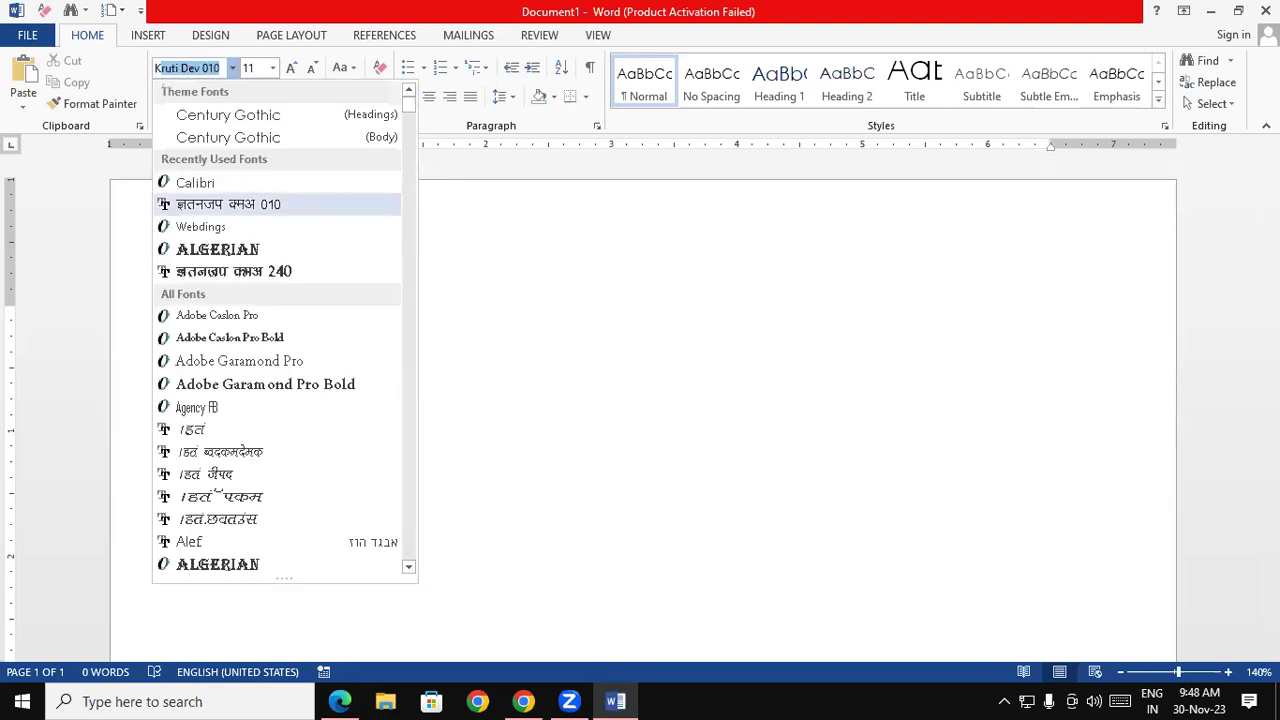
pyautogui.write('Kruti')
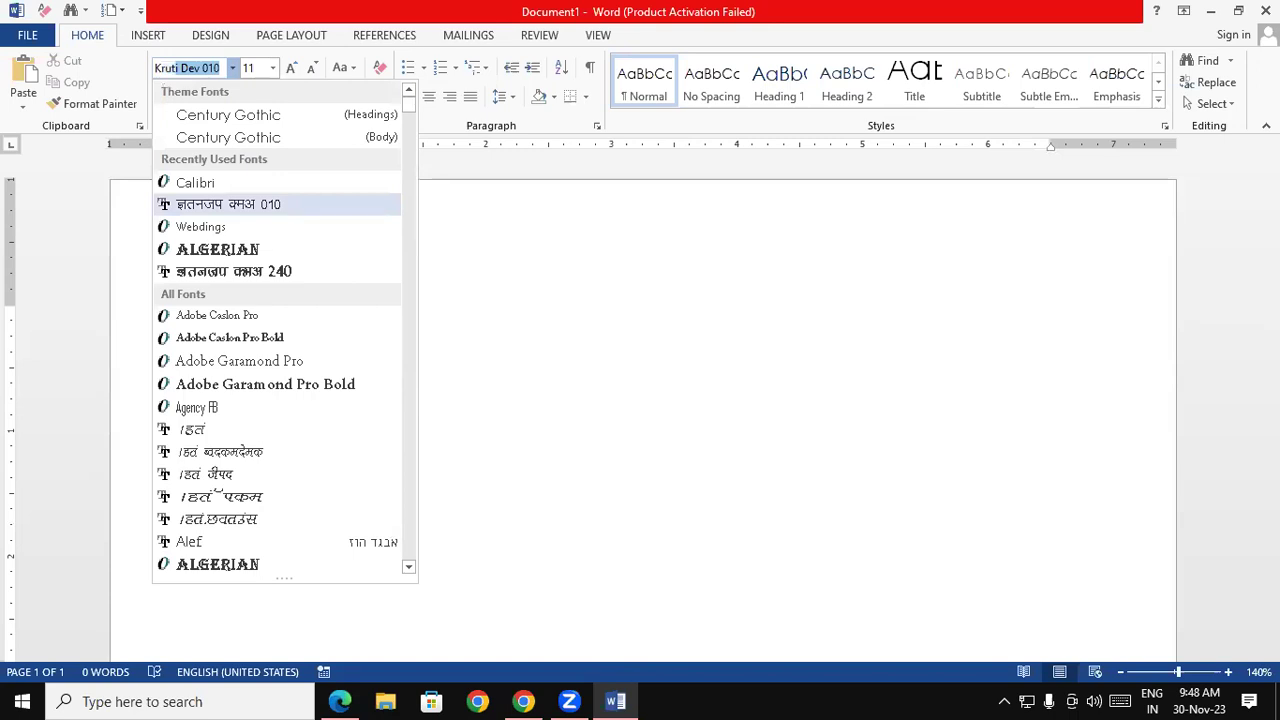
pyautogui.click(232, 76)
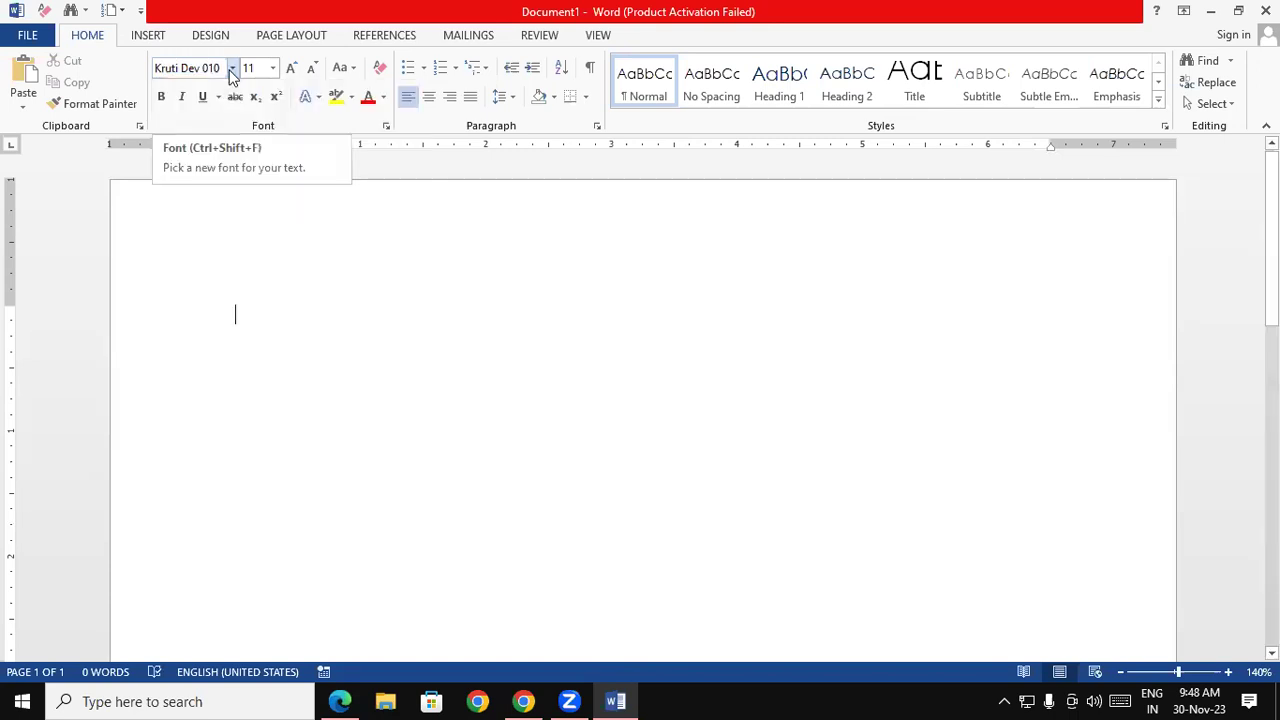
# Change the document font to Kruti Dev 011 from the font list.
pyautogui.hotkey('ctrl', 'shift', 'f')
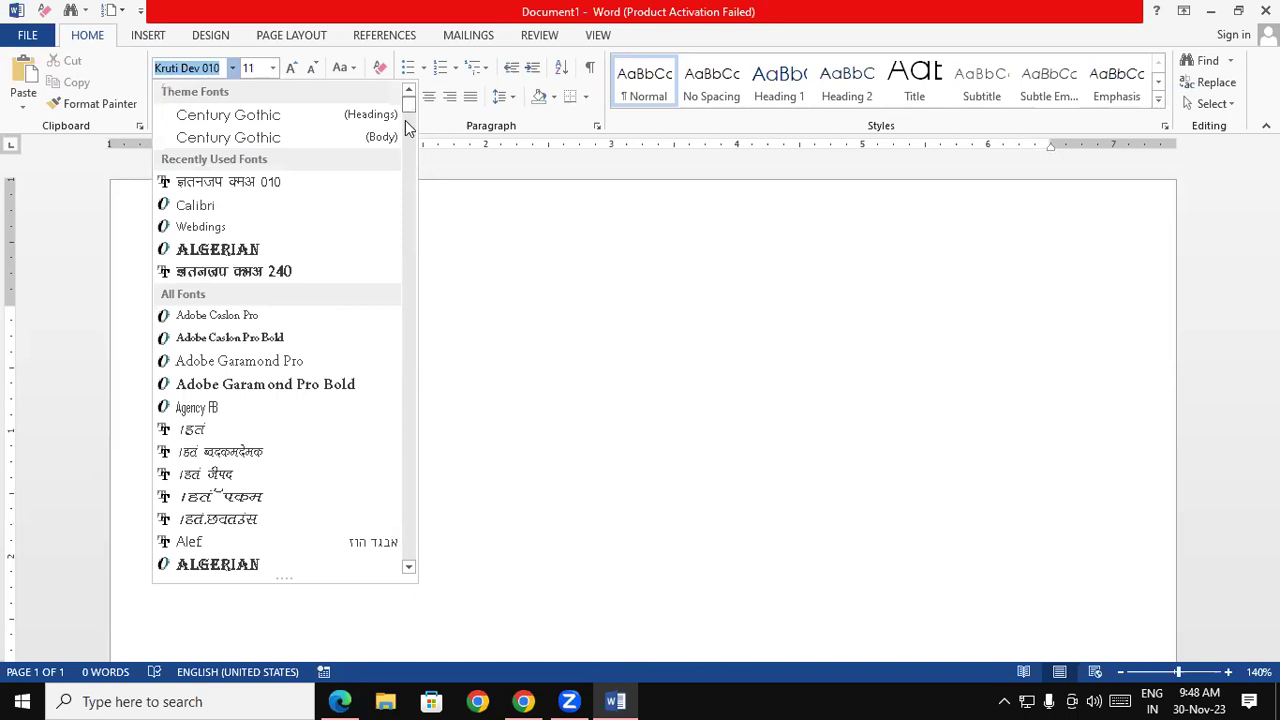
pyautogui.scroll(-10, 417, 270)
pyautogui.scroll(-10, 415, 265)
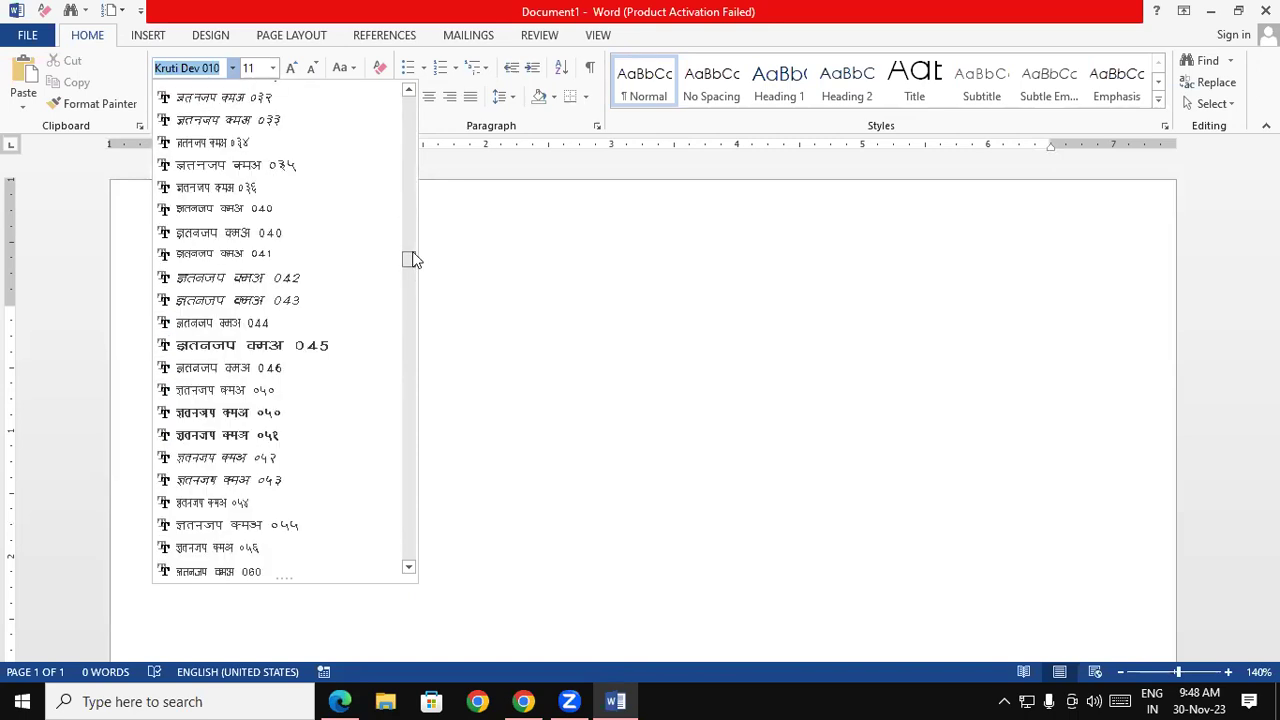
pyautogui.scroll(1, 280, 215)
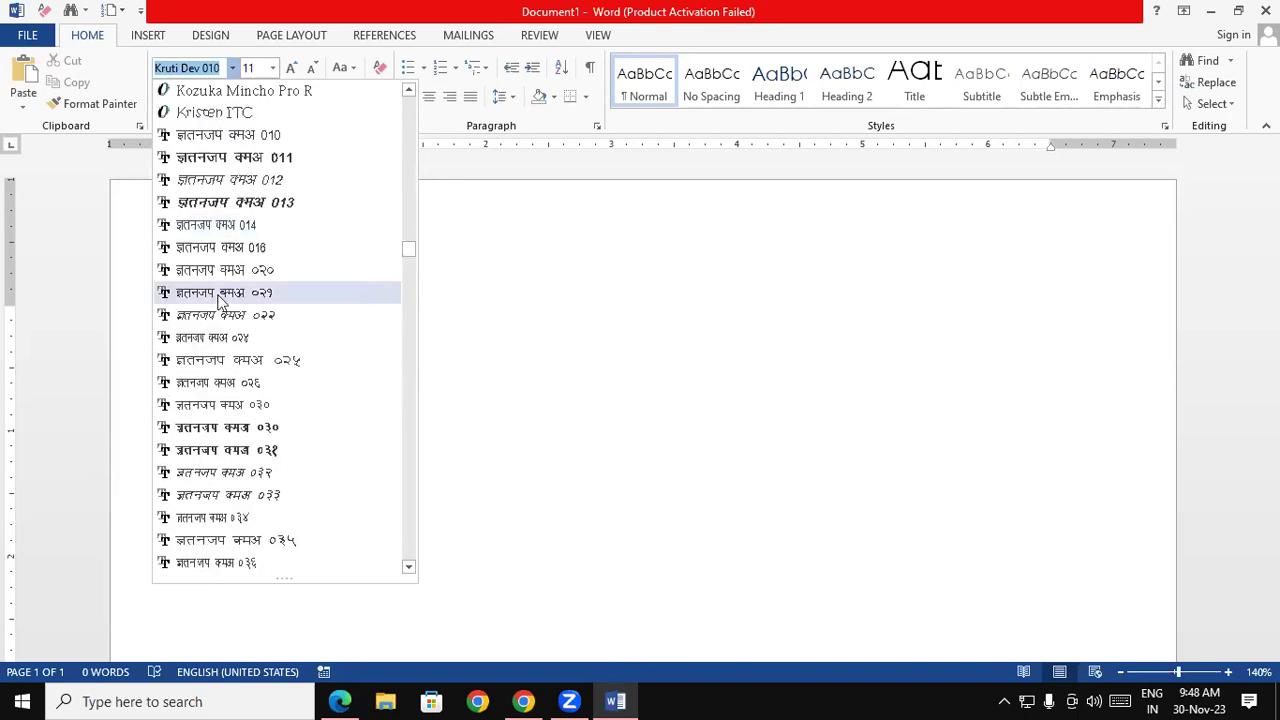
pyautogui.click(268, 157)
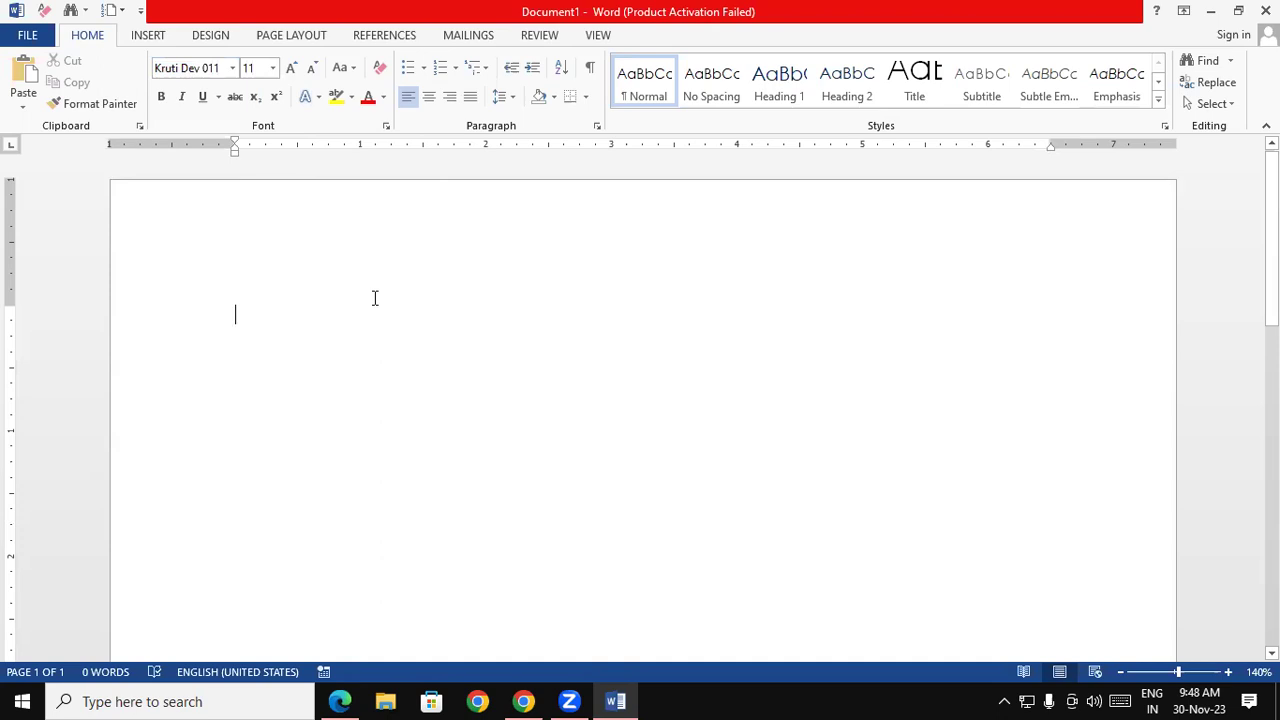
# Launch WordPad from the Run box and set its font to Kruti Dev 010.
pyautogui.press('super+r')
pyautogui.write('wor')
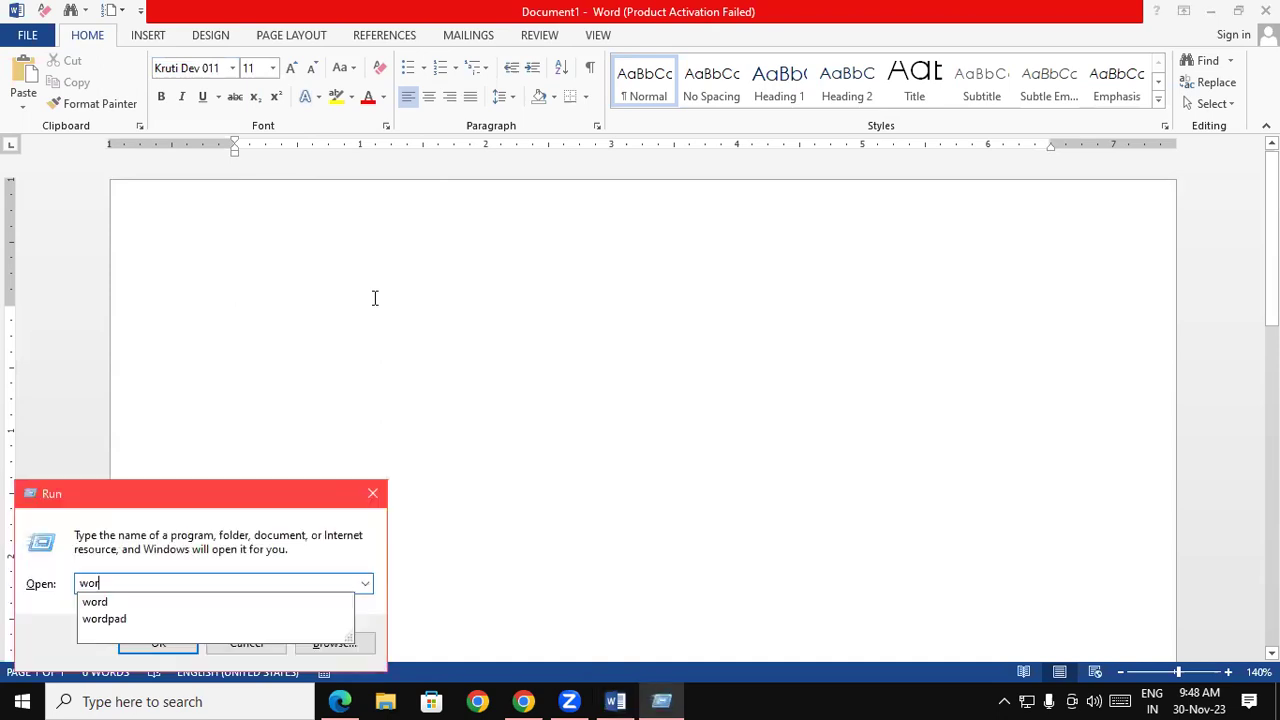
pyautogui.write('dpa')
pyautogui.press('Return')
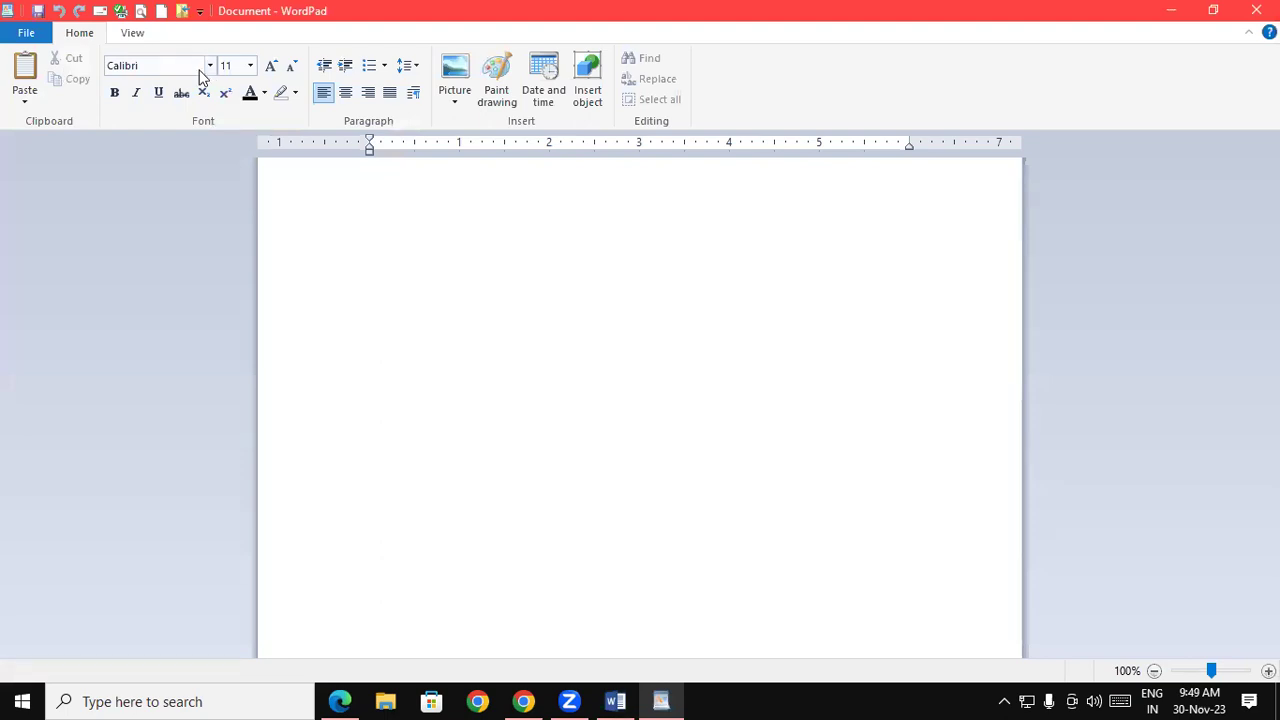
pyautogui.click(188, 65)
pyautogui.write('Kr')
pyautogui.write('uti Dev 010')
pyautogui.press('Return')
# Enter notepad in the Run box to start Notepad.
pyautogui.press('super+r')
pyautogui.write('note')
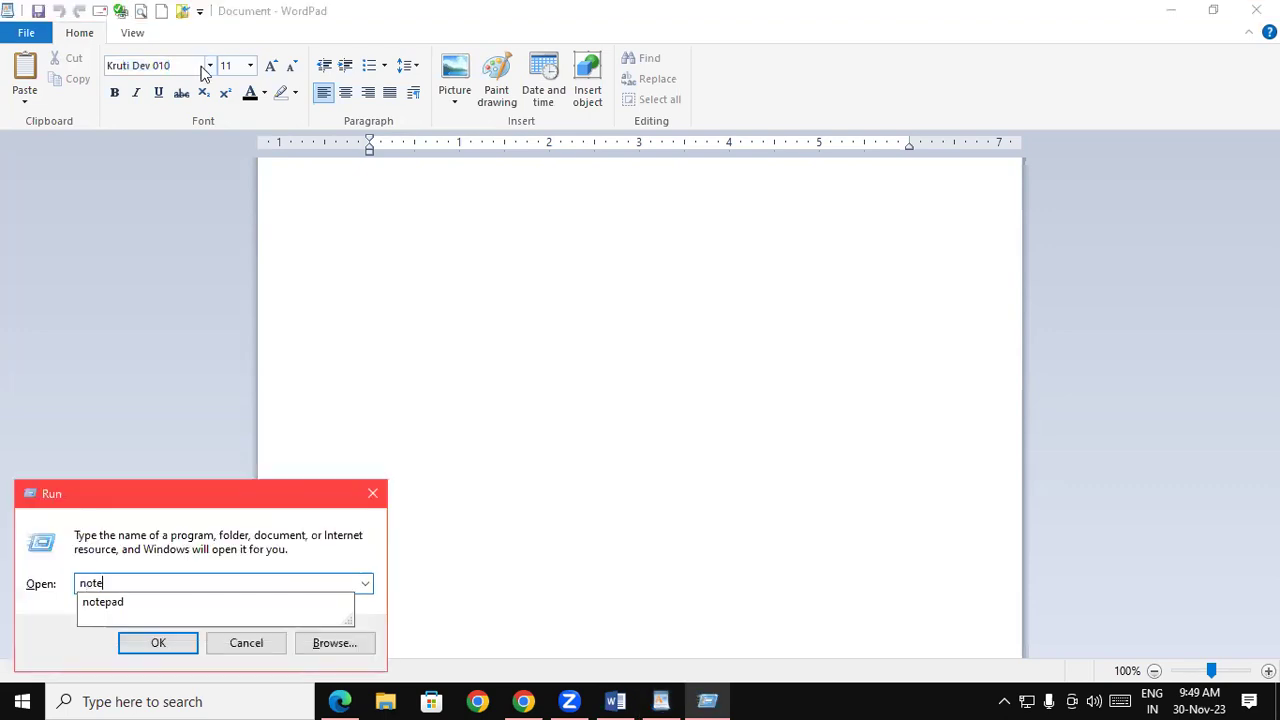
pyautogui.press('Down')
# Maximise Notepad, set its font to Kruti Dev 011, and type 'rgerf' as Hindi.
pyautogui.press('Return')
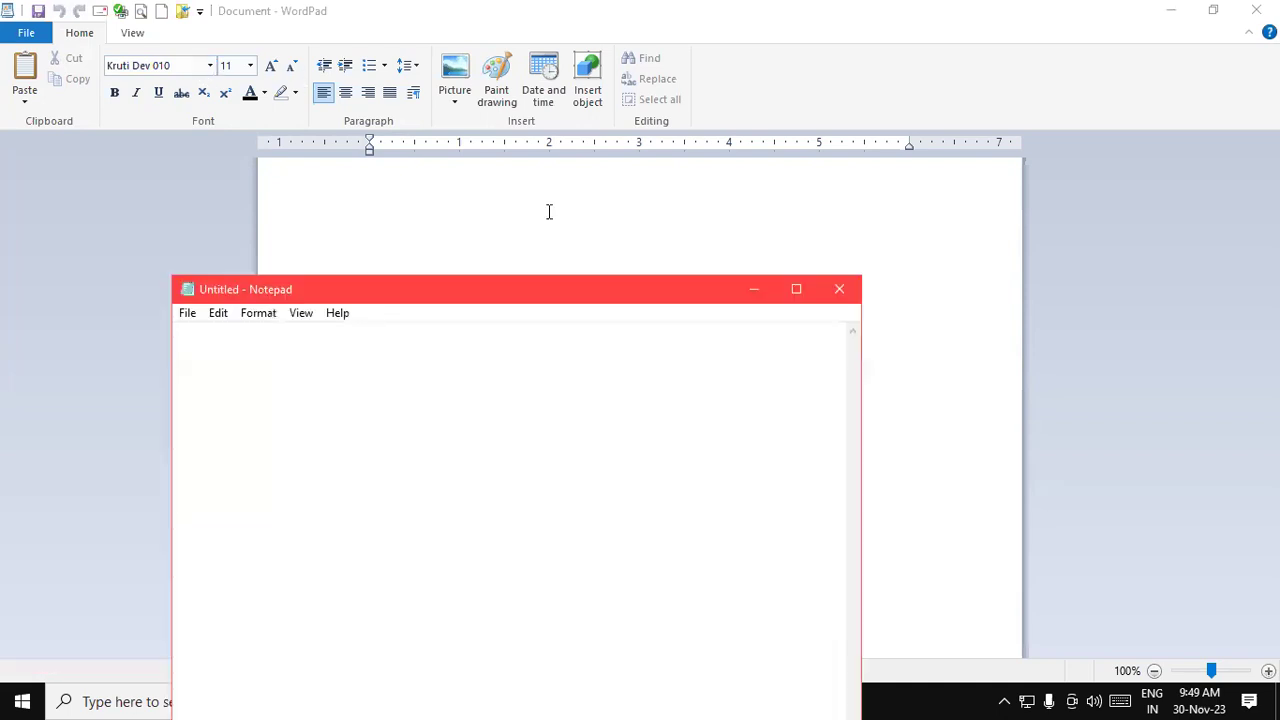
pyautogui.press('super+Up')
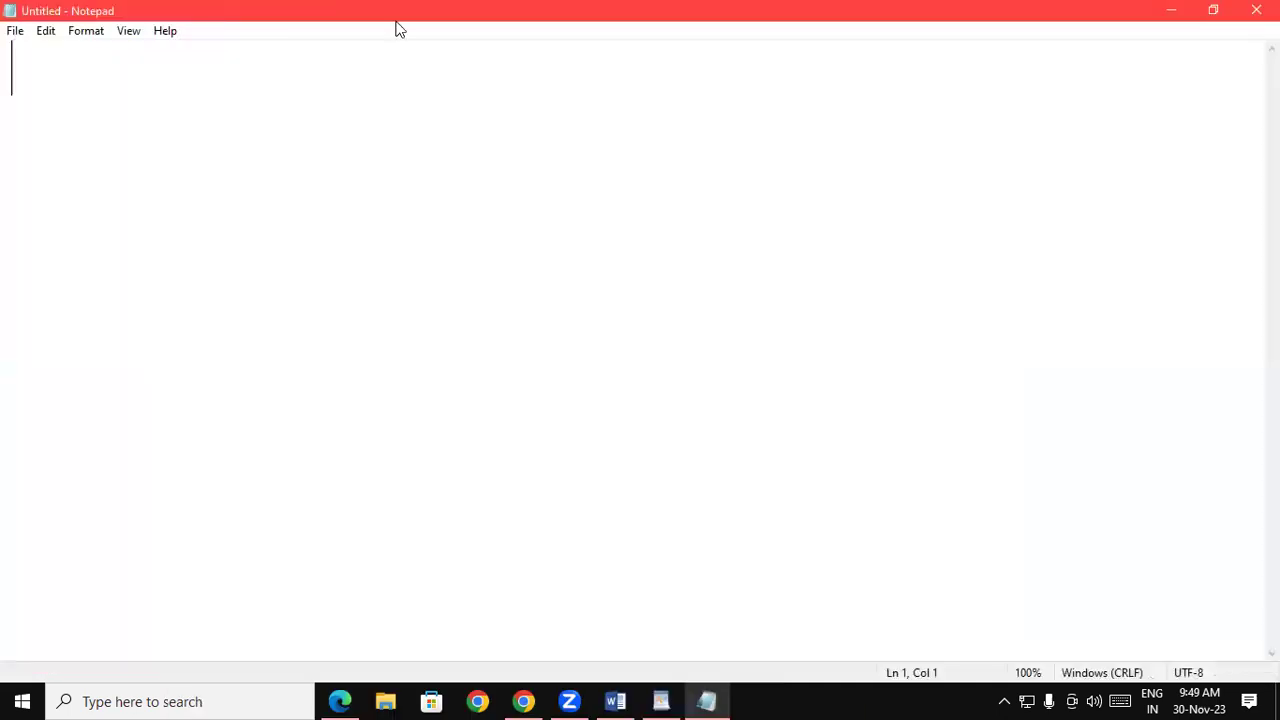
pyautogui.click(92, 35)
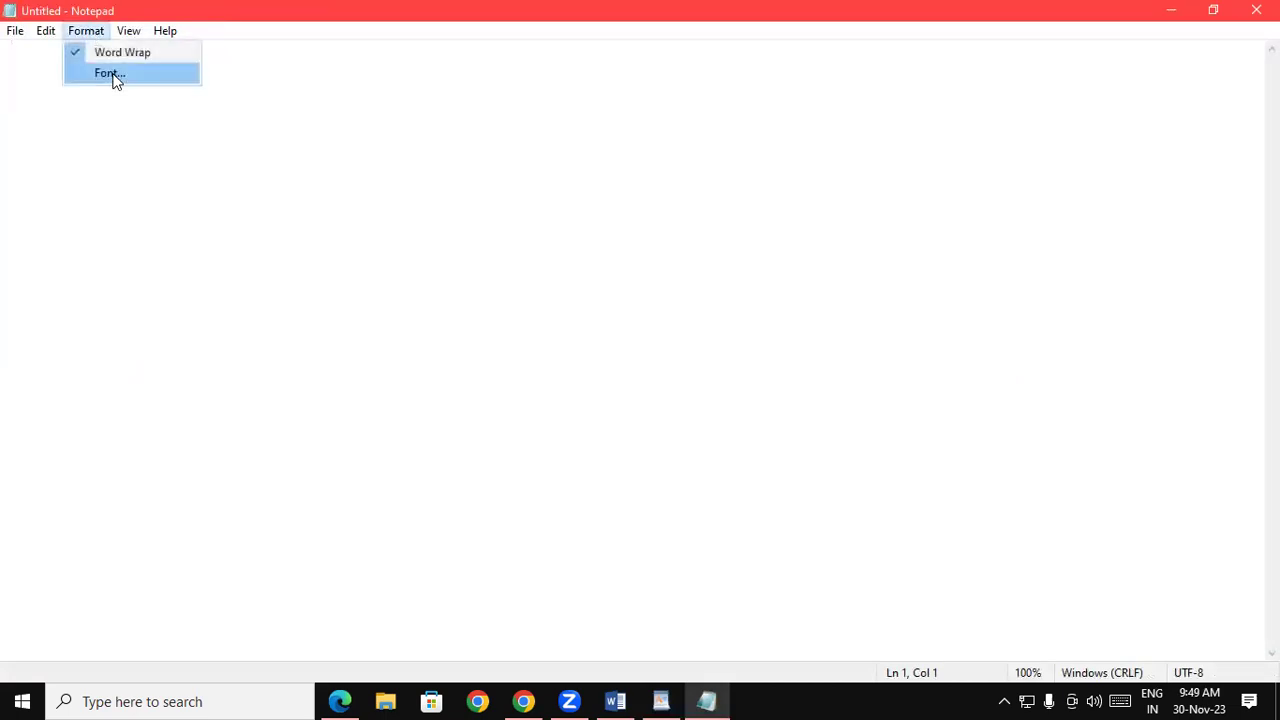
pyautogui.click(112, 74)
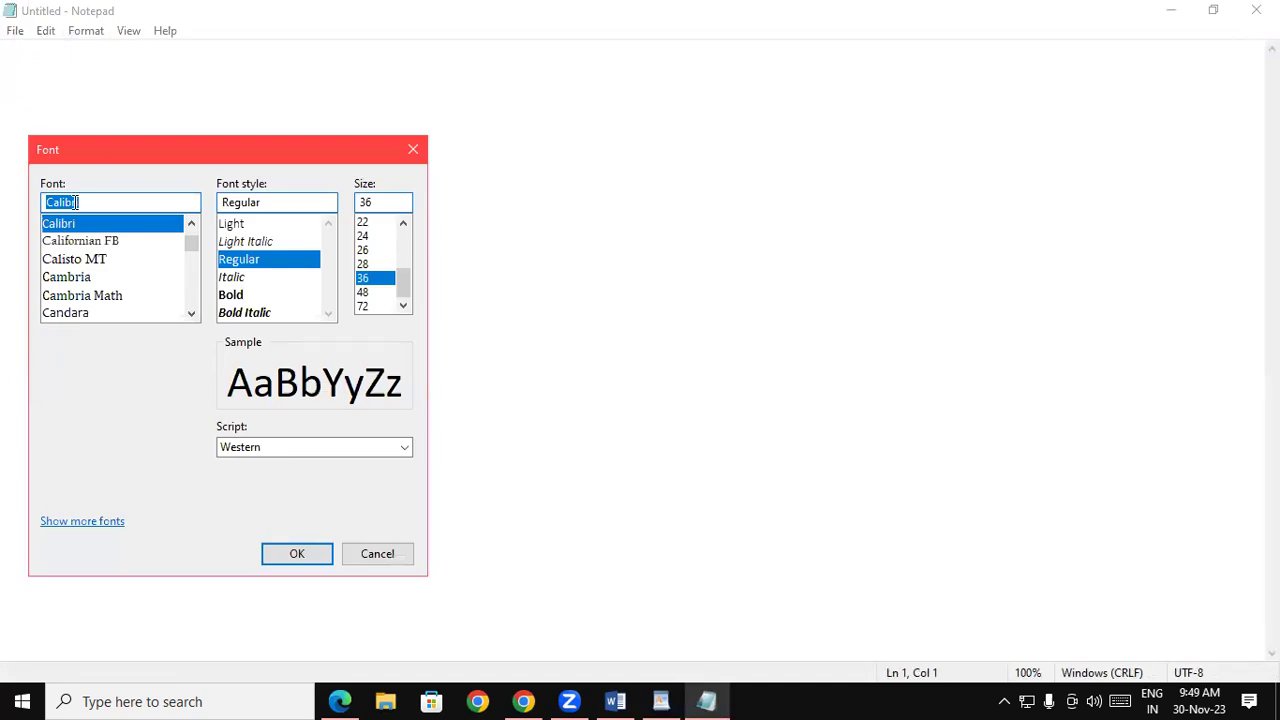
pyautogui.write('kru')
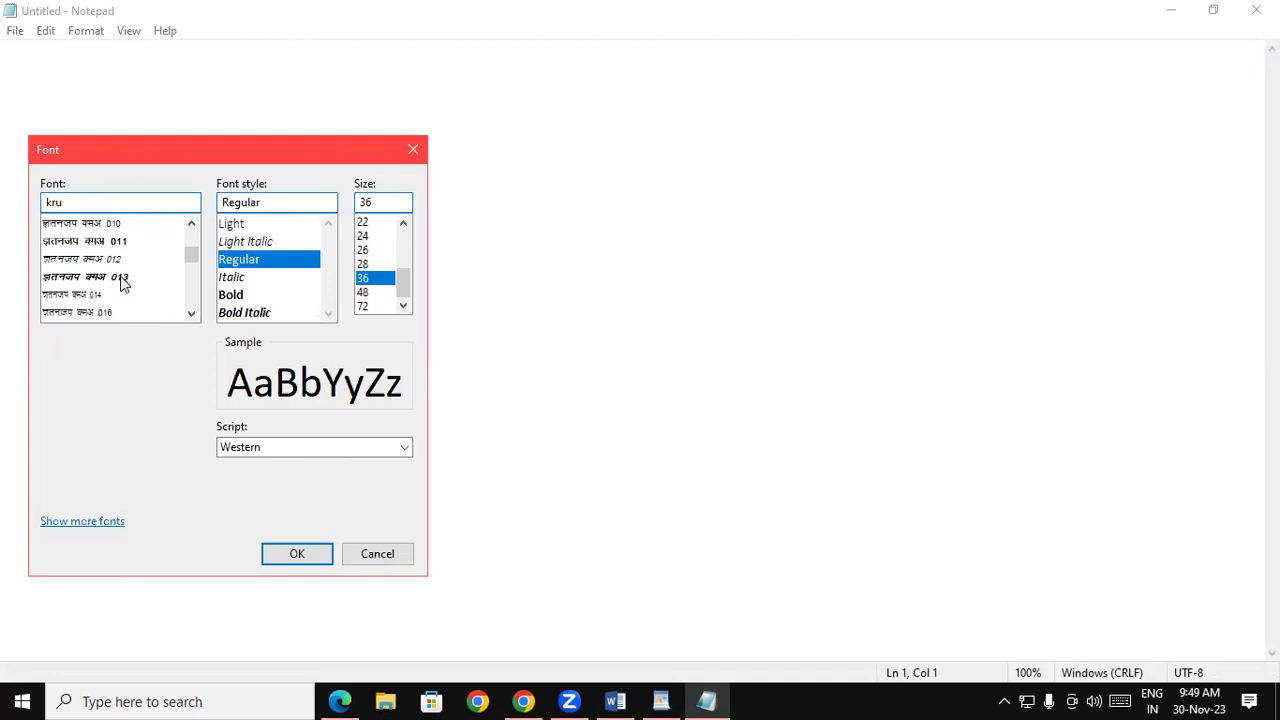
pyautogui.click(127, 244)
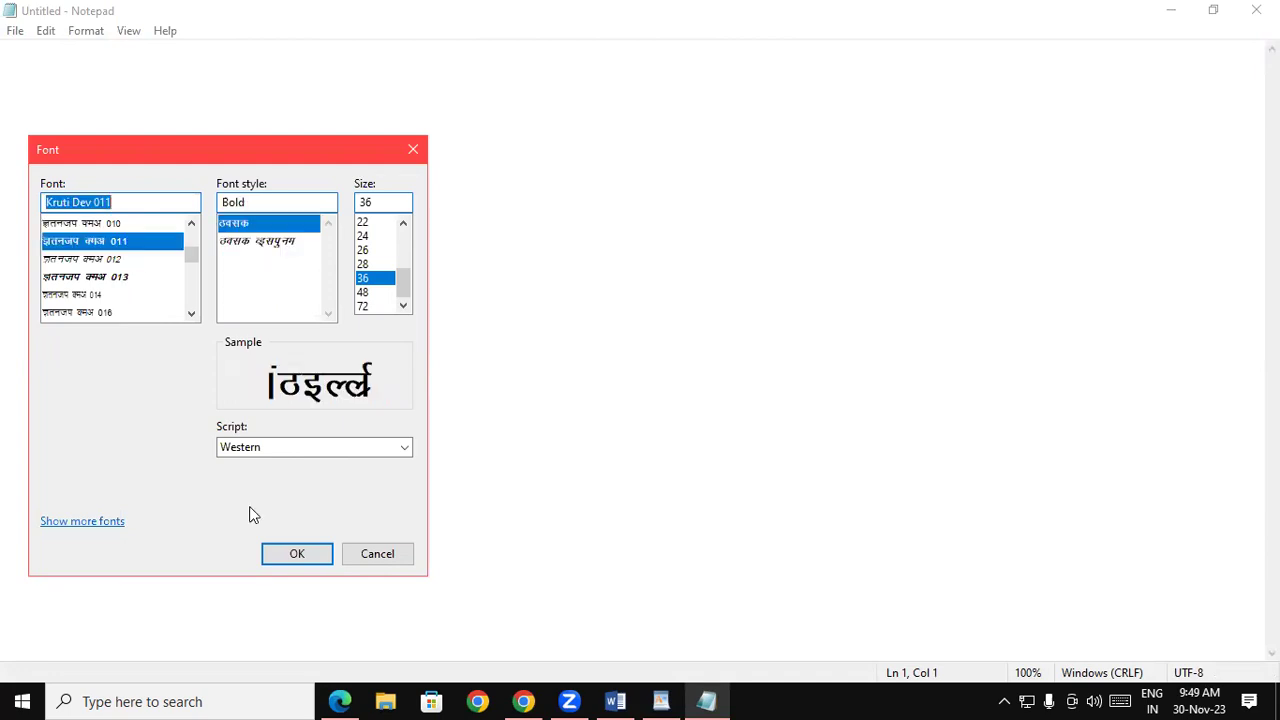
pyautogui.press('Return')
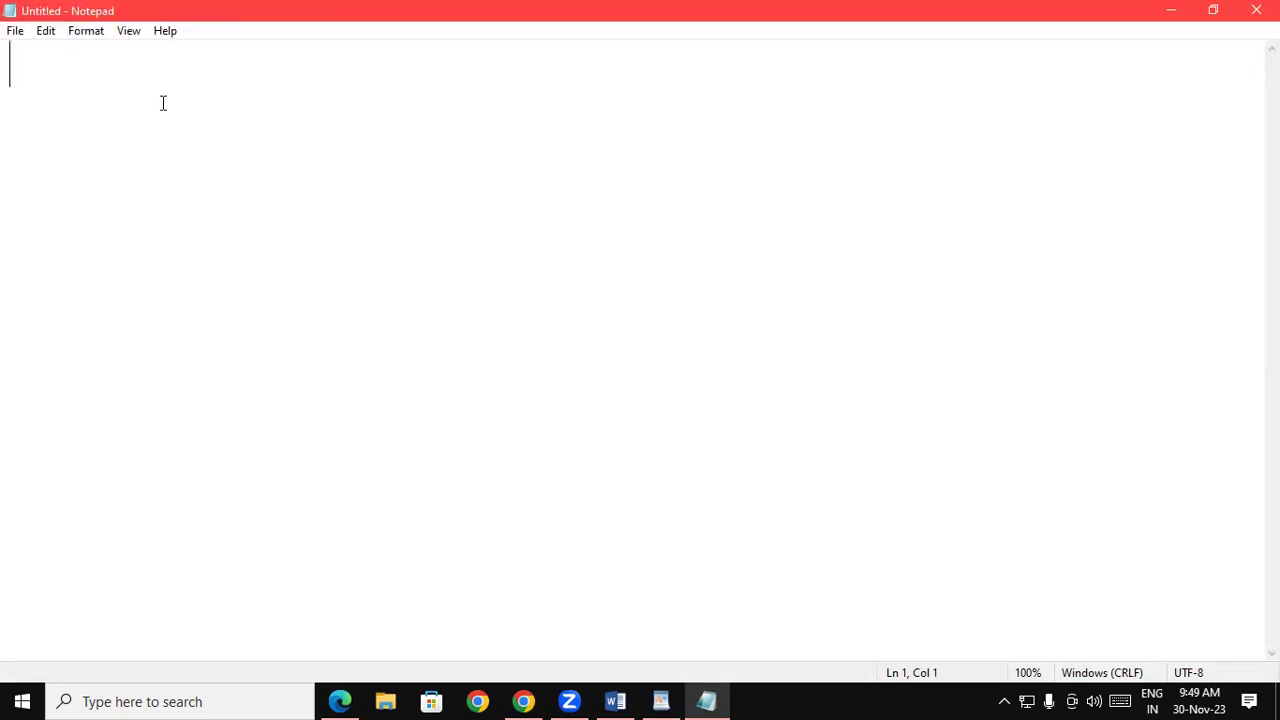
pyautogui.write('rgerf')
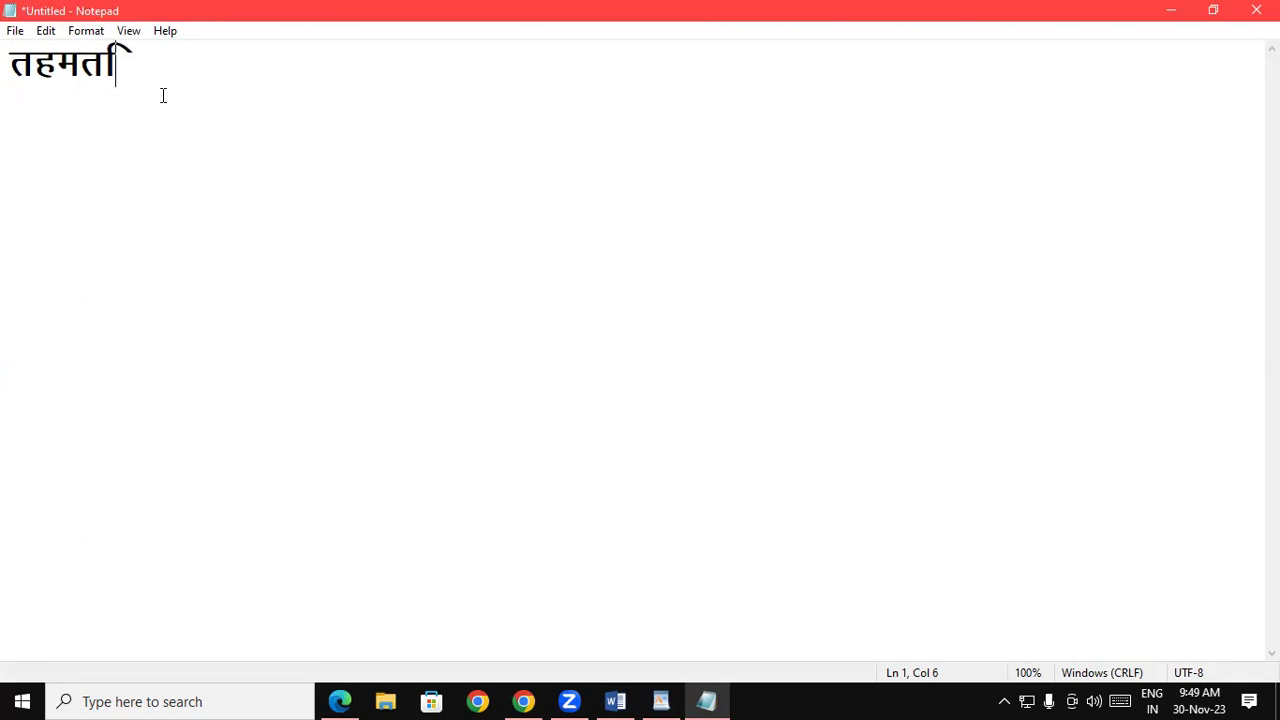
# Switch Notepad's font back to Calibri and close it without saving.
pyautogui.click(88, 32)
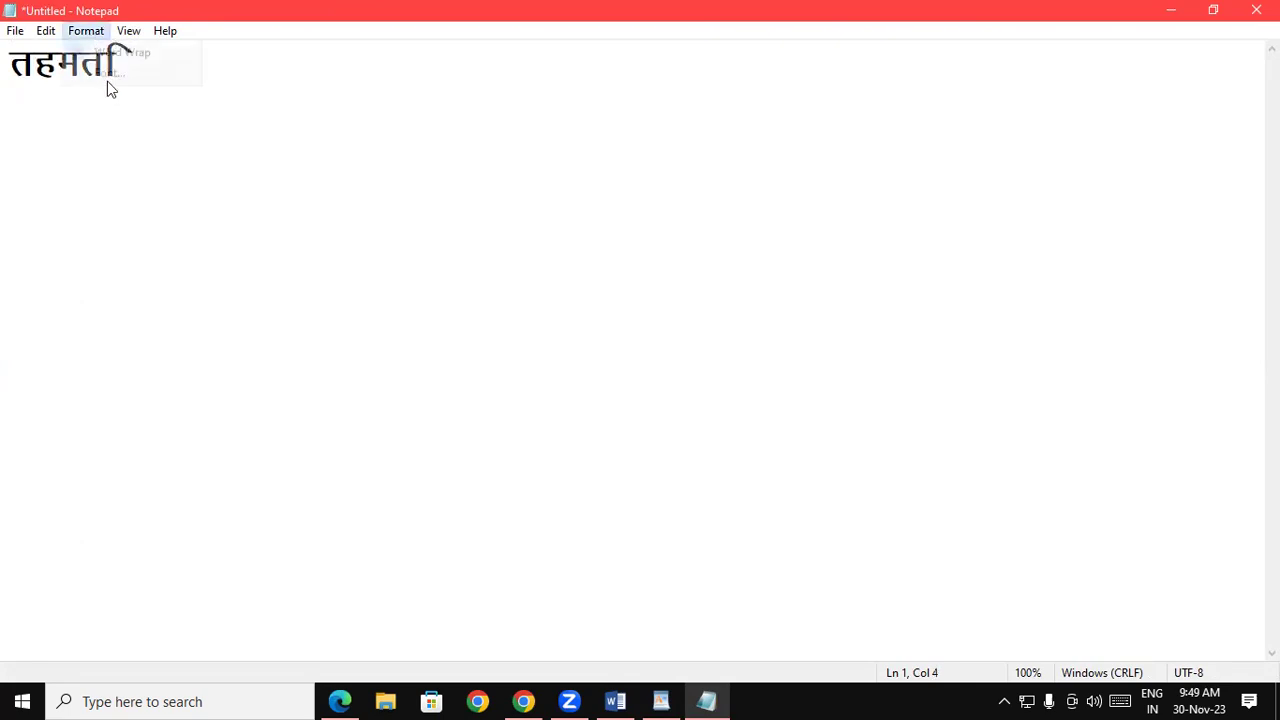
pyautogui.click(108, 73)
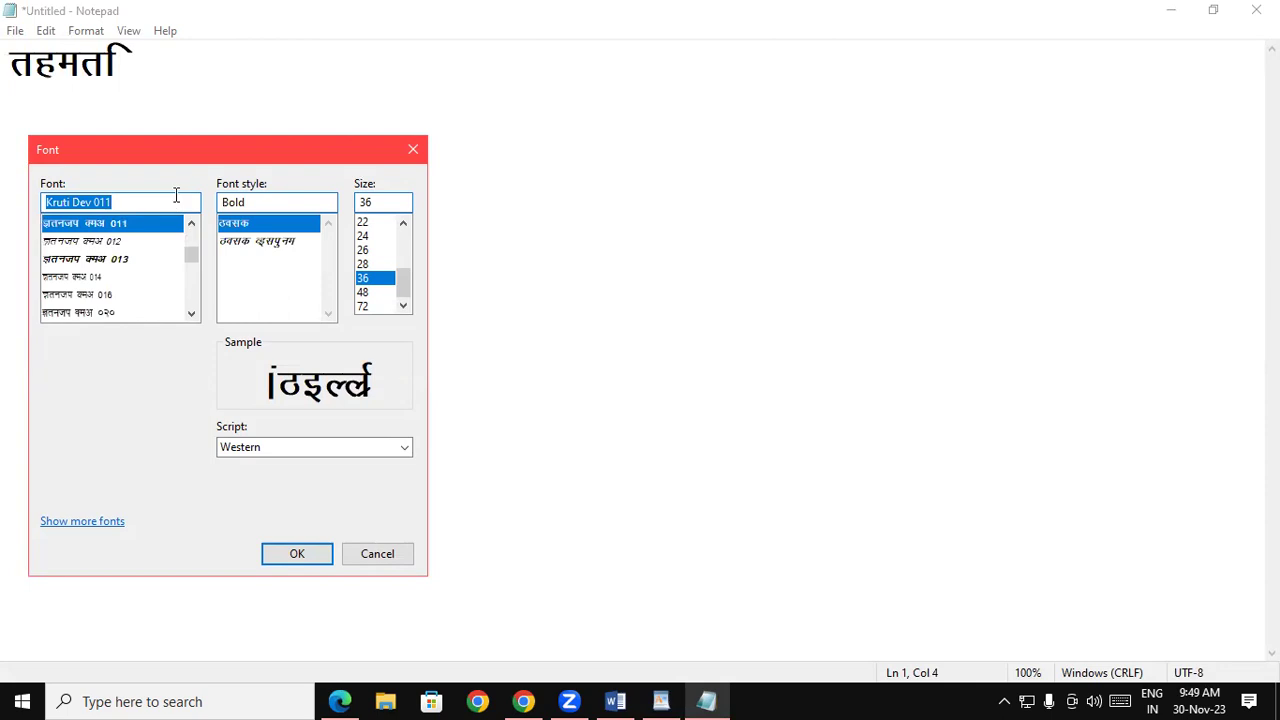
pyautogui.write('calibri')
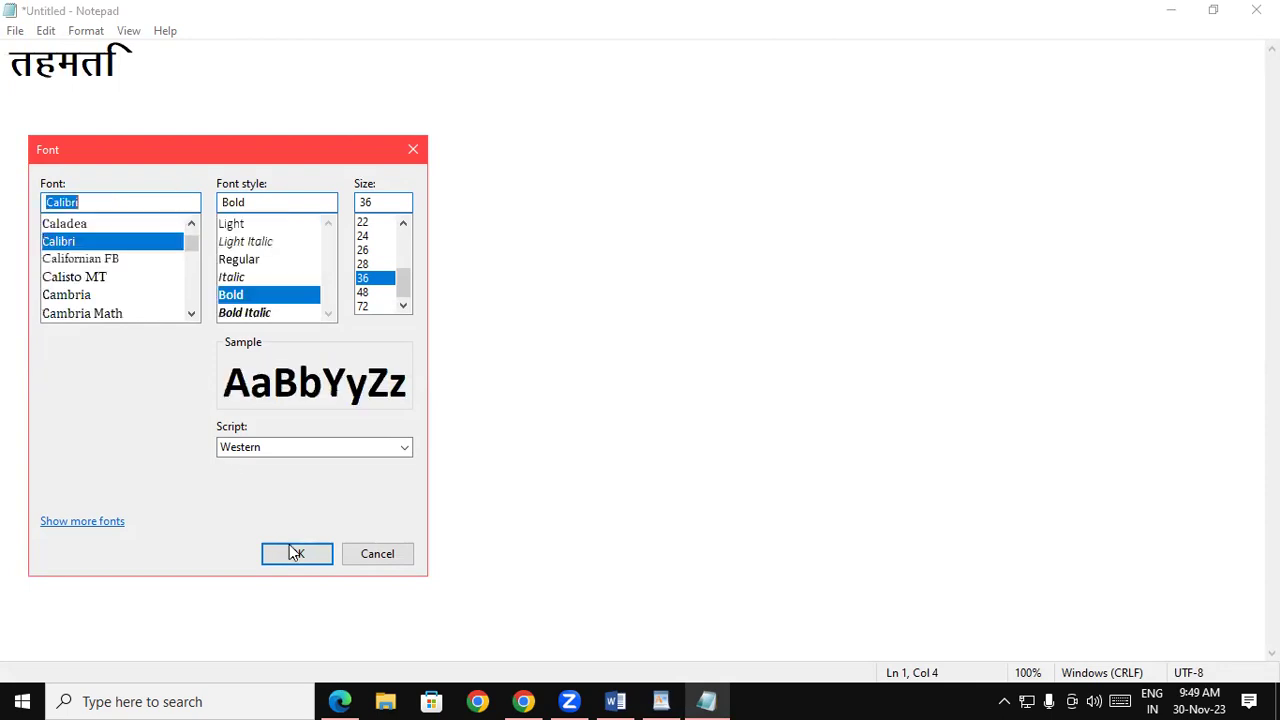
pyautogui.click(297, 553)
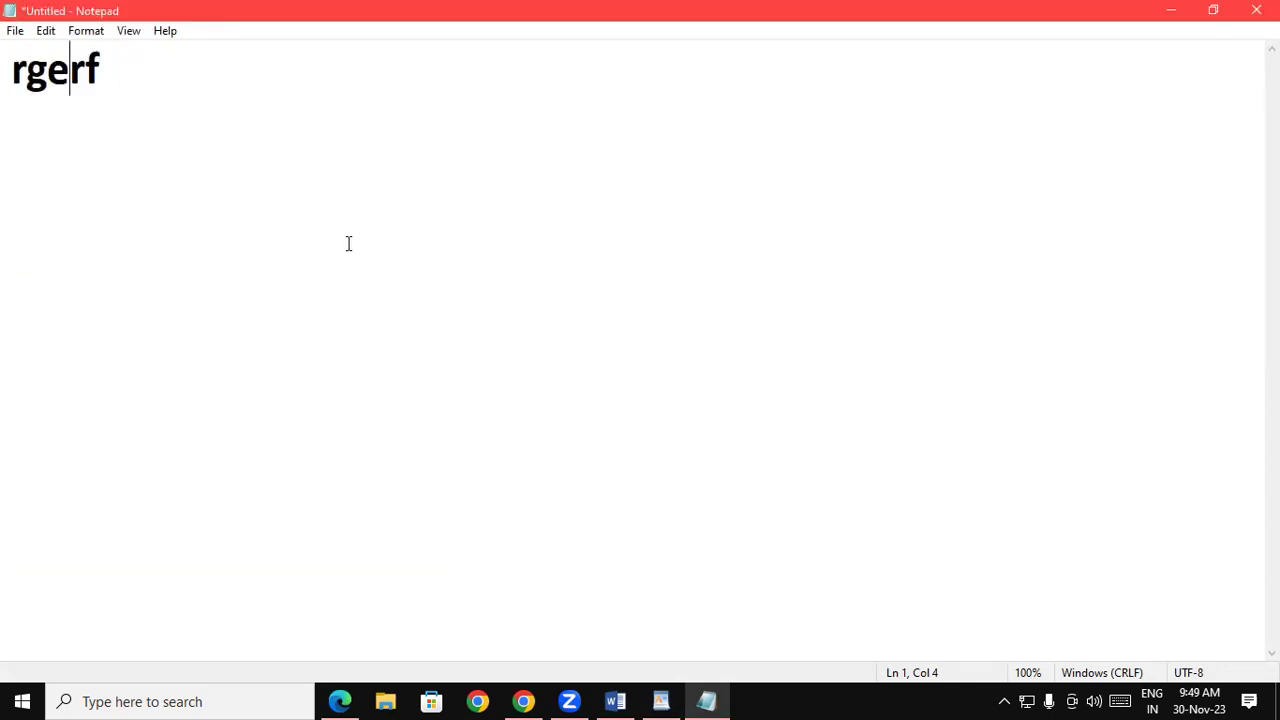
pyautogui.hotkey('alt', 'F4')
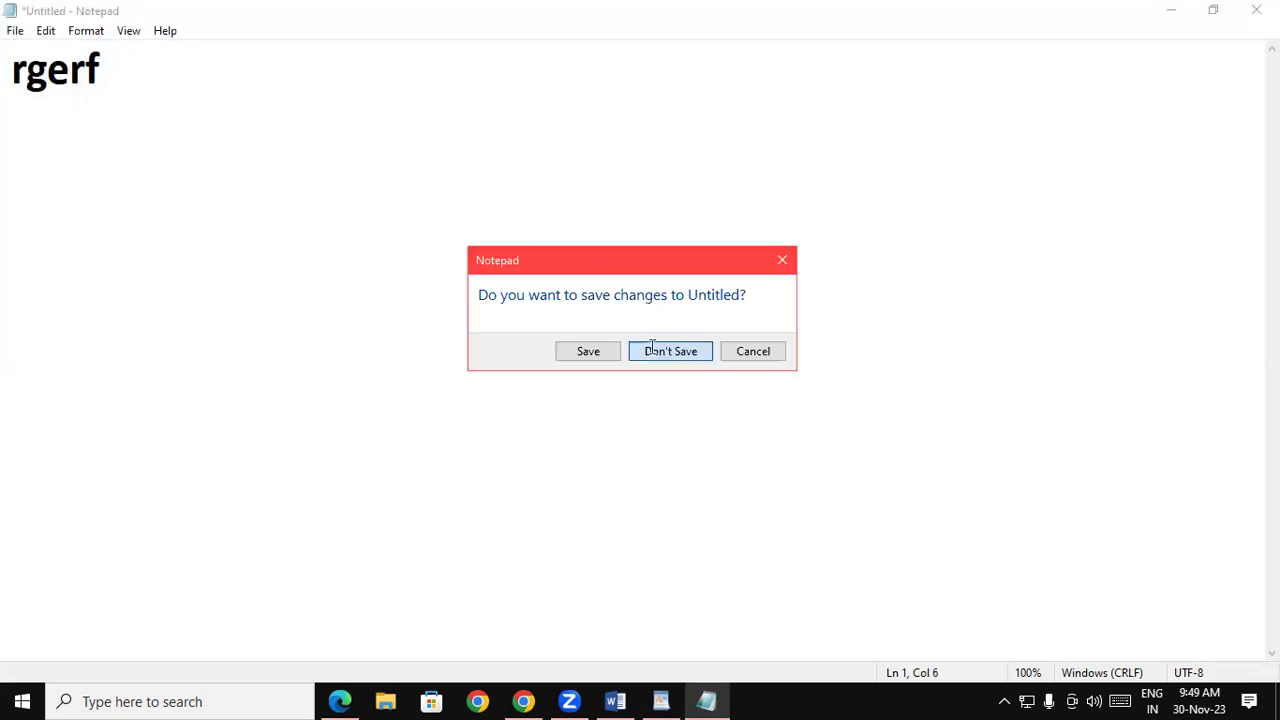
# Close Notepad without saving and change WordPad's font from the previous Kruti Dev to Kruti Dev 011.
pyautogui.press('Return')
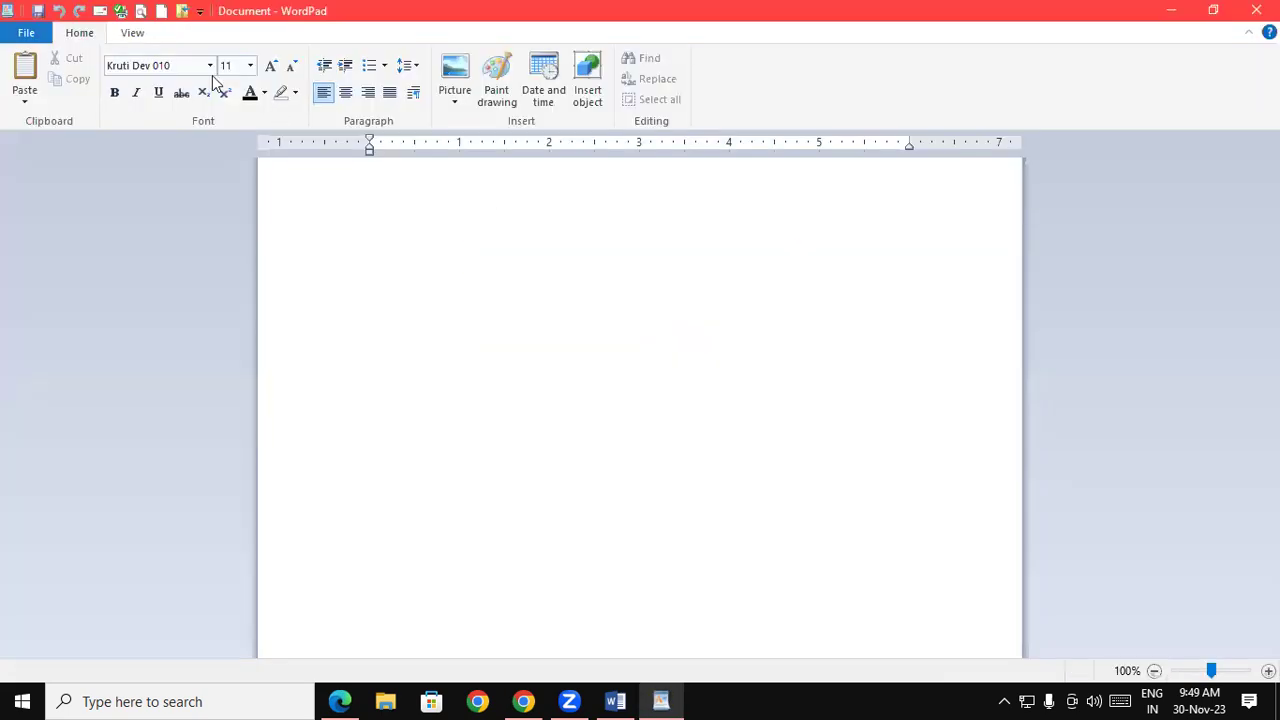
pyautogui.click(186, 64)
pyautogui.click(187, 64)
pyautogui.press('BackSpace')
pyautogui.write('1')
pyautogui.press('Return')
# Set the Hindi text to size 22 and type d[k to produce क ख.
pyautogui.keyDown('ctrl'); pyautogui.scroll(2, 1151, 604); pyautogui.keyUp('ctrl')
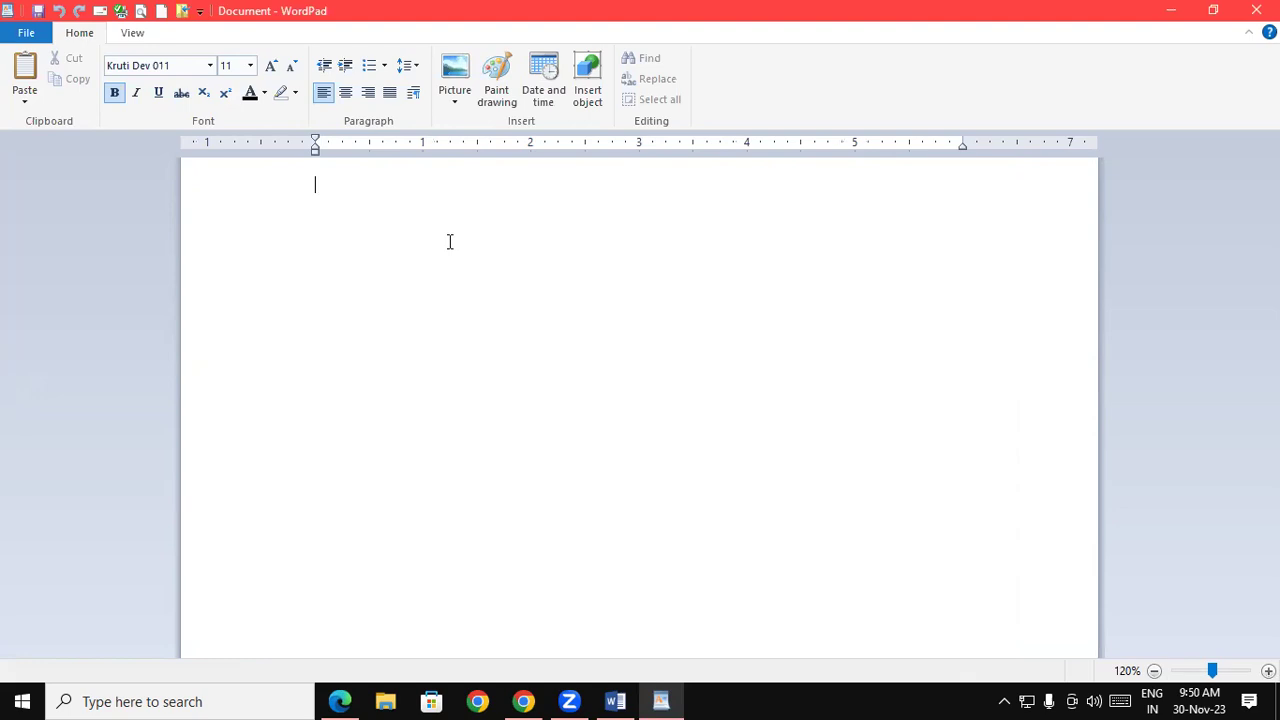
pyautogui.write('d')
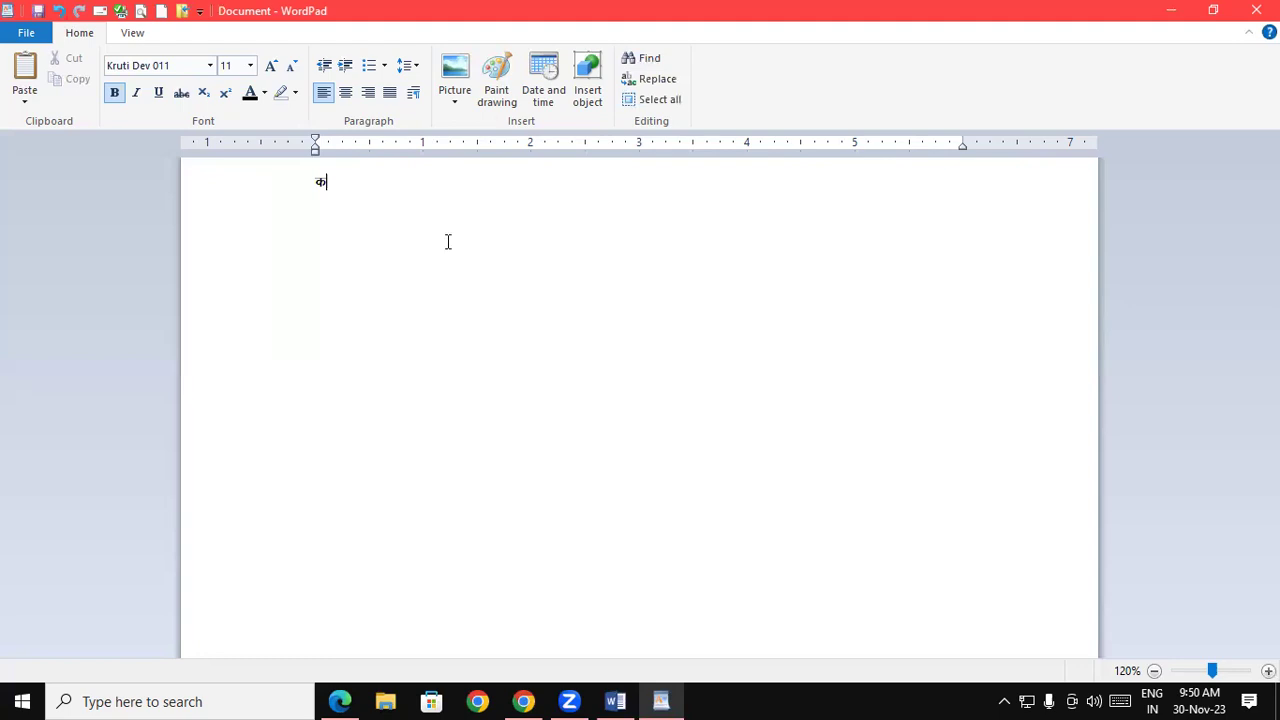
pyautogui.click(276, 66)
pyautogui.click(276, 66)
pyautogui.click(286, 168)
pyautogui.click(250, 65)
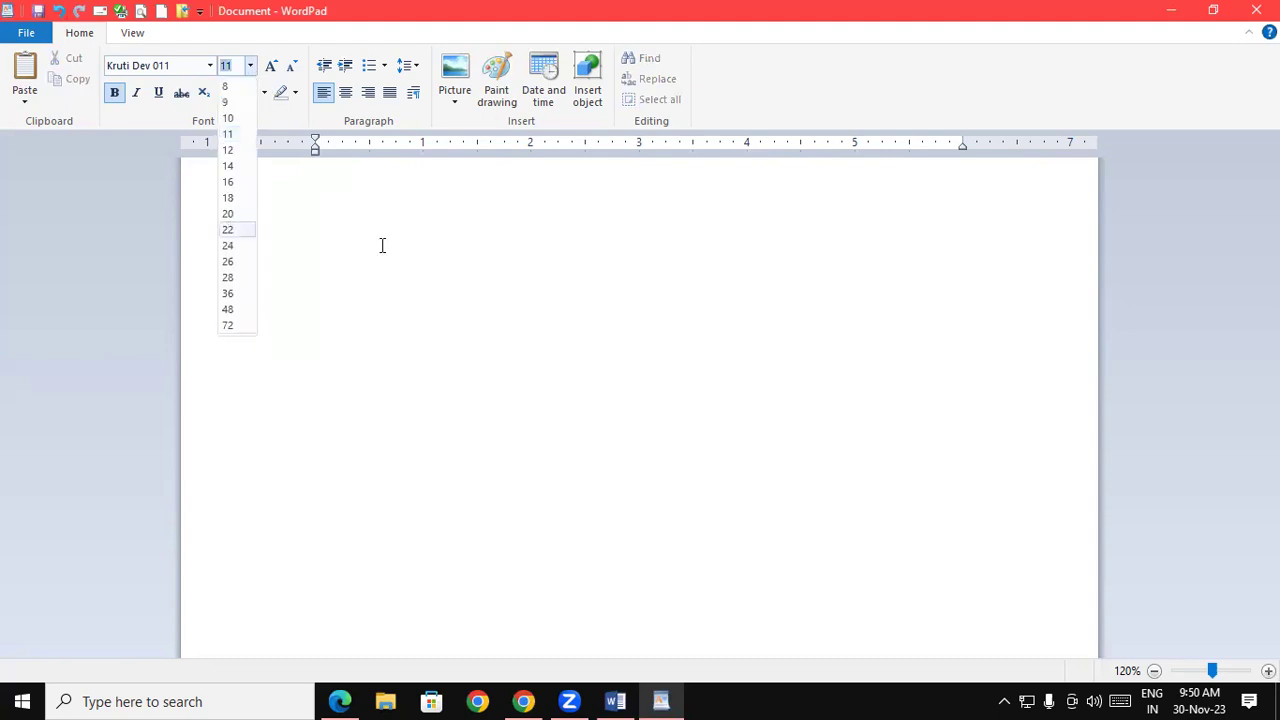
pyautogui.press('Return')
pyautogui.write('d')
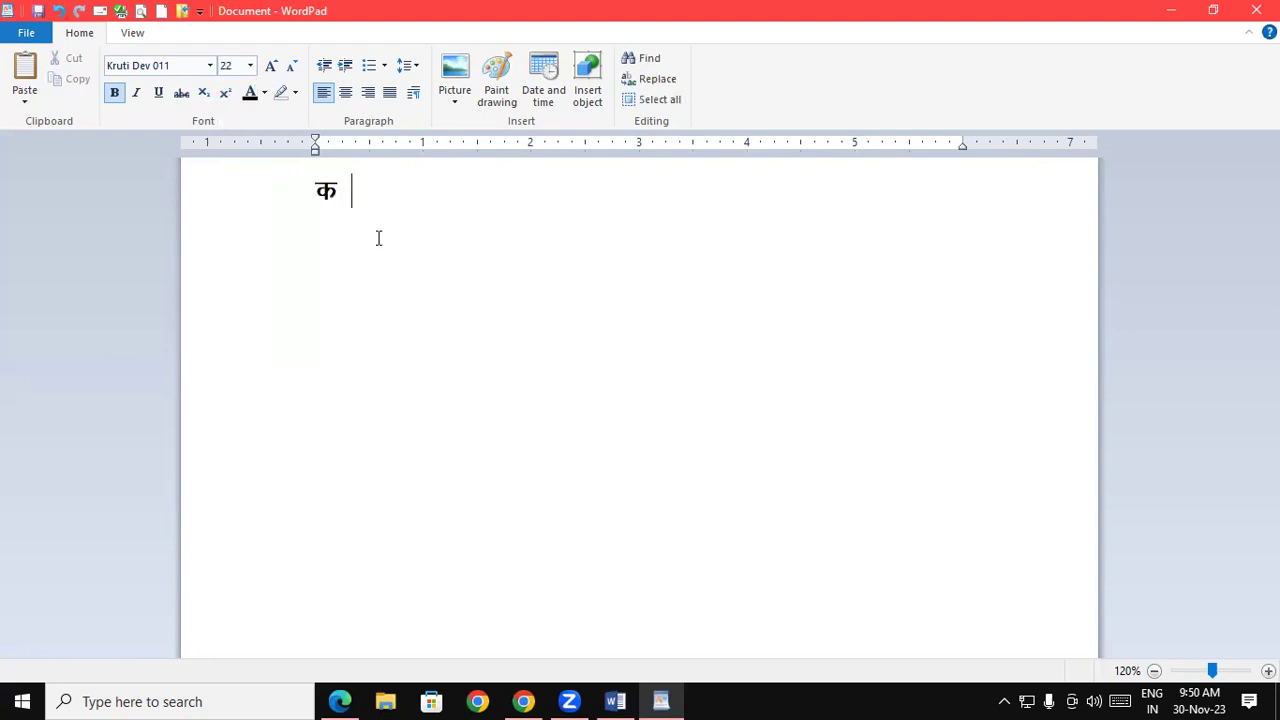
pyautogui.write('[')
pyautogui.write('k')
# Apply Kruti Dev 095, then Kruti Dev 085, to the line क ख.
pyautogui.click(250, 180)
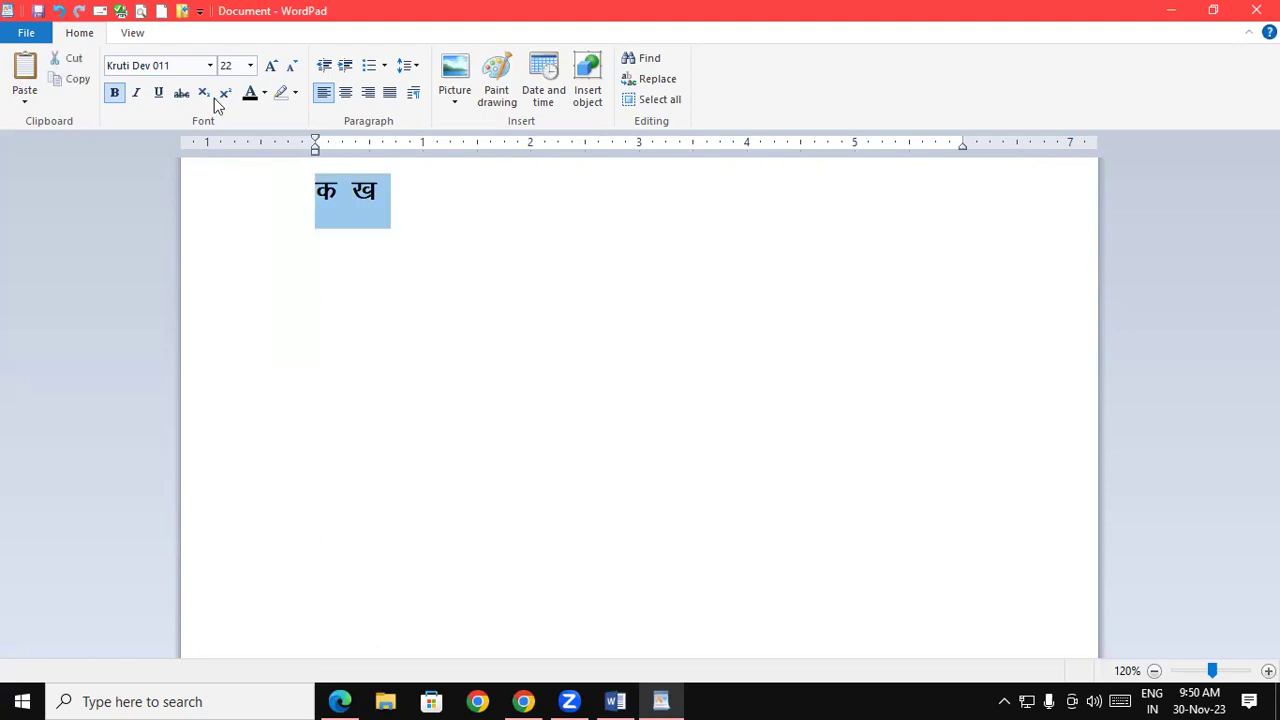
pyautogui.click(210, 66)
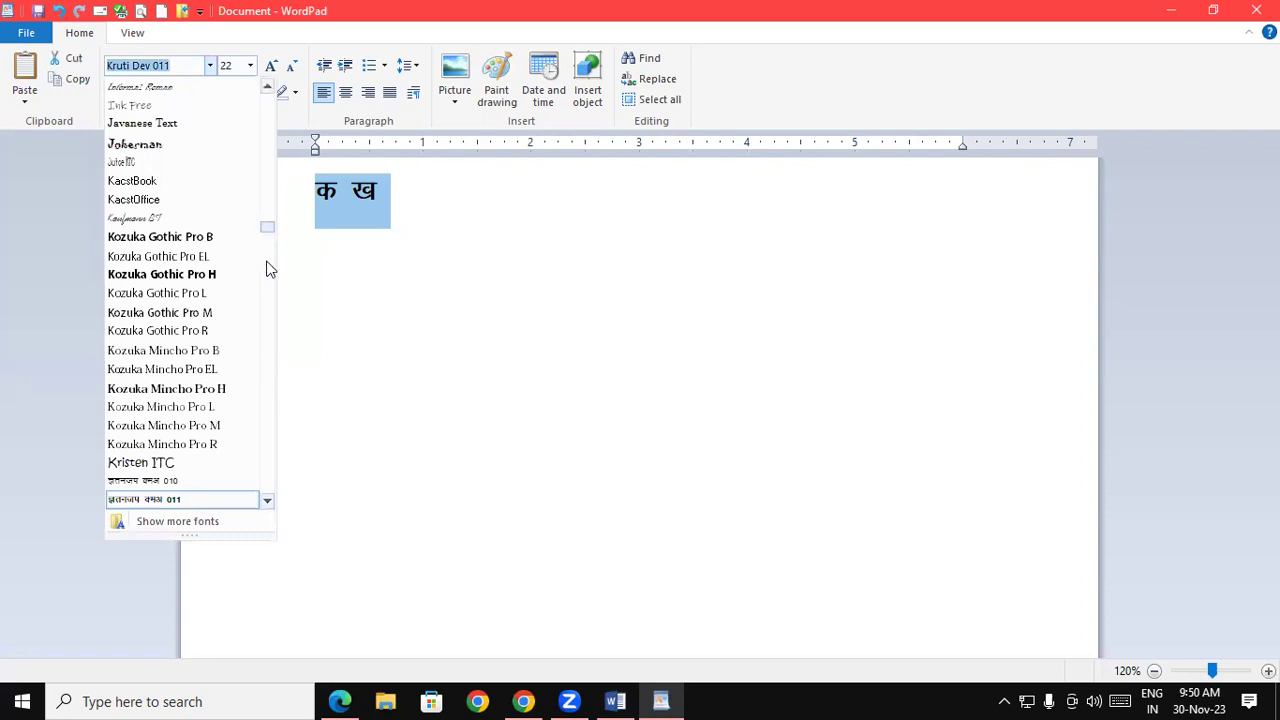
pyautogui.scroll(-8, 205, 170)
pyautogui.click(193, 155)
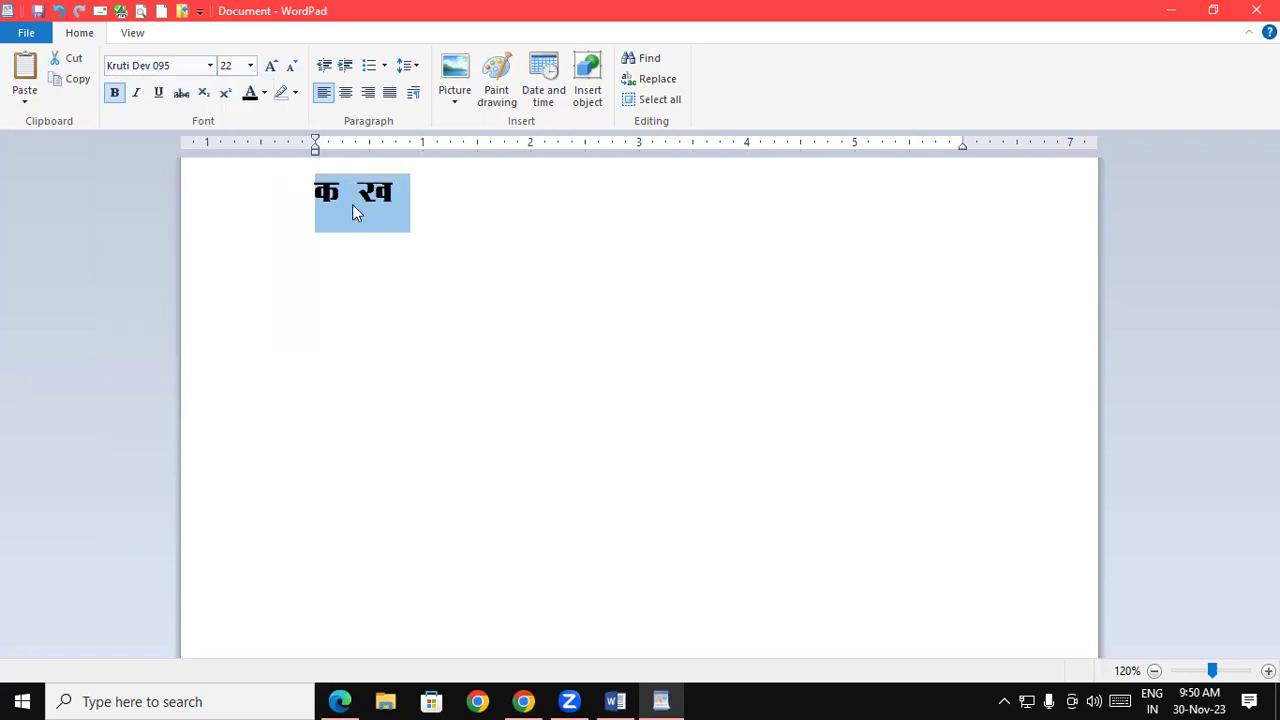
pyautogui.click(210, 65)
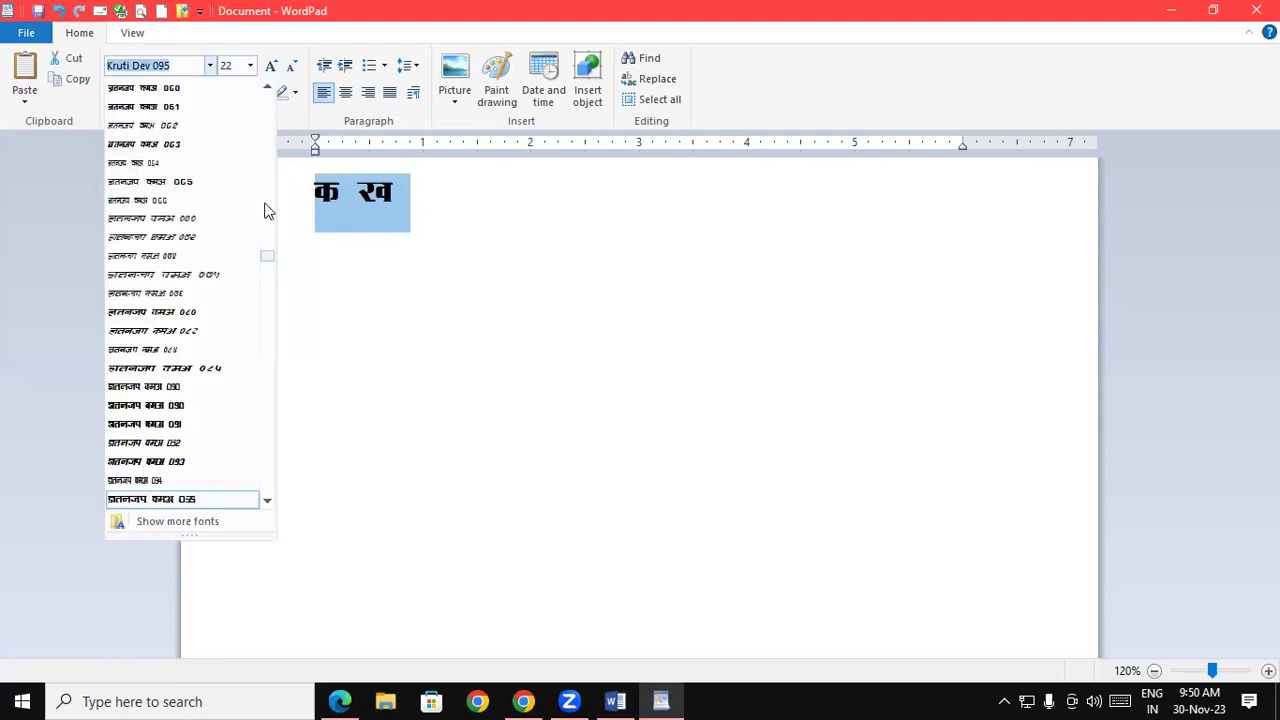
pyautogui.click(347, 208)
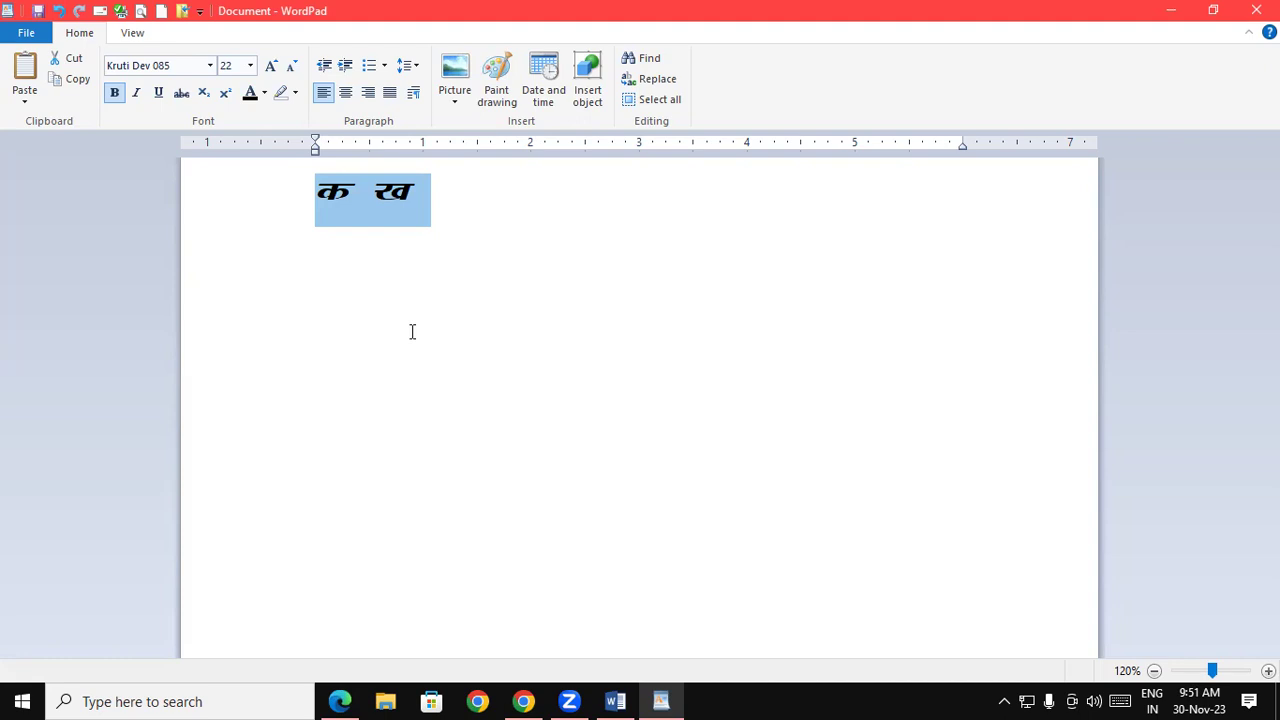
# Delete the letters, try typing d and Caps Lock D, then erase everything.
pyautogui.press('BackSpace')
pyautogui.write('d')
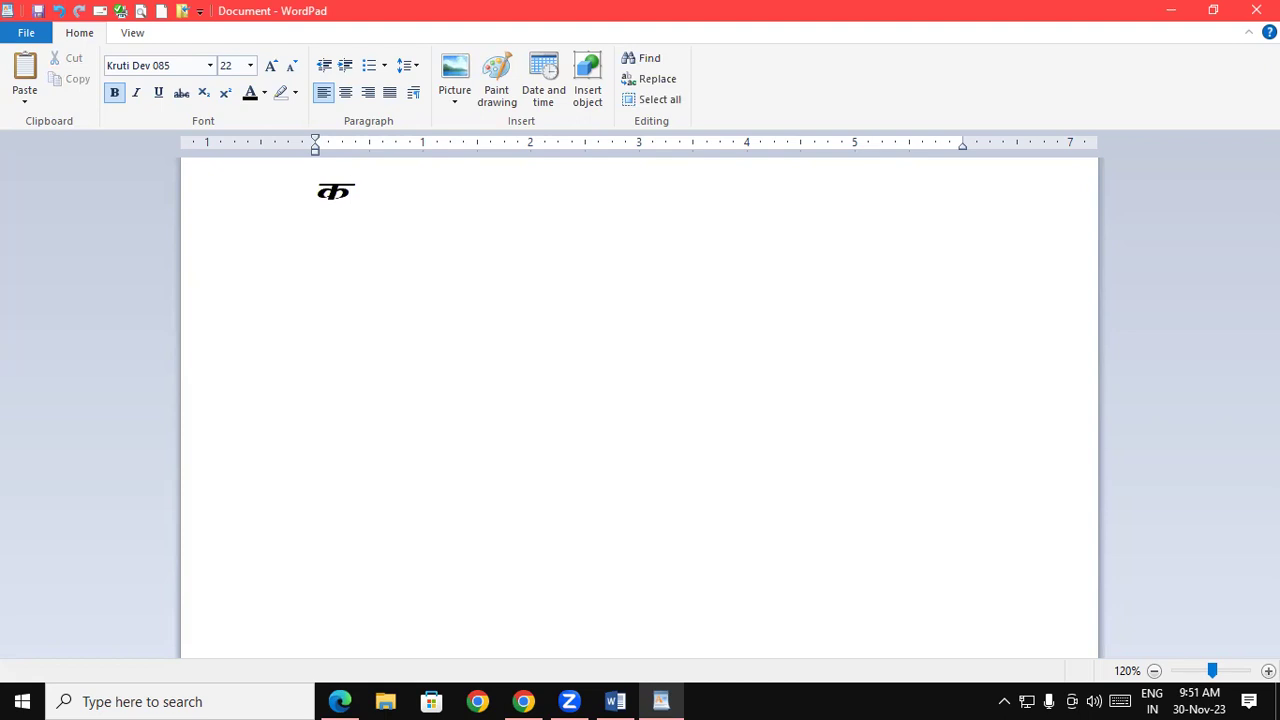
pyautogui.press('capslock')
pyautogui.write('D')
pyautogui.press('BackSpace')
pyautogui.press('BackSpace')
pyautogui.press('BackSpace')
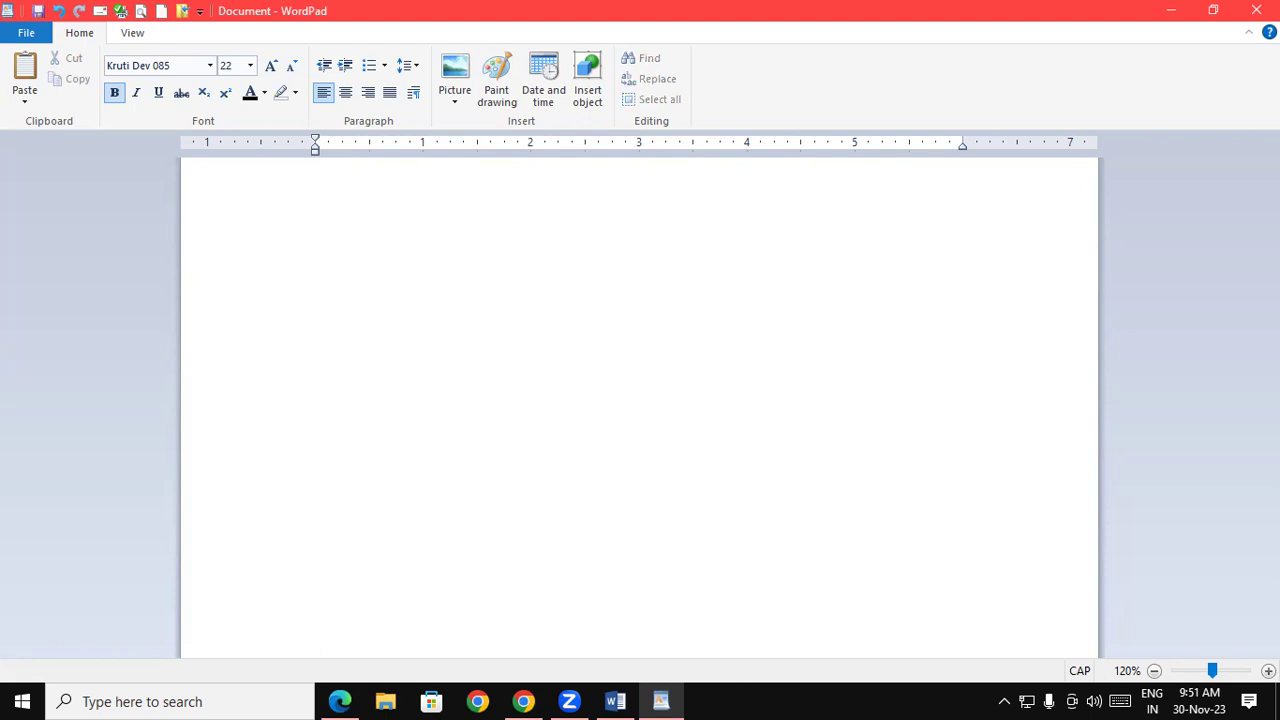
# Switch to Edge and scroll through the Kruti Dev keyboard layout chart in hindi shortcut key-converted.pdf.
pyautogui.click(340, 701)
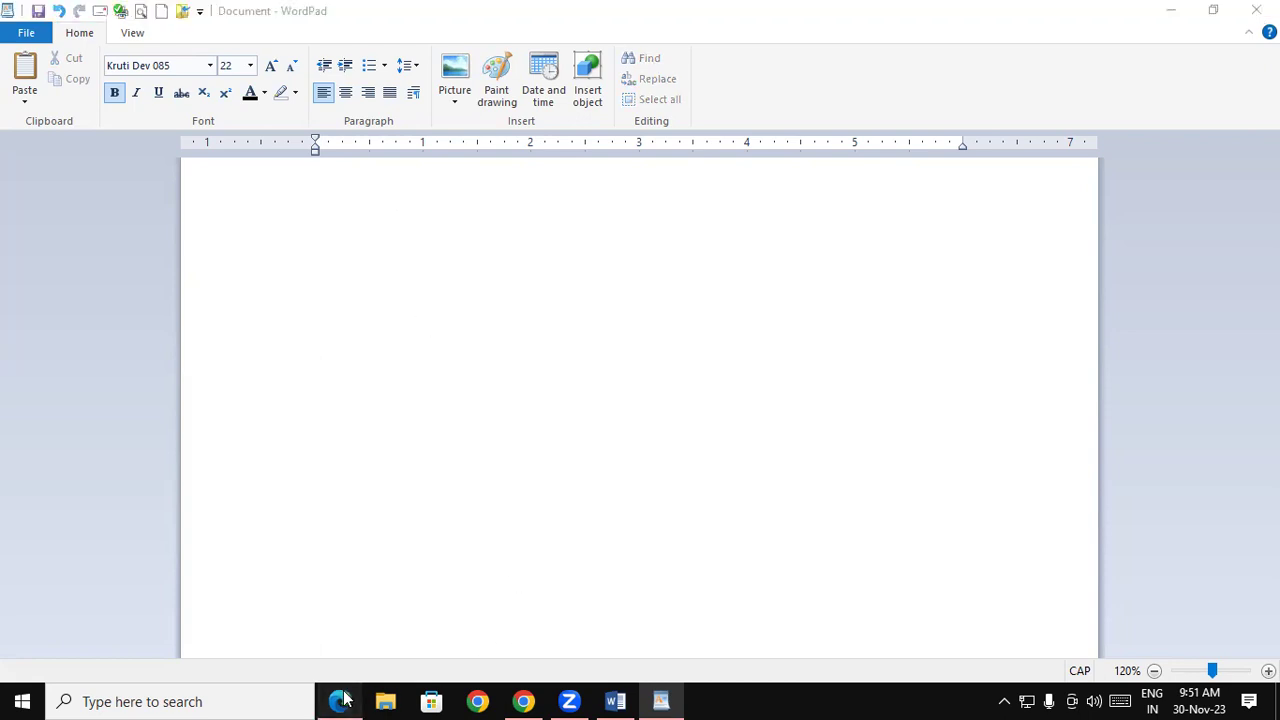
pyautogui.scroll(-1, 289, 366)
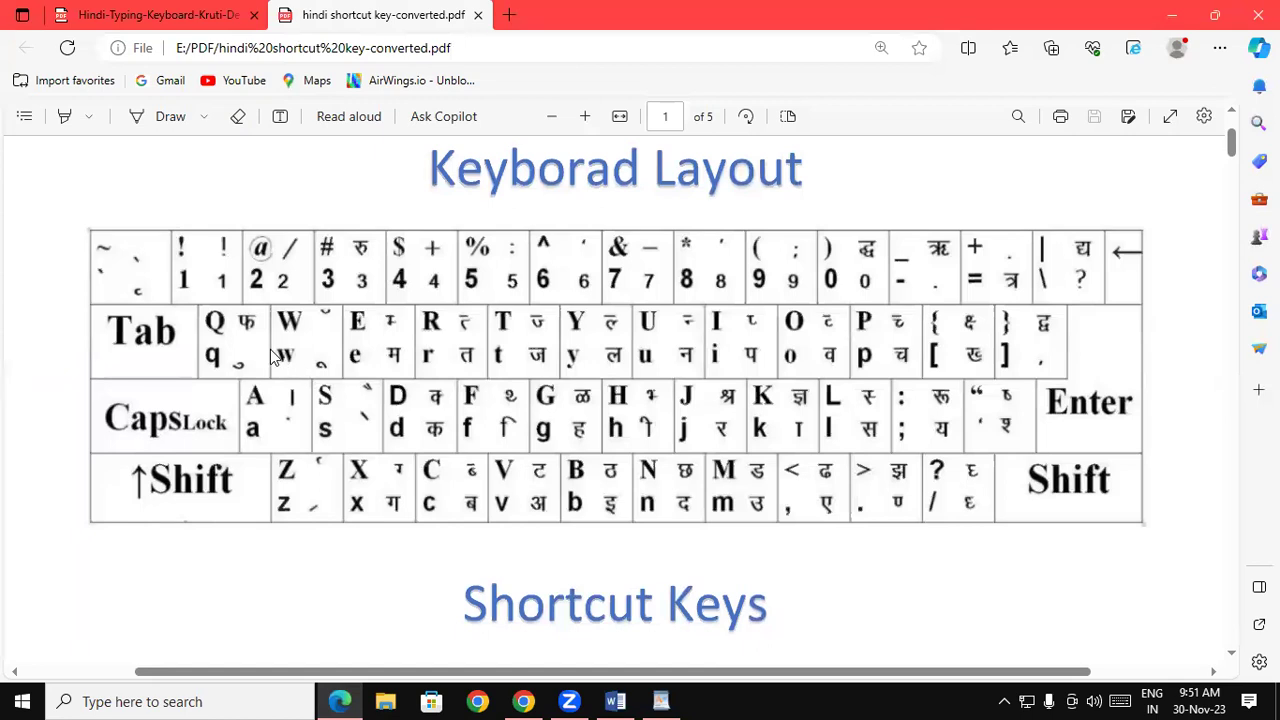